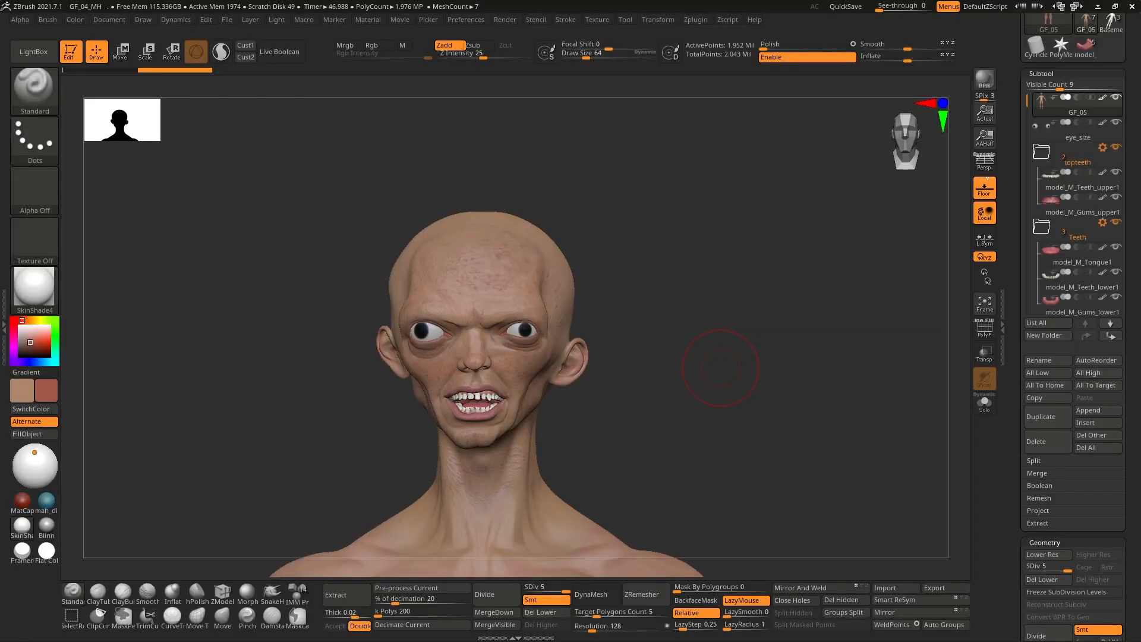
- Inspect the head closely at its lowest and highest subdivision levels
alt+drag(588, 445, 547, 363)
drag(561, 589, 526, 589)
right_drag(642, 363, 484, 361)
drag(540, 589, 568, 589)
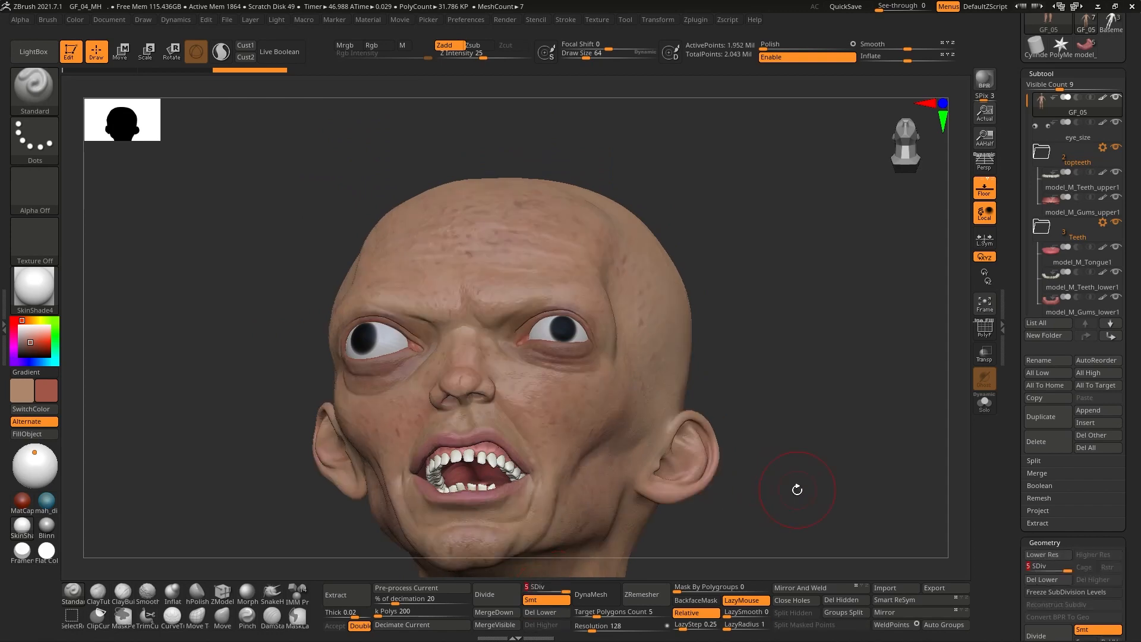
alt+drag(798, 489, 789, 431)
- Collapse the topteeth and Teeth subtool folders and frame the full body
drag(1126, 474, 1136, 431)
click(1040, 124)
click(1041, 141)
key(f)
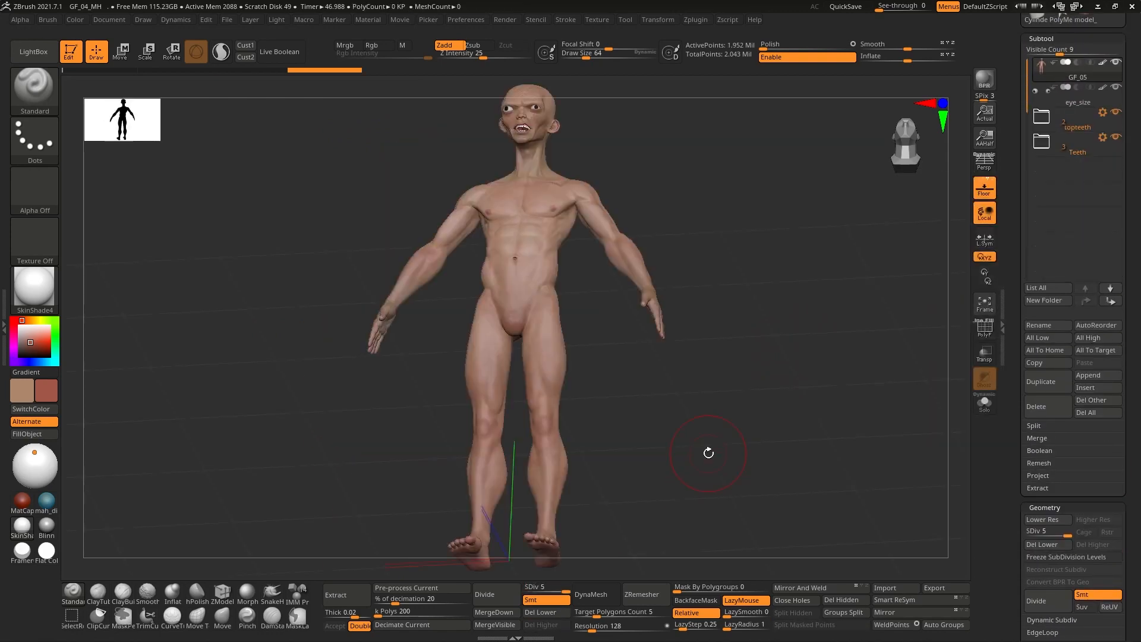
- Isolate the head and neck of GF_05, lower it to subdivision level 1 and delete the hidden body geometry
shift+right_drag(726, 283, 731, 306)
alt+drag(475, 133, 474, 321)
ctrl+right_drag(460, 292, 521, 485)
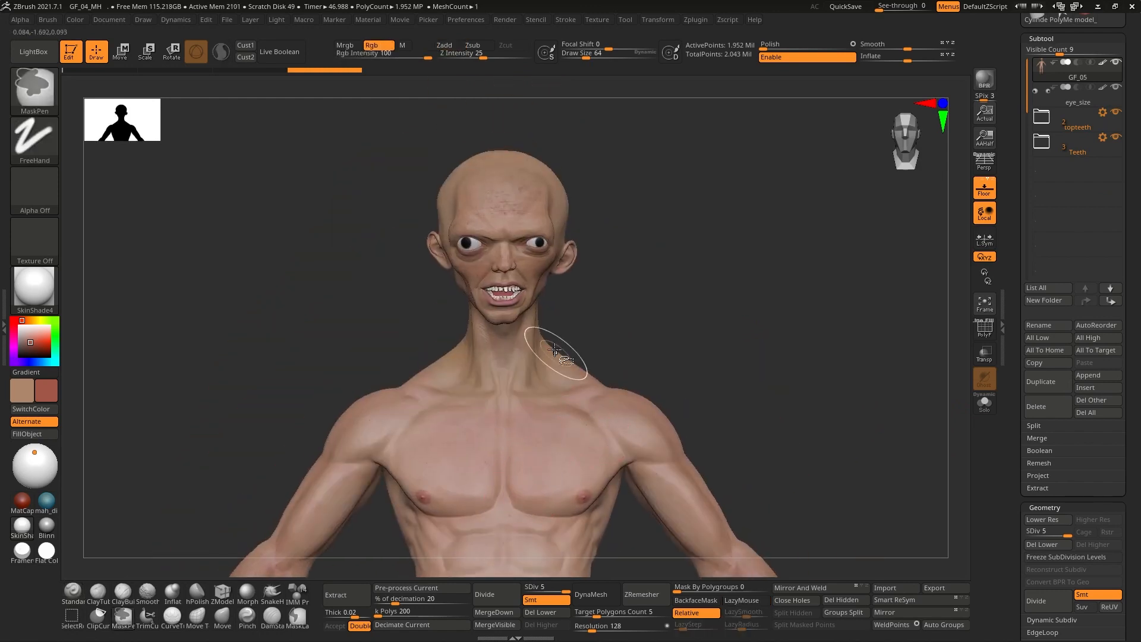
ctrl+alt+shift+drag(634, 342, 318, 126)
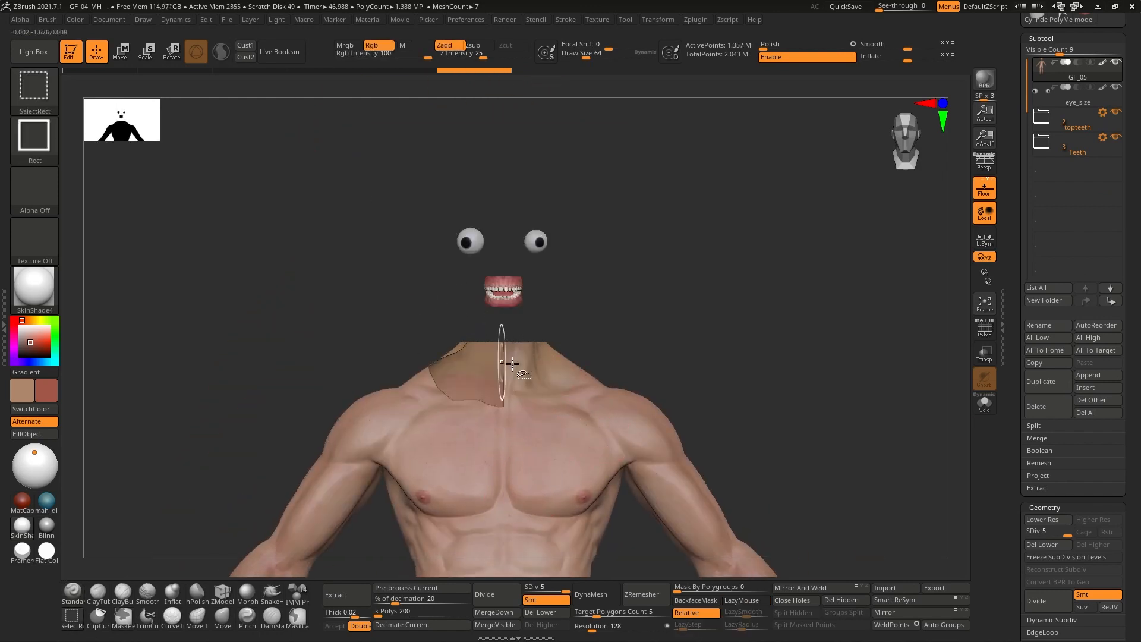
ctrl+shift+click(687, 298)
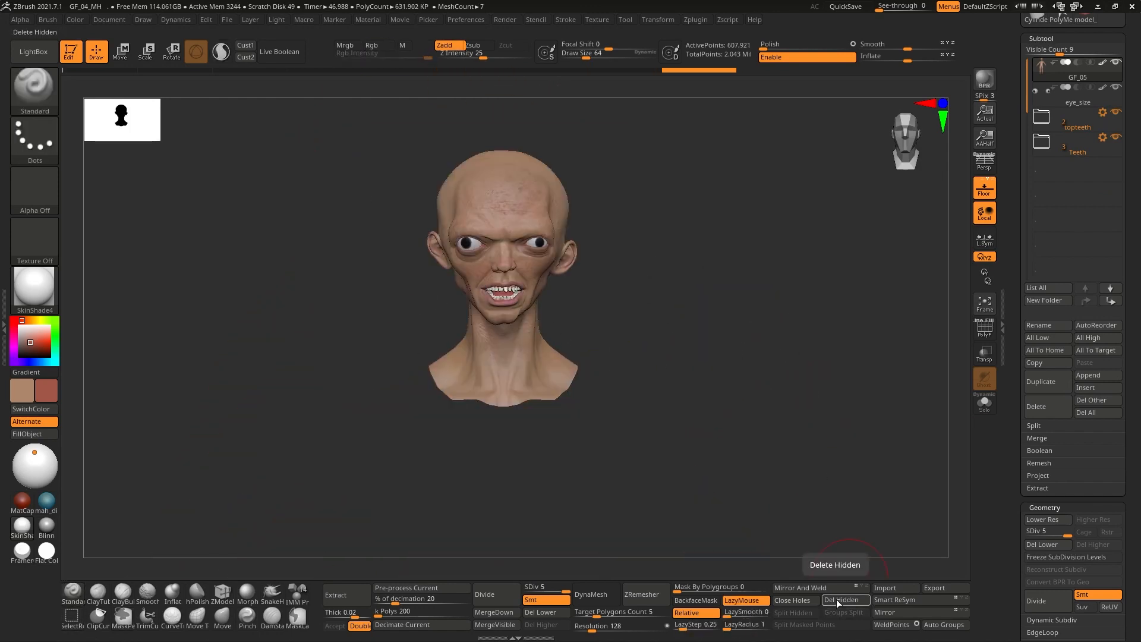
click(841, 600)
drag(564, 589, 524, 589)
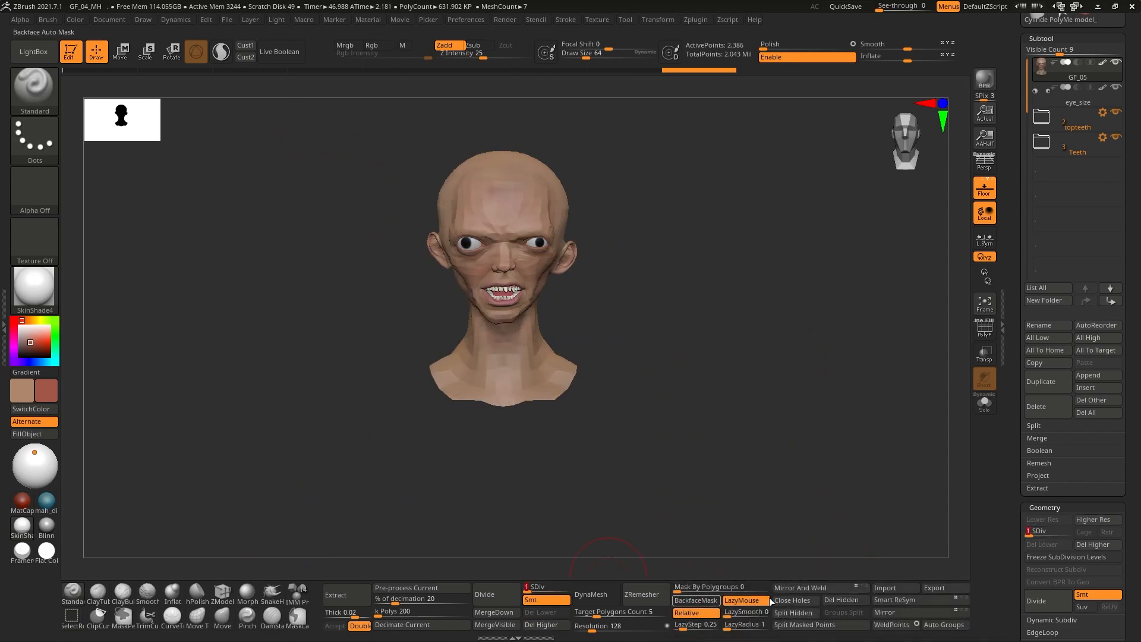
click(826, 601)
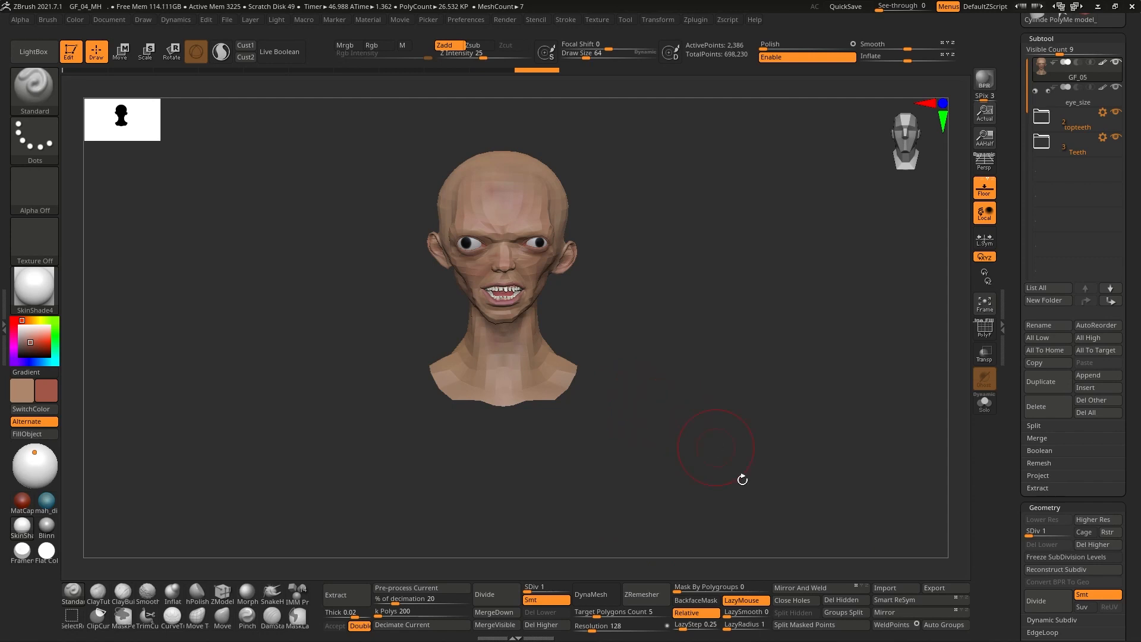
- Compare facial detail across the higher subdivision levels and set the head mesh to level 3
drag(545, 587, 570, 587)
drag(697, 363, 654, 360)
ctrl+right_drag(654, 360, 625, 384)
click(552, 591)
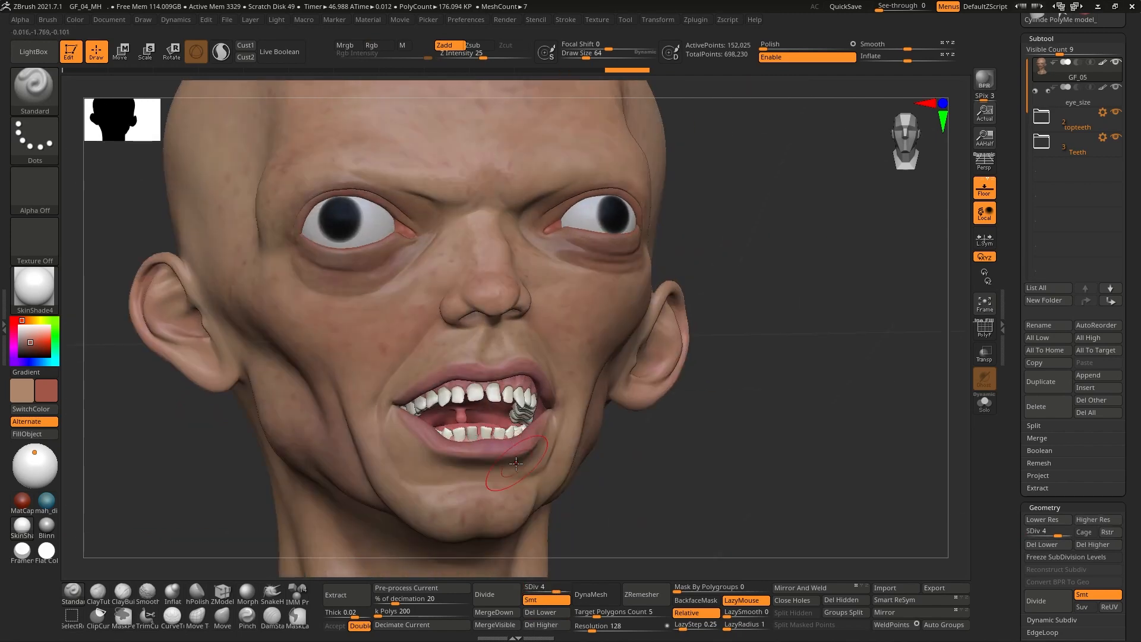
click(555, 590)
drag(554, 590, 545, 590)
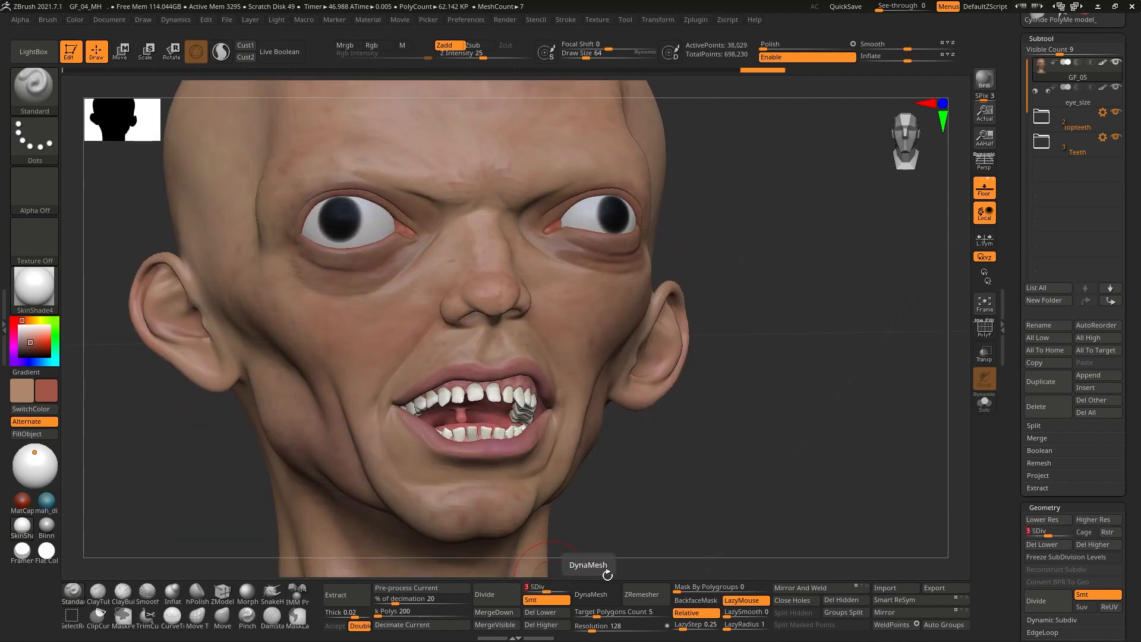
drag(701, 478, 600, 457)
ctrl+right_drag(600, 457, 648, 436)
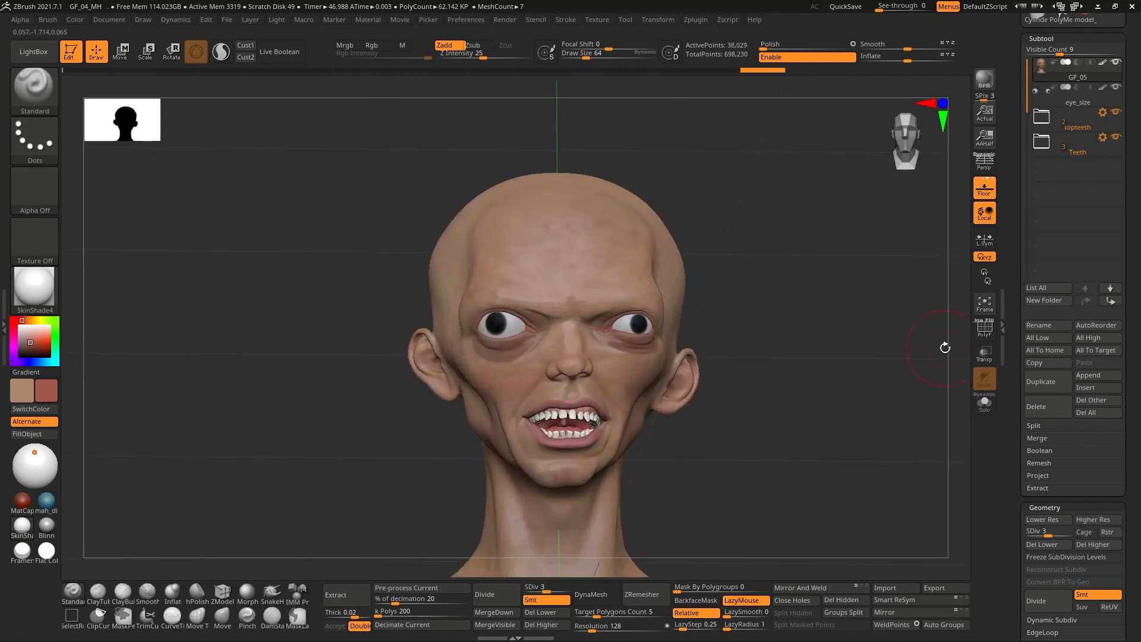
- Check the eye_size subtool's subdivision level and merge the GF_05 head down into it
click(1064, 95)
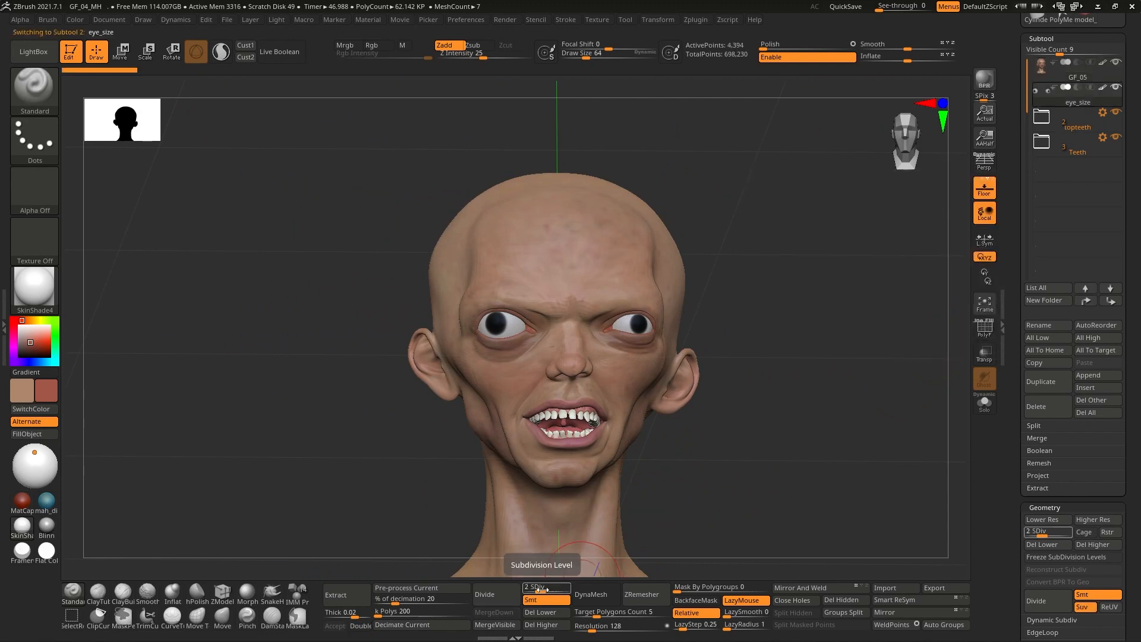
mouse_move(512, 300)
ctrl+right_down()
mouse_move(555, 436)
mouse_move(594, 392)
mouse_move(499, 381)
mouse_move(547, 383)
ctrl+right_up()
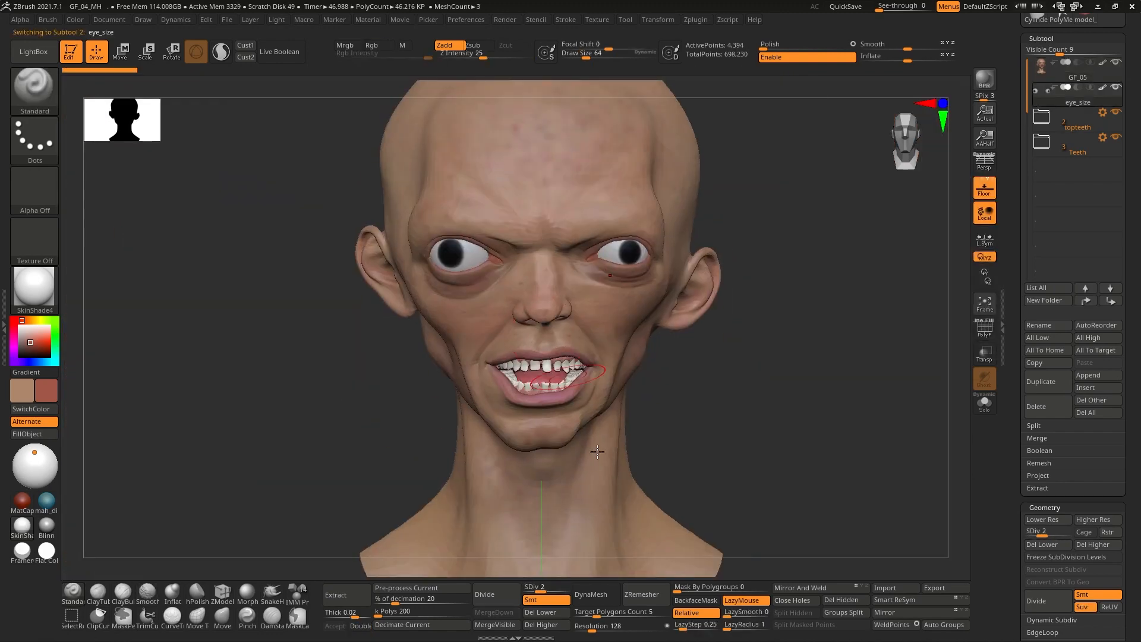
click(1052, 69)
click(1038, 453)
click(1036, 438)
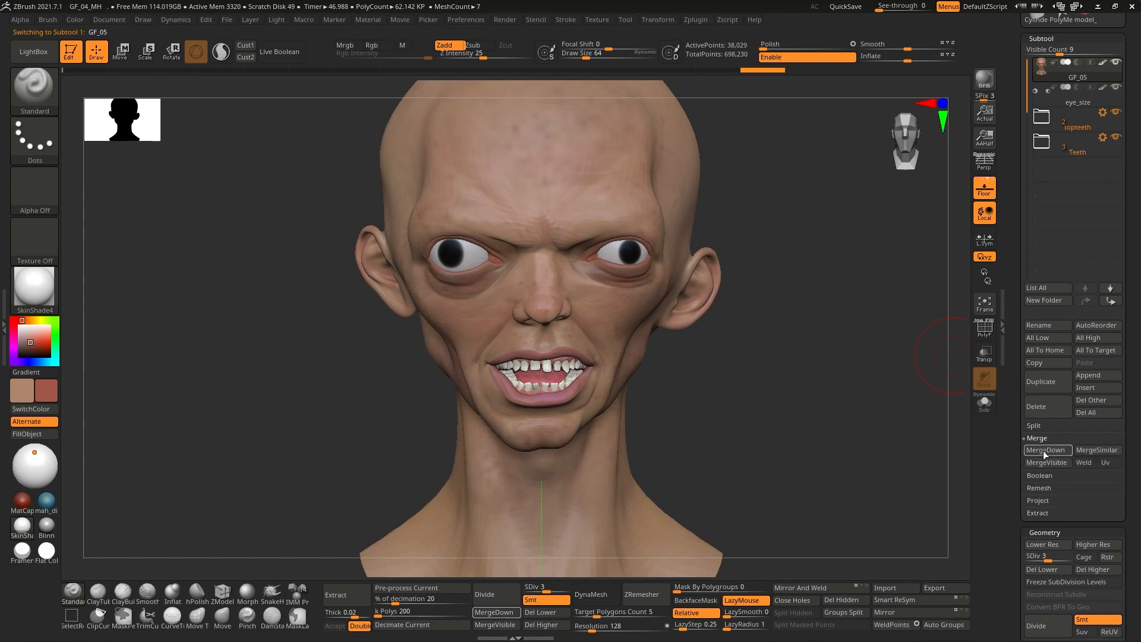
click(1046, 450)
click(939, 476)
- Export the merged head and eyes mesh as GF_04_MH.obj
right_drag(585, 547, 606, 558)
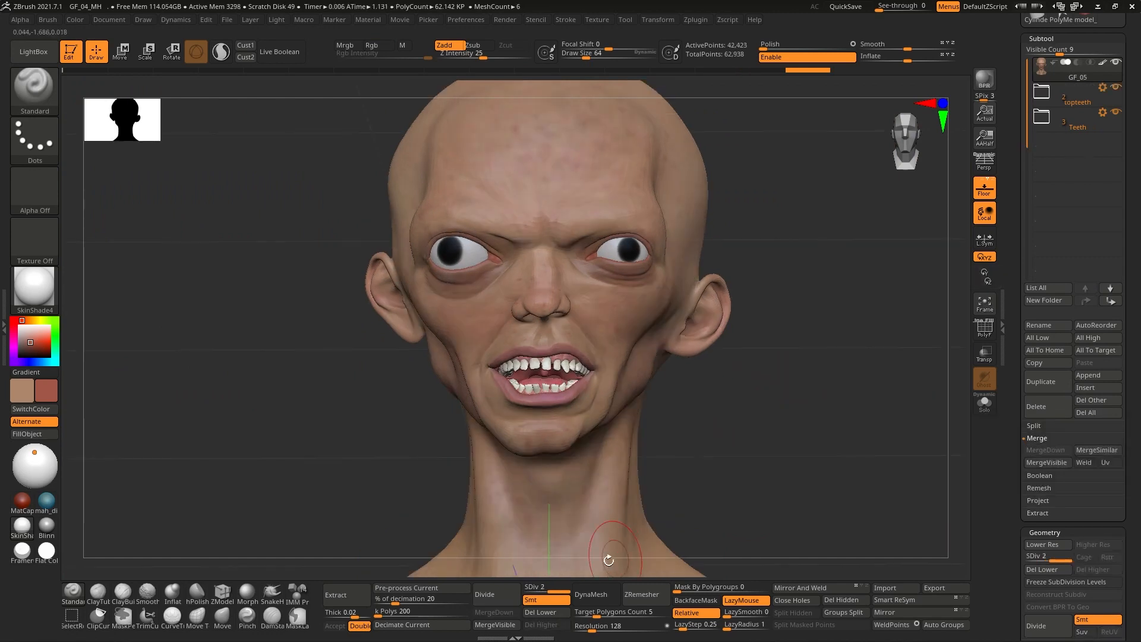
right_drag(751, 458, 747, 491)
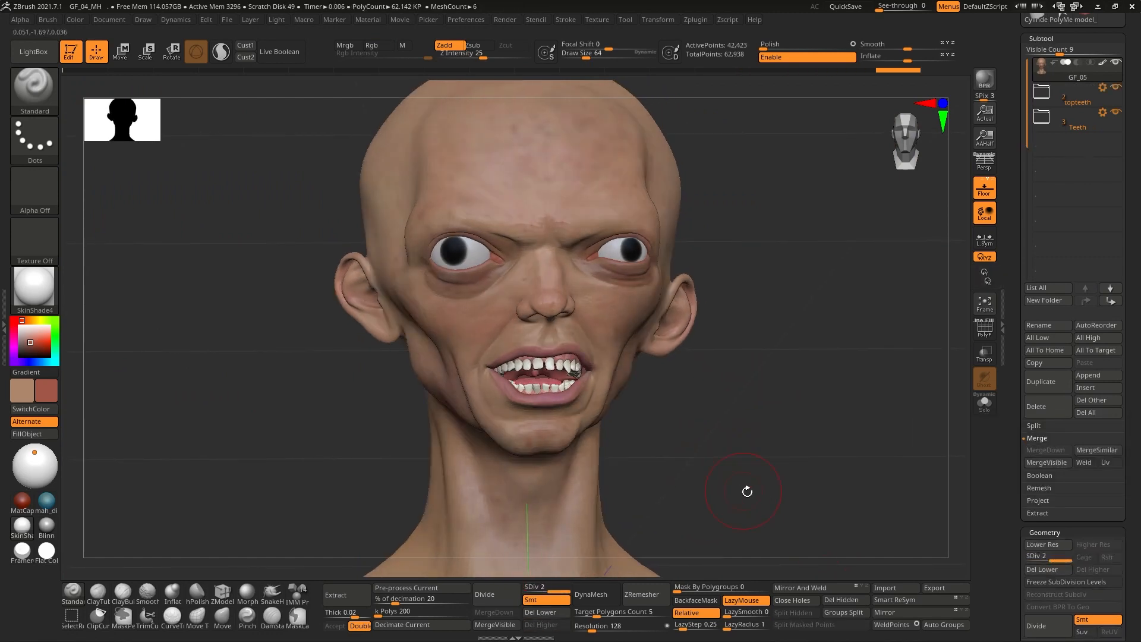
click(942, 589)
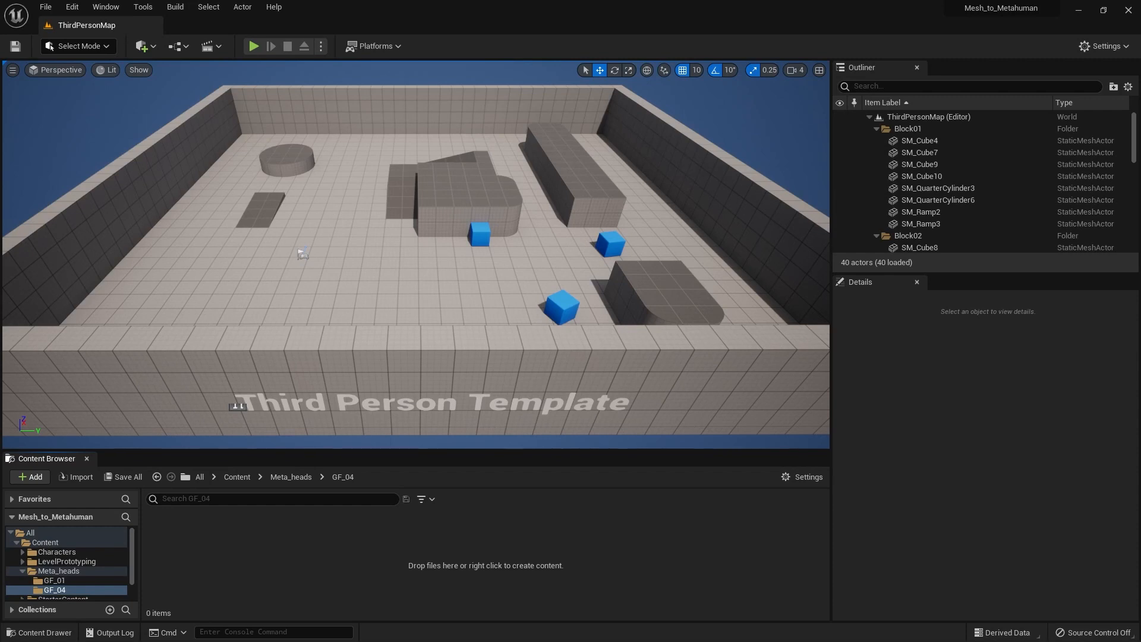
- In Unreal Editor, import the GF_04_MH mesh into the Meta_heads/GF_04 folder and dismiss the import log
click(585, 552)
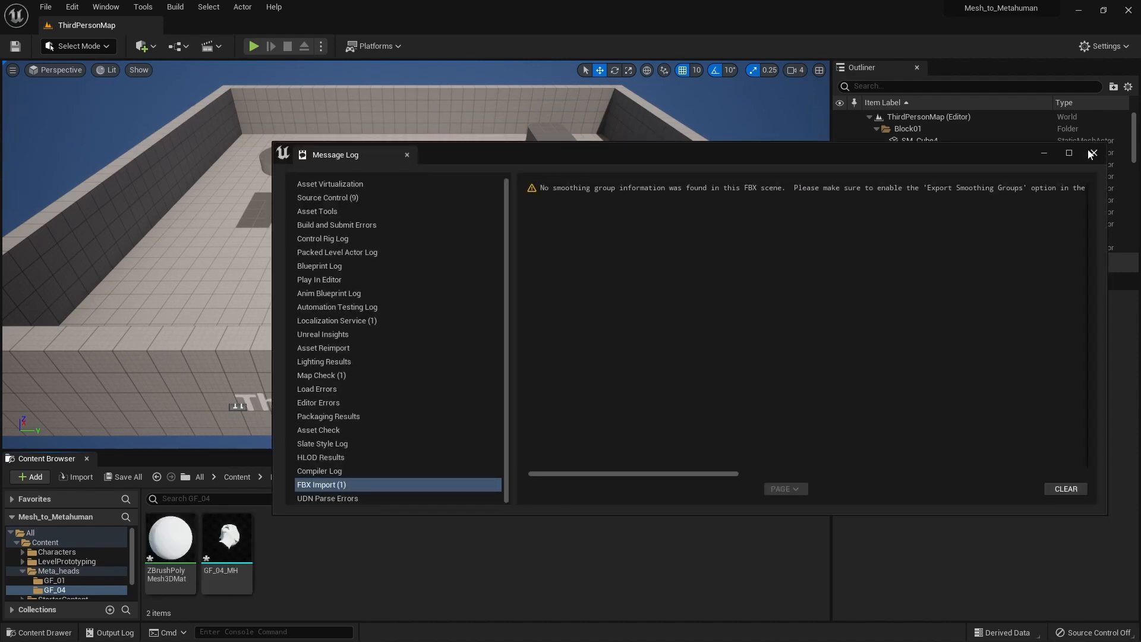
click(1091, 154)
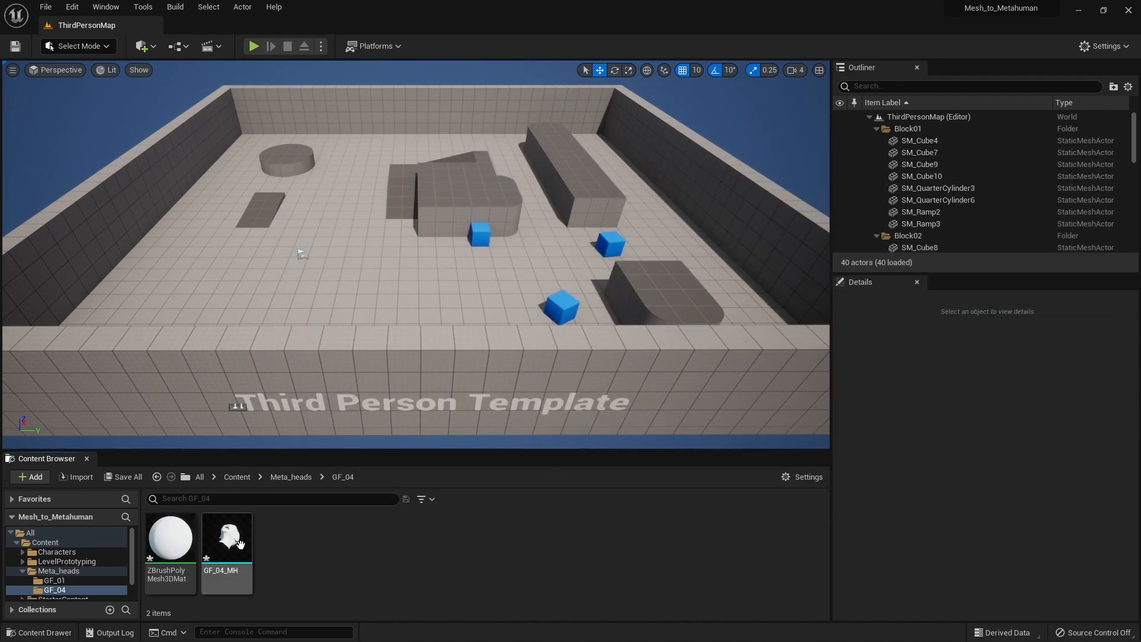
- Create a MetaHuman Identity asset named GF_04_identity in the GF_04 folder and save all unsaved content
right_click(325, 568)
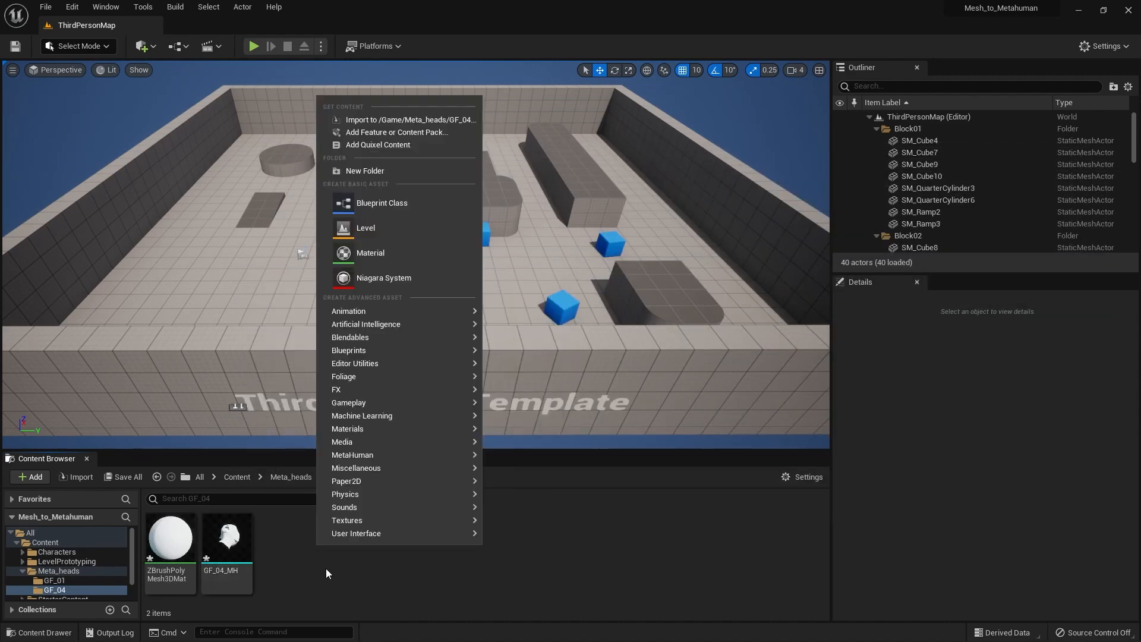
mouse_move(372, 456)
click(566, 494)
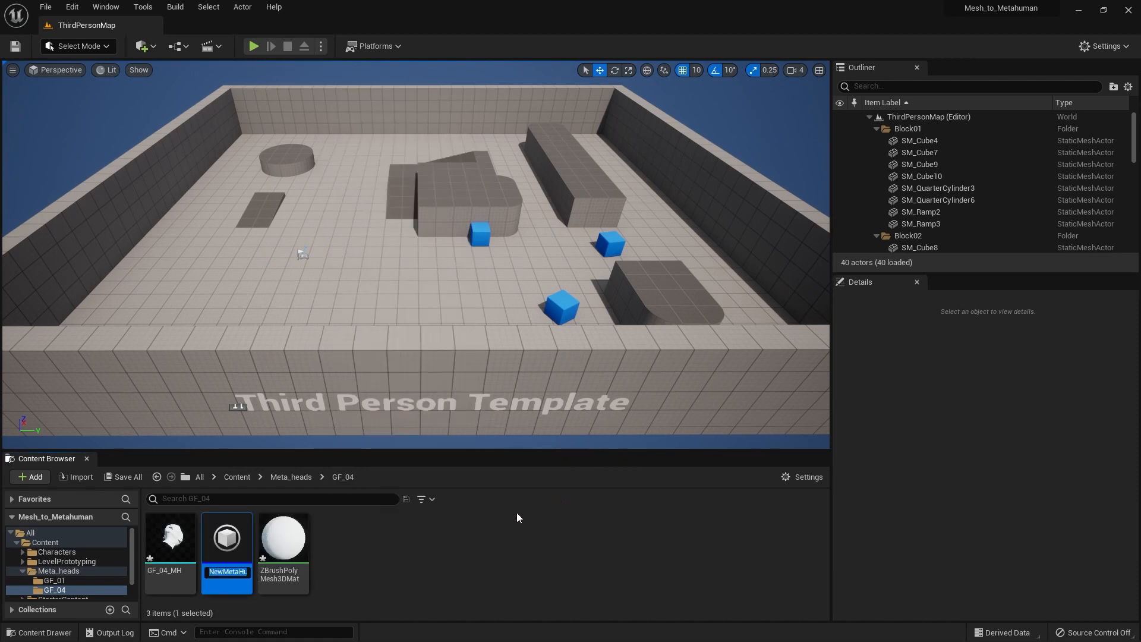
text(GF_04)
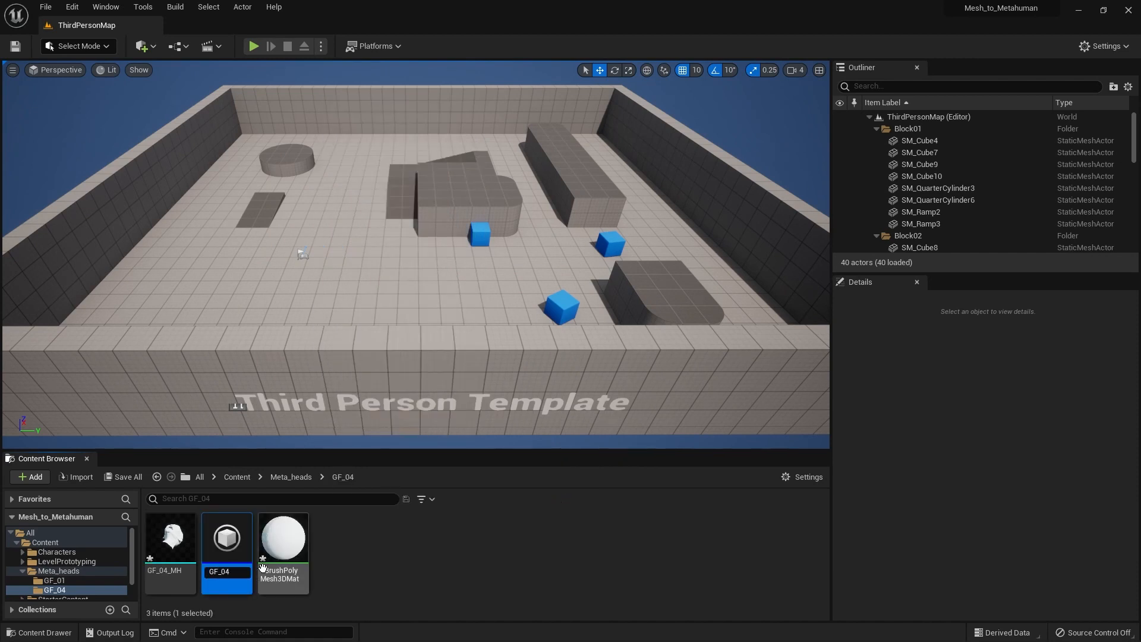
text(_identity)
key(Return)
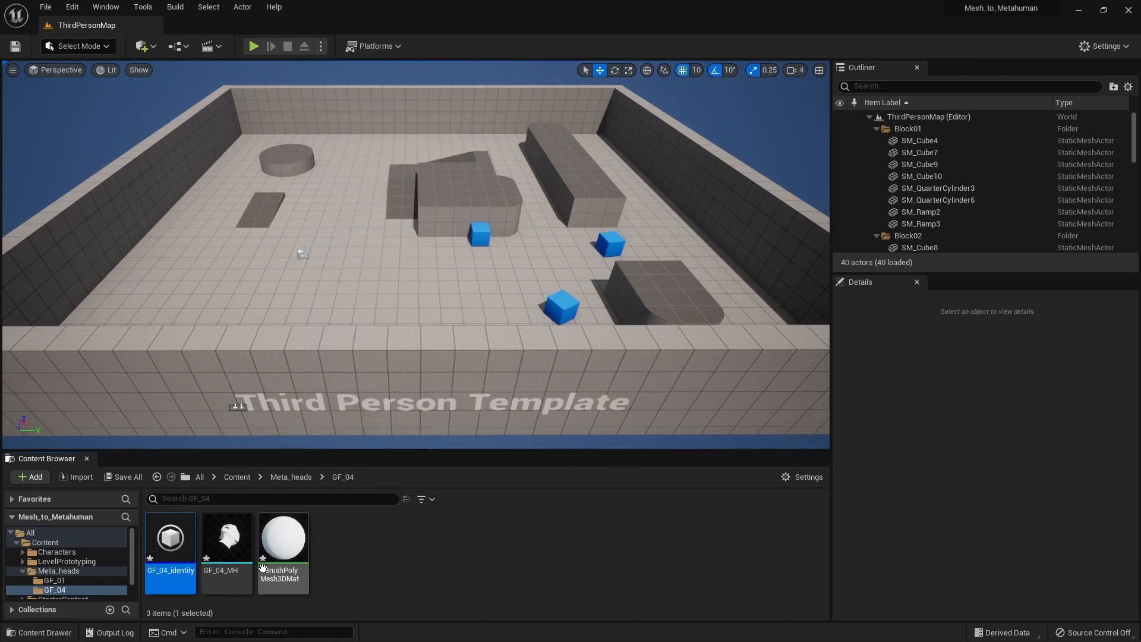
click(123, 477)
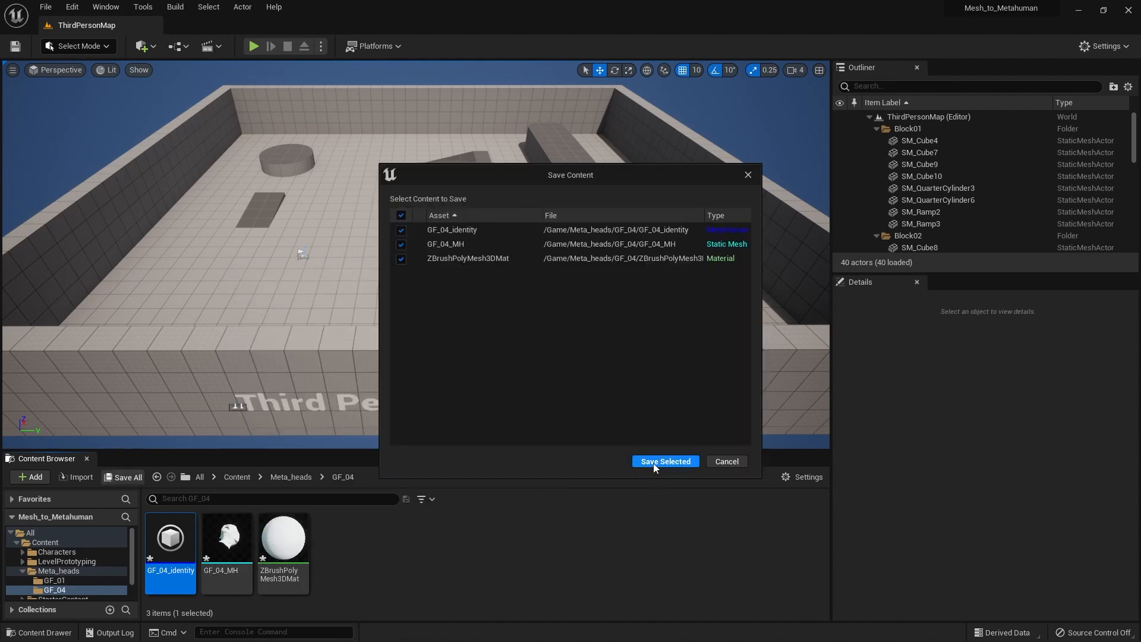
key(Return)
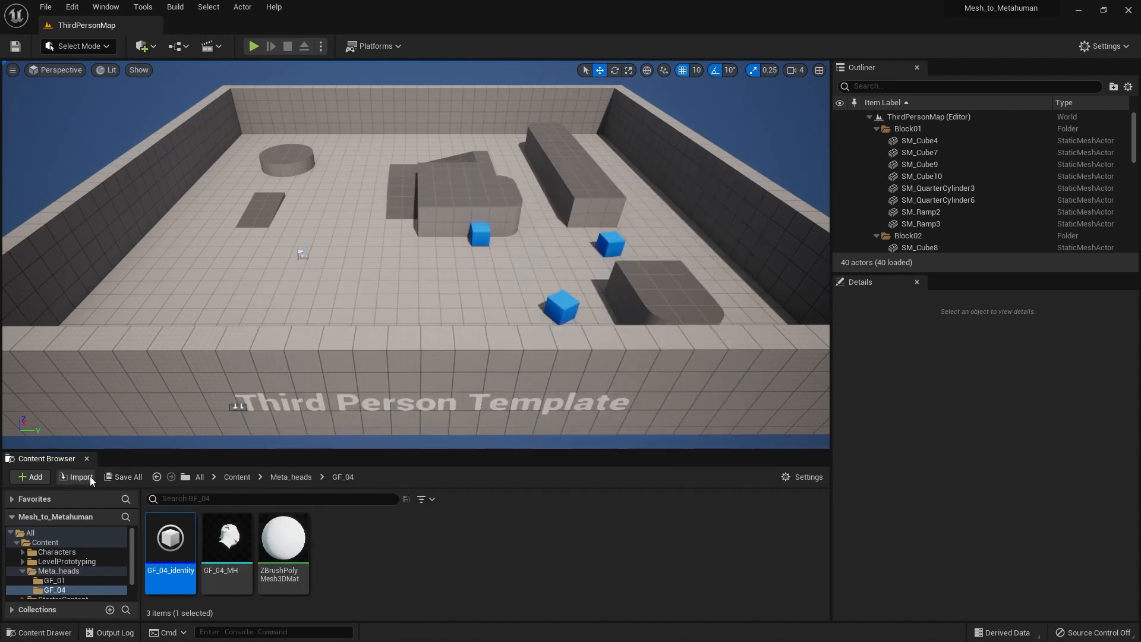
- Open GF_04_identity and create its components from the GF_04_MH static mesh
double_click(149, 569)
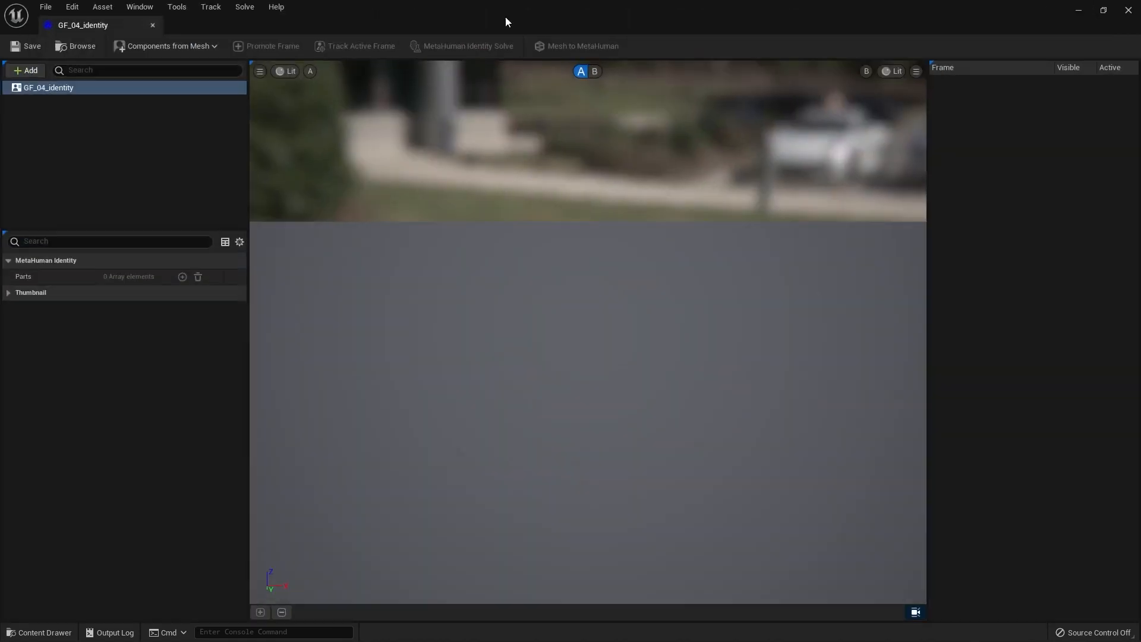
click(185, 46)
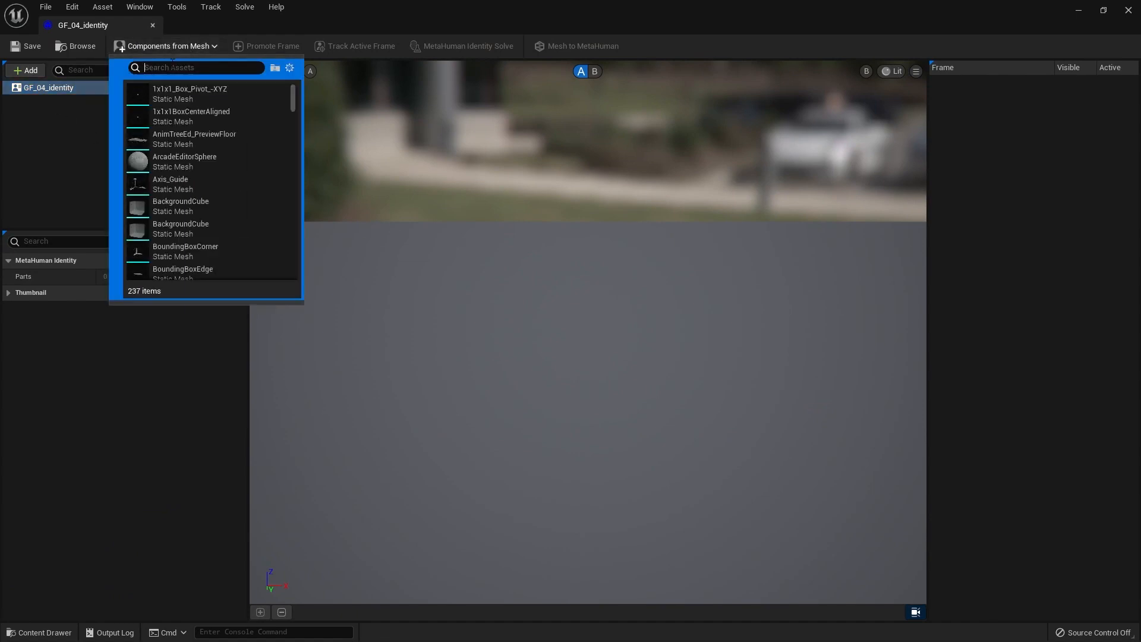
text(gf)
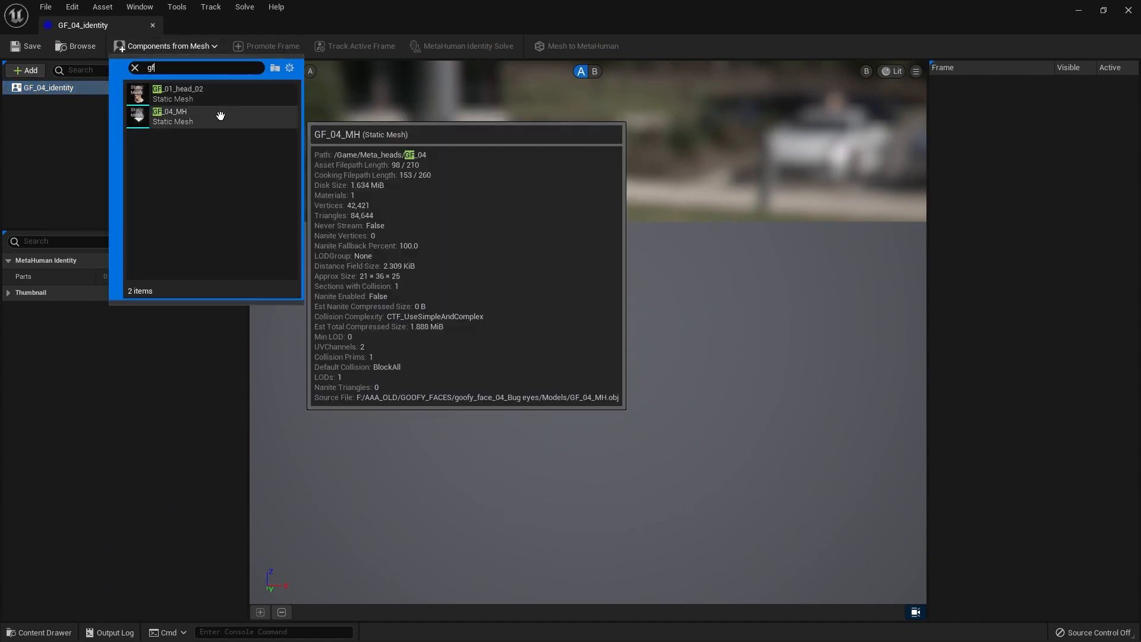
click(224, 114)
- Rotate the neutral pose mesh about 90 degrees around X so the head stands upright
drag(650, 468, 601, 423)
scroll(602, 424, up, 5)
scroll(708, 437, down, 5)
middle_drag(707, 438, 708, 470)
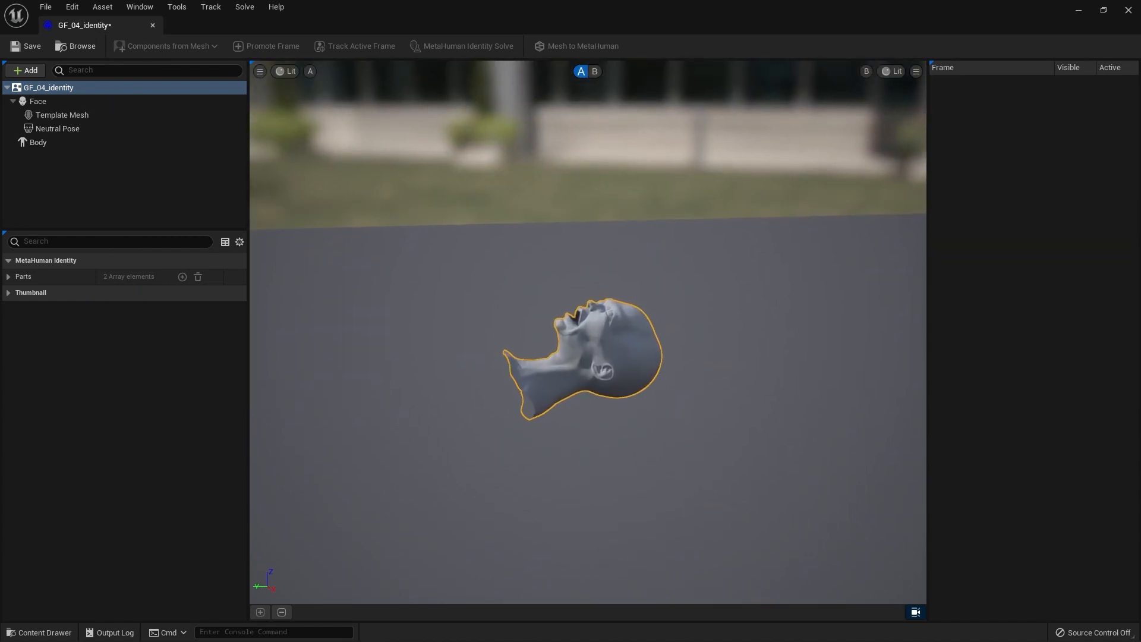
click(604, 372)
key(e)
drag(553, 306, 387, 480)
- Frame the whole head and neck front-on and centred in viewport A
alt+drag(447, 445, 648, 416)
key(f)
middle_drag(648, 416, 621, 458)
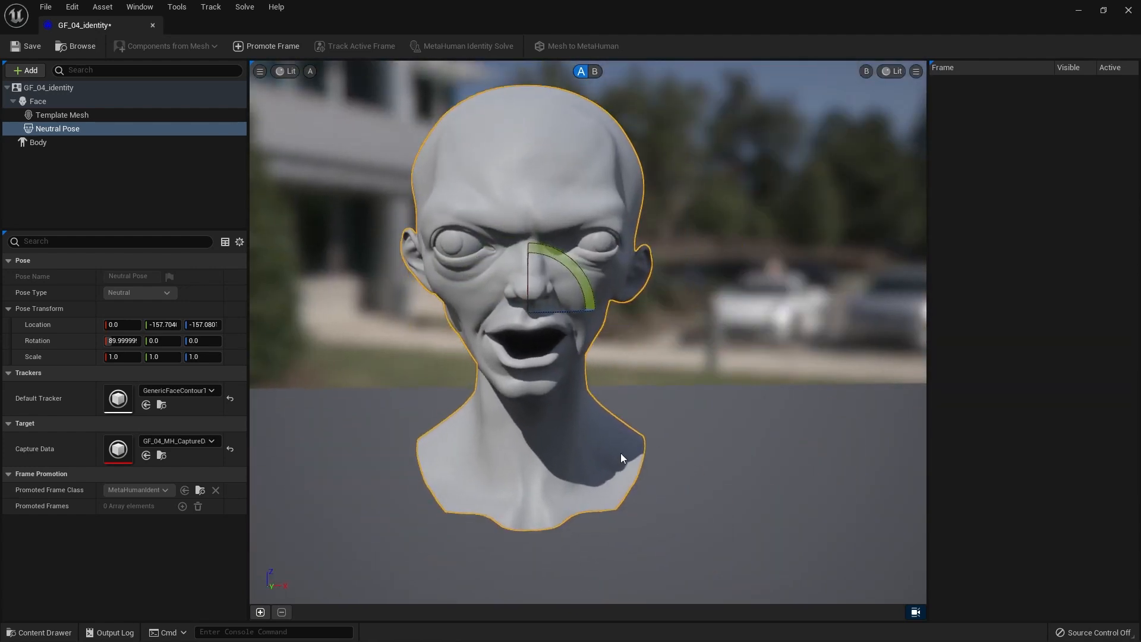
alt+drag(622, 458, 696, 383)
middle_drag(697, 383, 748, 406)
alt+drag(749, 406, 772, 383)
middle_drag(773, 383, 765, 393)
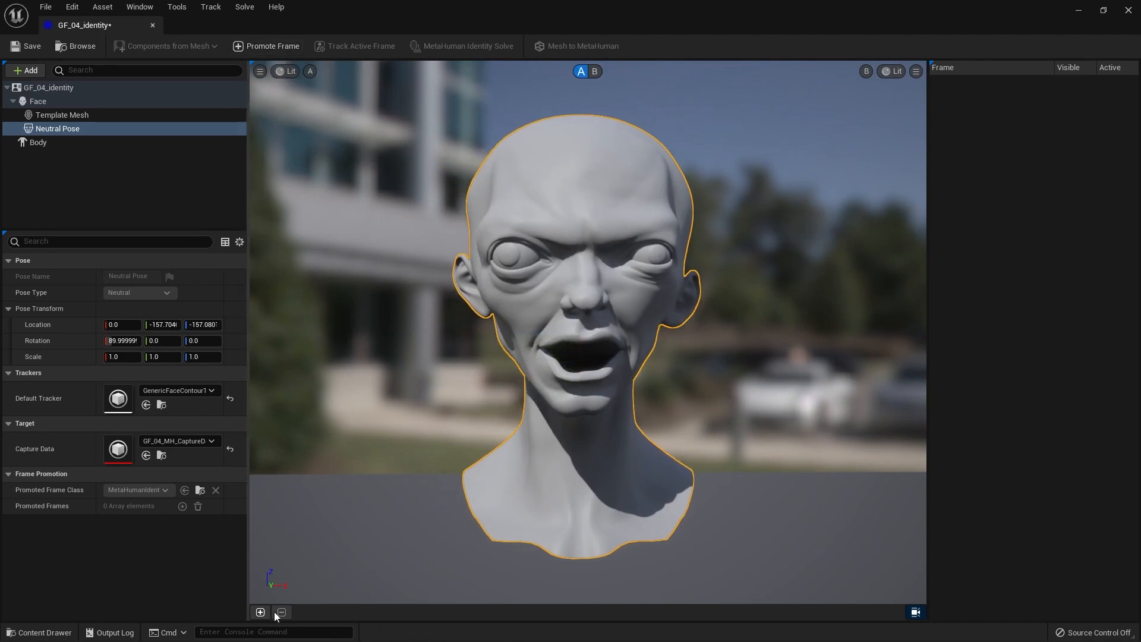
- Try the Unlit view mode on the head and restore the Lit mode
click(284, 71)
click(303, 116)
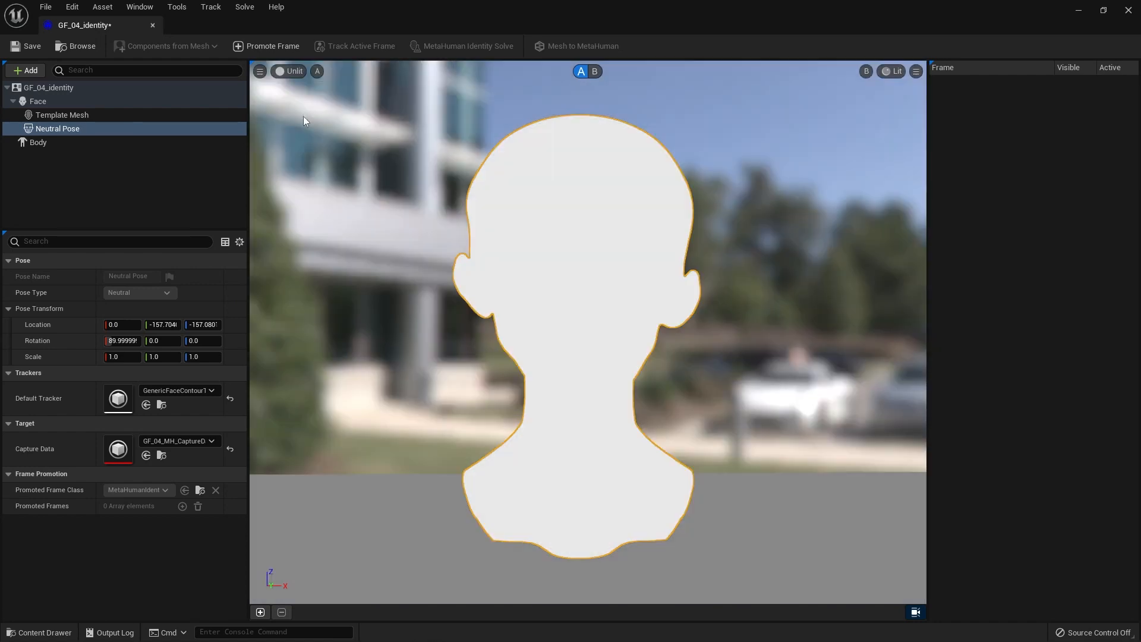
click(289, 71)
click(318, 128)
click(291, 71)
click(310, 102)
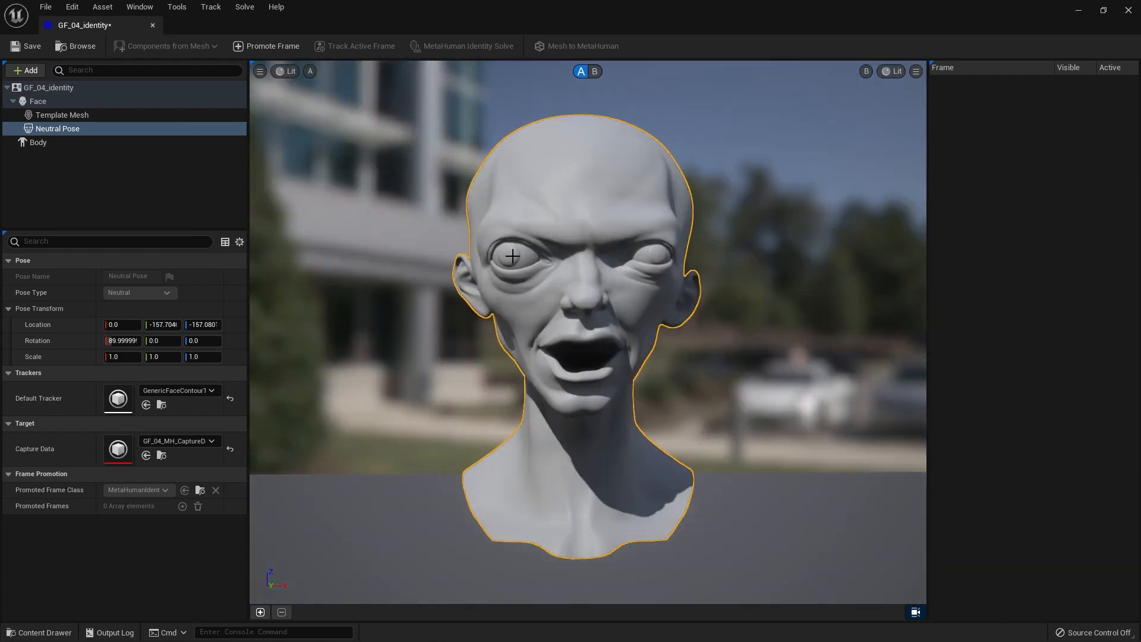
- Promote the current front view as a frame and track its facial contours
click(261, 612)
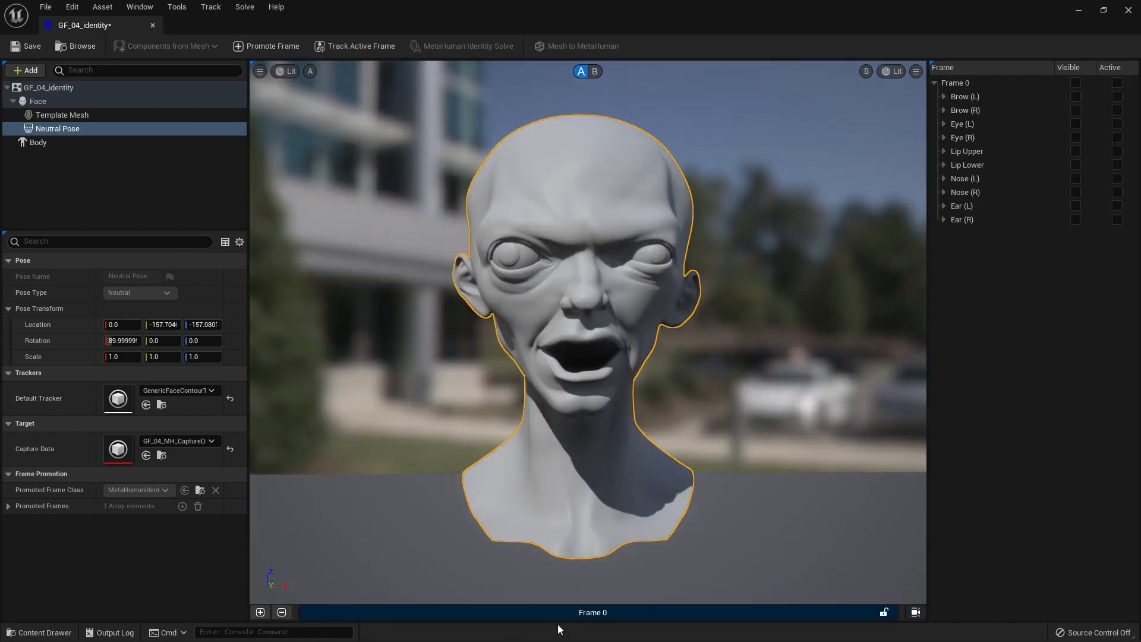
click(362, 42)
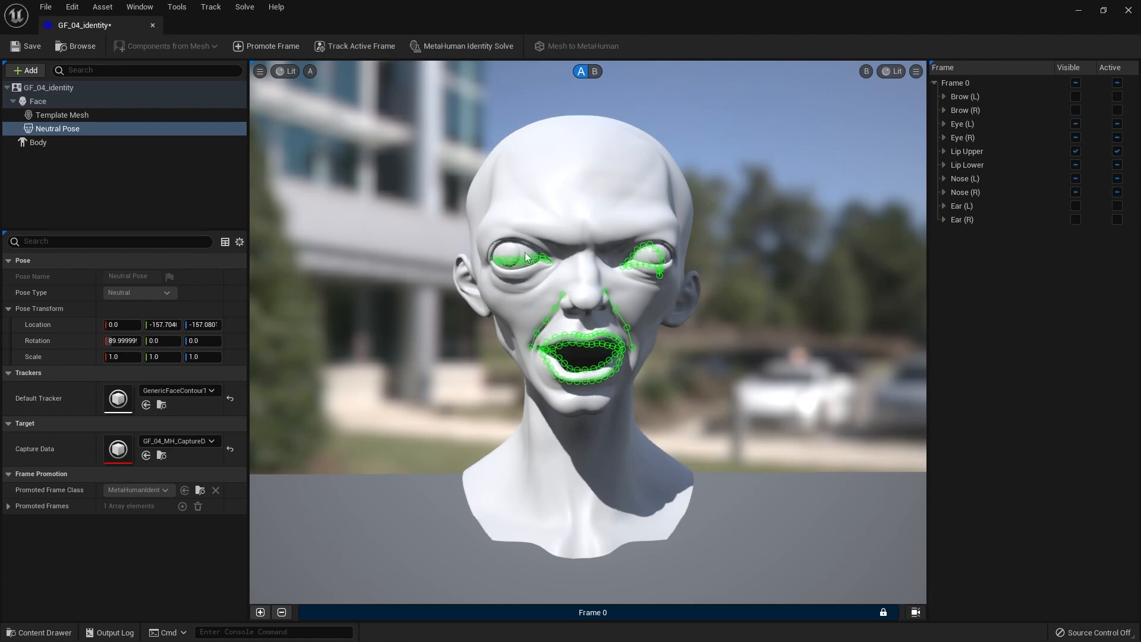
scroll(515, 258, up, 6)
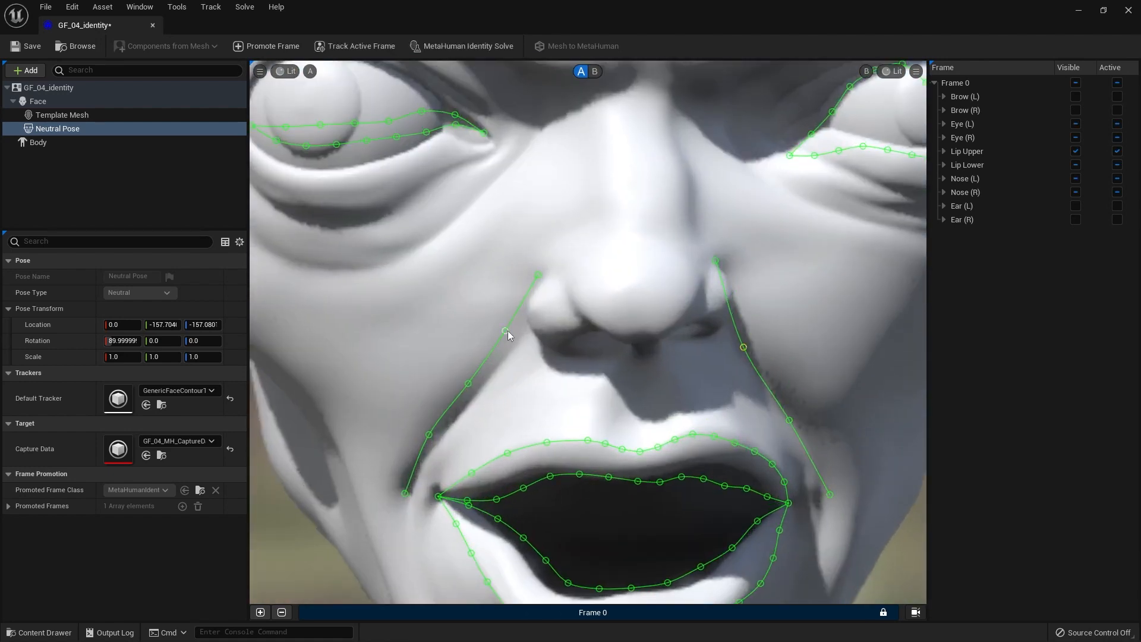
- Fit the right nasolabial contour to the cheek fold and the inner upper lip contour to the lip edge
drag(506, 332, 439, 439)
drag(553, 474, 547, 472)
drag(660, 482, 662, 475)
drag(682, 477, 706, 466)
drag(725, 486, 765, 490)
- Align the inner lower lip contour points and the right mouth corner with the edge of the open mouth
drag(755, 522, 756, 525)
drag(564, 580, 561, 591)
drag(599, 591, 596, 599)
drag(546, 563, 536, 569)
drag(523, 540, 514, 545)
drag(497, 522, 488, 528)
drag(468, 508, 466, 490)
drag(438, 498, 461, 516)
scroll(594, 519, down, 2)
right_drag(594, 519, 565, 444)
scroll(565, 445, up, 3)
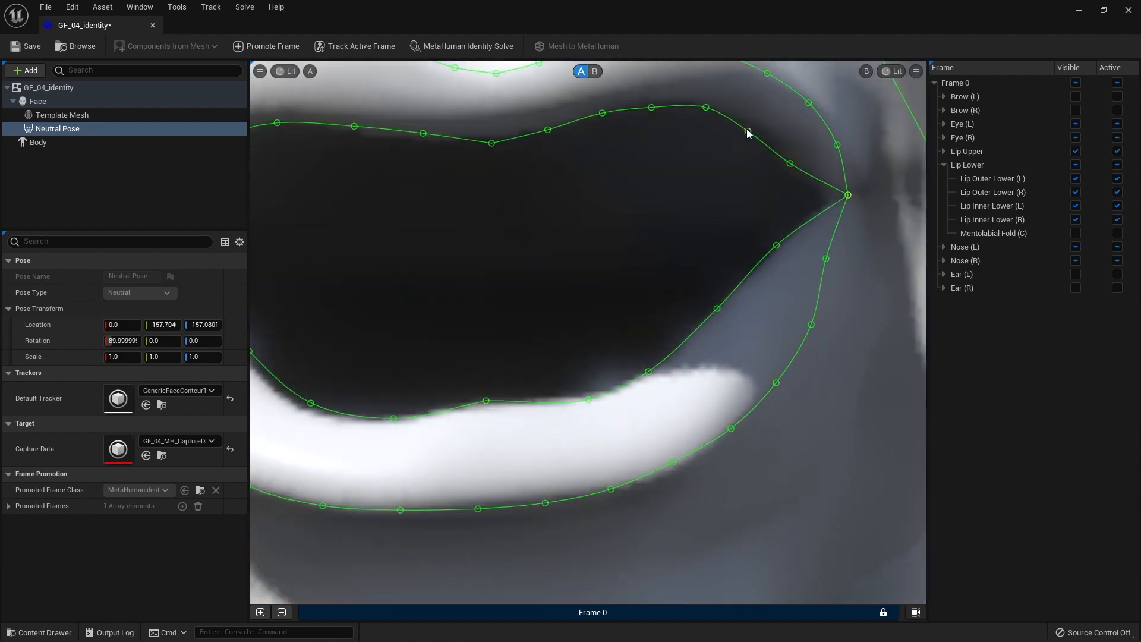
- Move the left eye contour's outer corner and outer upper-lid points onto the eyelid edge
scroll(527, 153, down, 4)
scroll(474, 272, down, 3)
scroll(497, 188, up, 3)
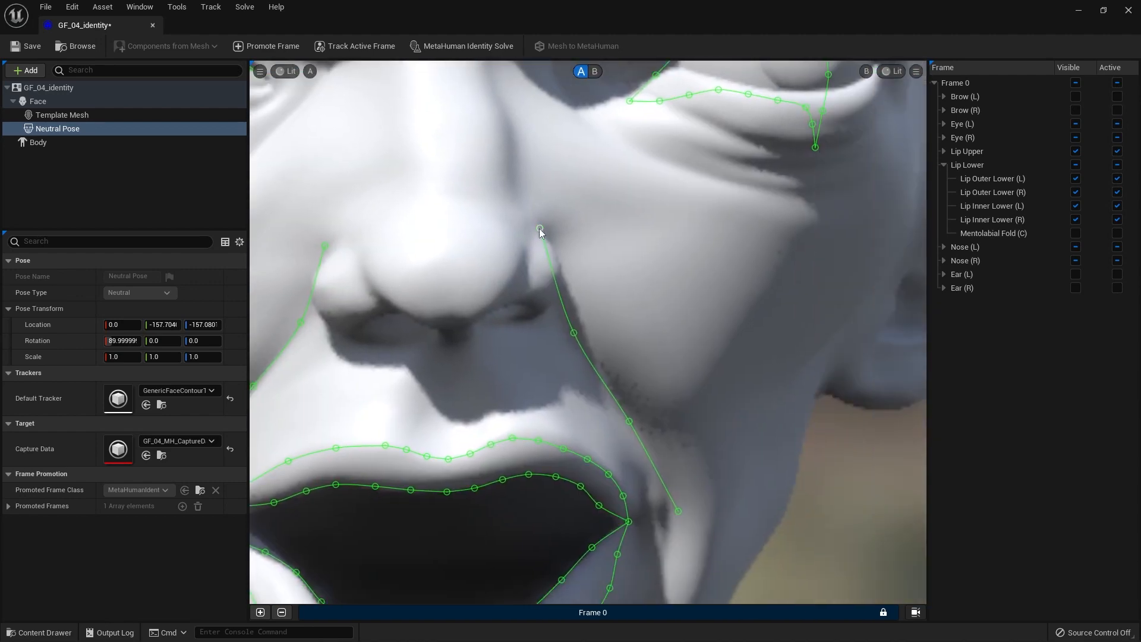
scroll(821, 170, up, 3)
right_drag(821, 170, 565, 369)
drag(556, 333, 654, 194)
drag(568, 274, 650, 164)
drag(578, 216, 627, 121)
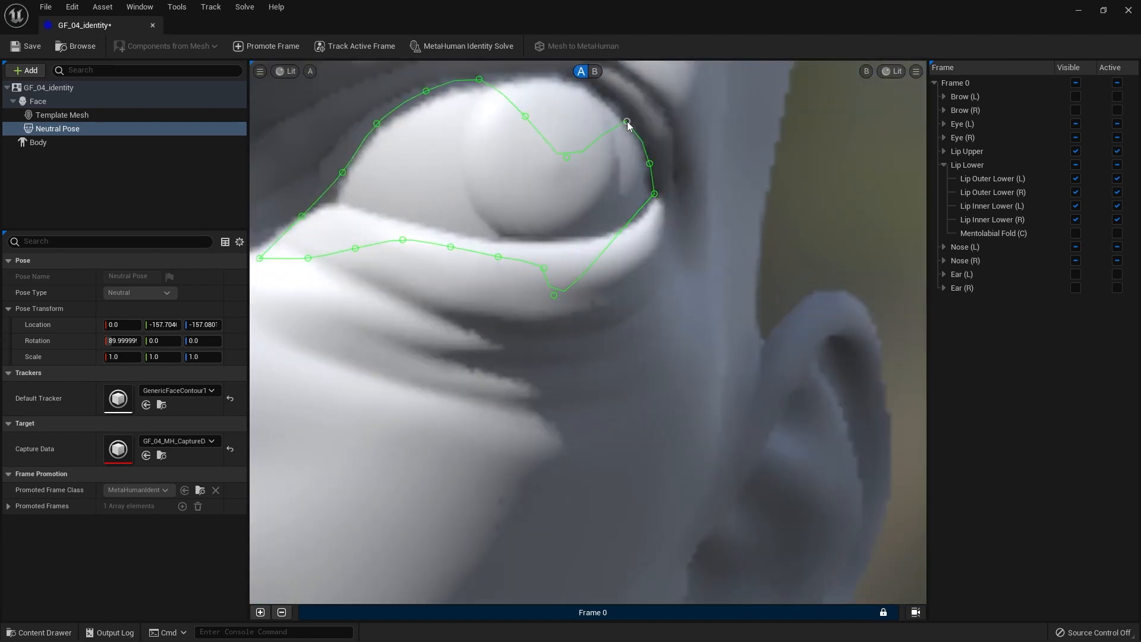
drag(575, 158, 588, 83)
right_drag(555, 182, 548, 351)
drag(520, 286, 523, 240)
scroll(490, 311, down, 3)
scroll(381, 333, up, 3)
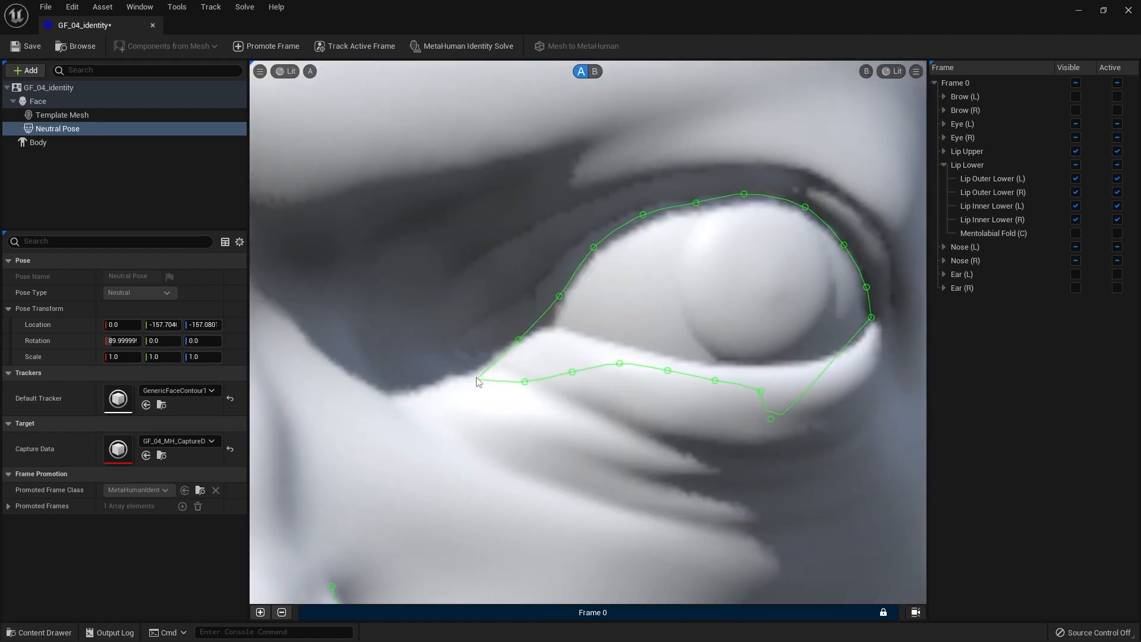
- Fit the left eye contour's inner corner, inner upper-lid points and first lower-lid points to the eyelid edges
drag(477, 381, 457, 347)
drag(519, 340, 537, 290)
drag(560, 297, 562, 257)
drag(593, 247, 602, 227)
drag(644, 214, 654, 204)
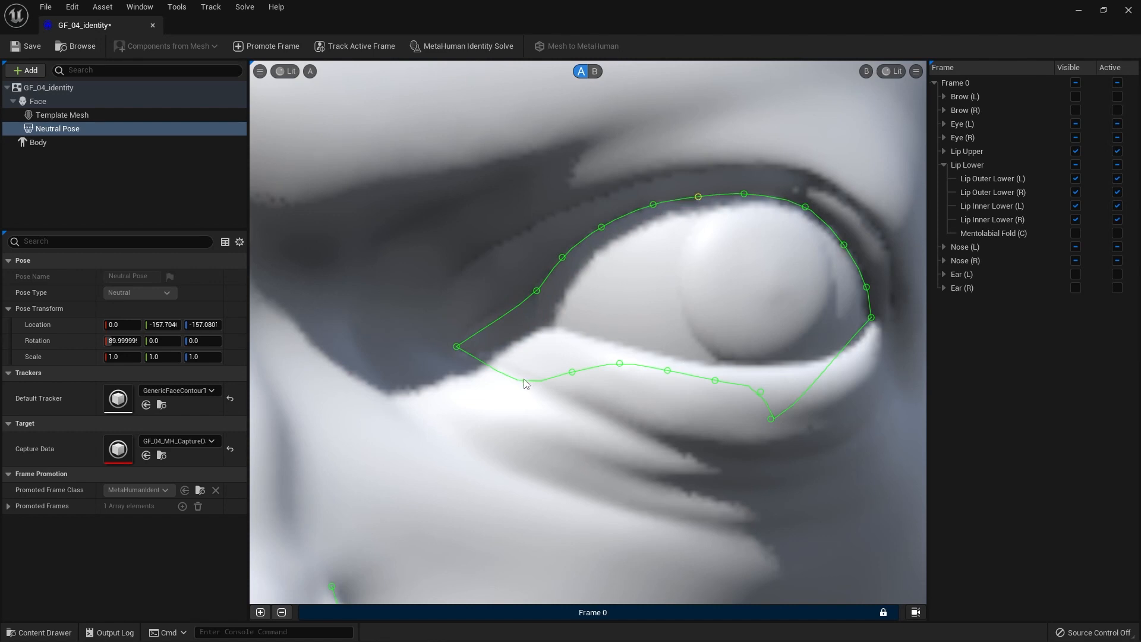
drag(572, 373, 546, 326)
drag(620, 363, 592, 335)
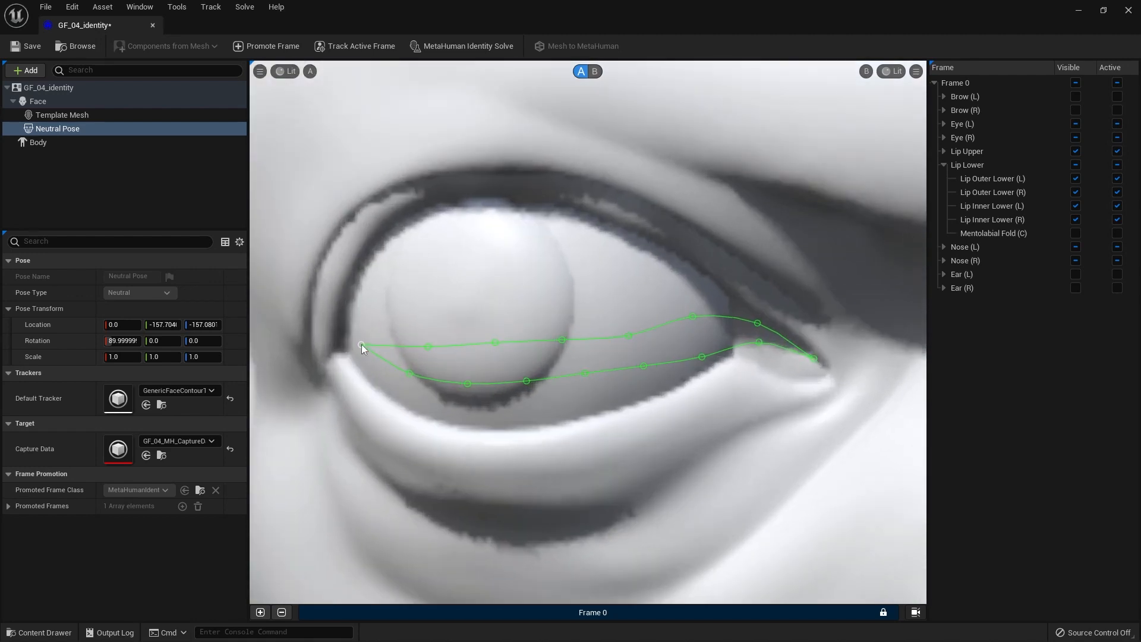
- Reshape the right eye's upper-lid contour, from the outer corner inward, to follow the upper eyelid edge
drag(362, 345, 339, 353)
drag(428, 347, 351, 264)
drag(495, 342, 429, 201)
drag(561, 339, 527, 201)
drag(629, 336, 596, 217)
drag(693, 316, 689, 262)
drag(758, 323, 684, 380)
- Align the right eye's lower-lid contour points with the lower eyelid edge
drag(409, 374, 384, 390)
drag(468, 383, 464, 426)
drag(527, 381, 544, 424)
drag(585, 374, 601, 411)
drag(644, 366, 645, 374)
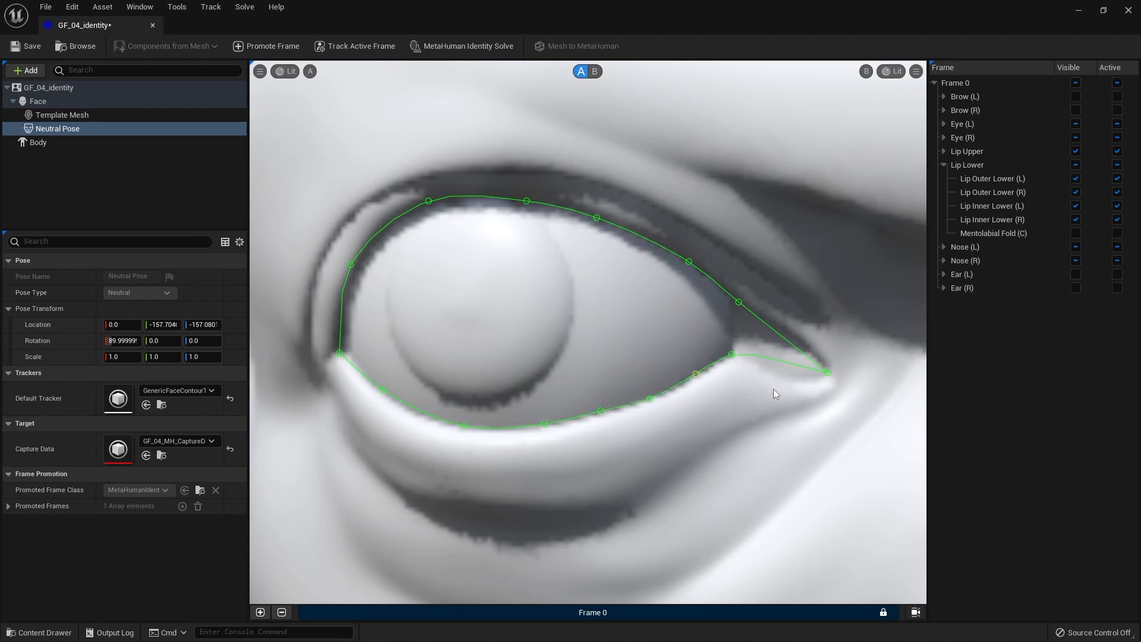
- Run the MetaHuman Identity Solve on the tracked face
scroll(594, 345, down, 8)
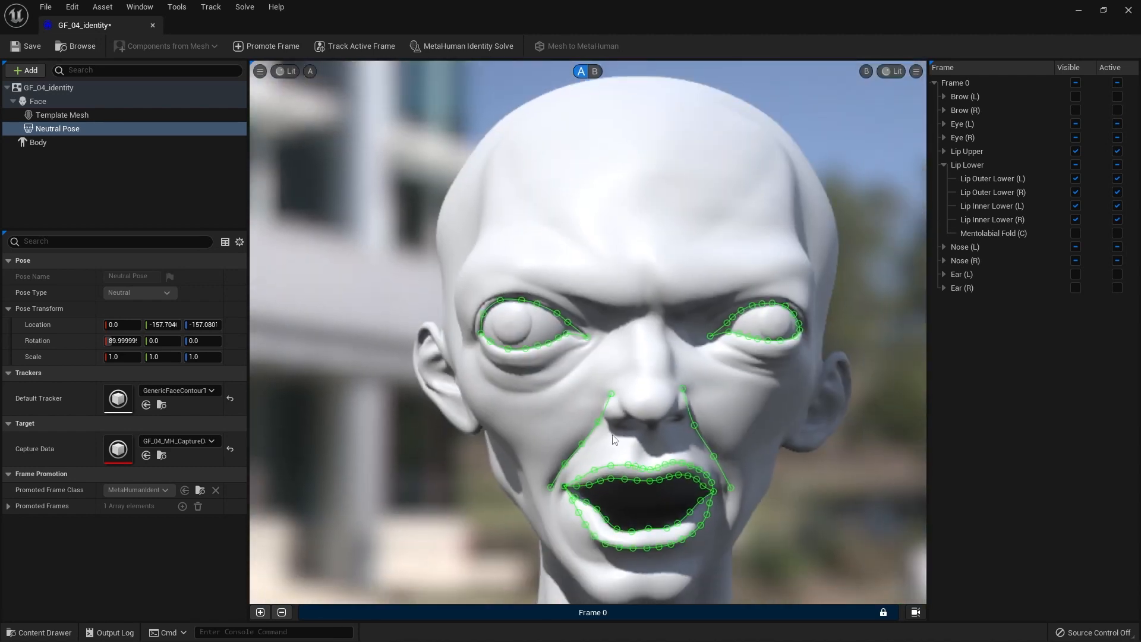
middle_drag(613, 436, 567, 405)
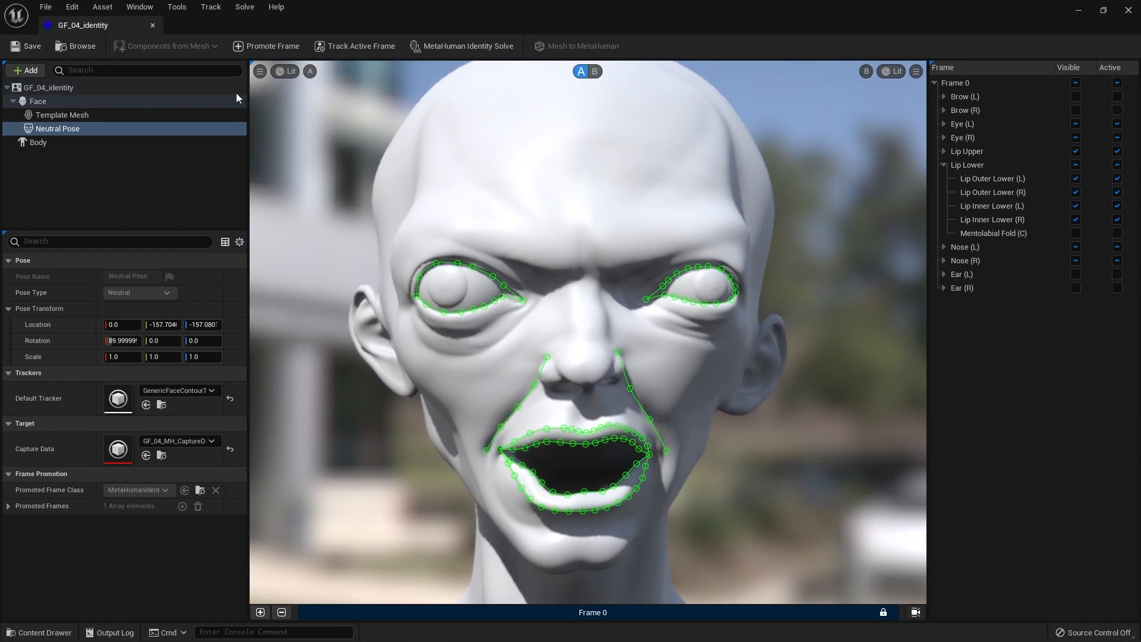
click(463, 45)
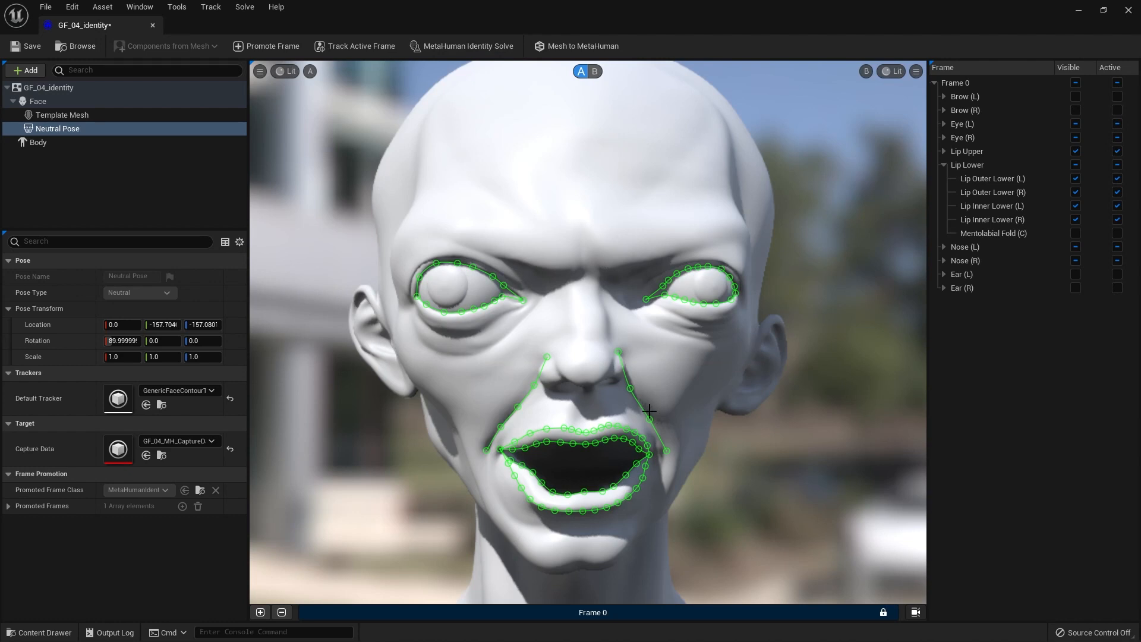
- Try the Mesh to MetaHuman conversion, dismiss its message, and select the Body part of the identity
click(585, 45)
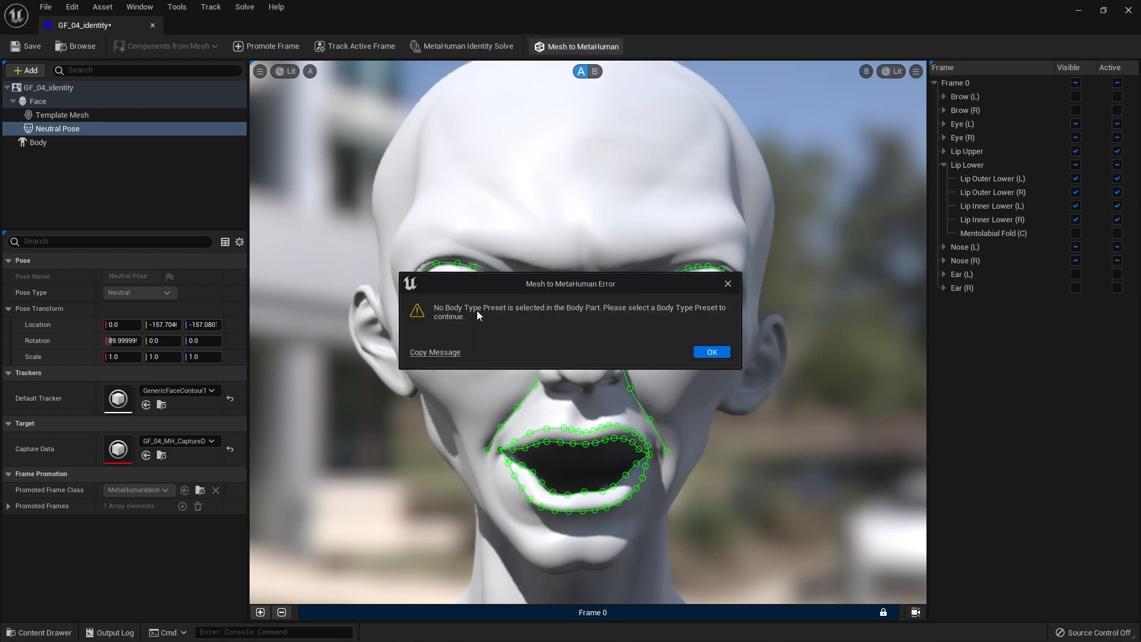
click(728, 283)
click(38, 142)
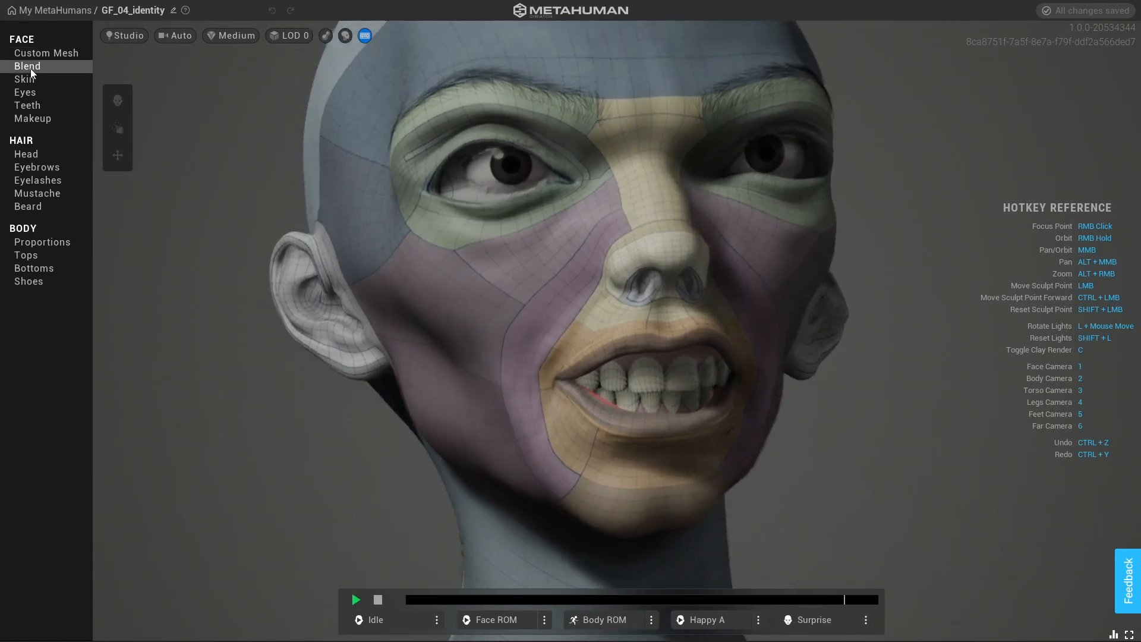
- In MetaHuman Creator, enable editing for the custom mesh of GF_04_identity using Unlock only, without duplicating it
click(37, 56)
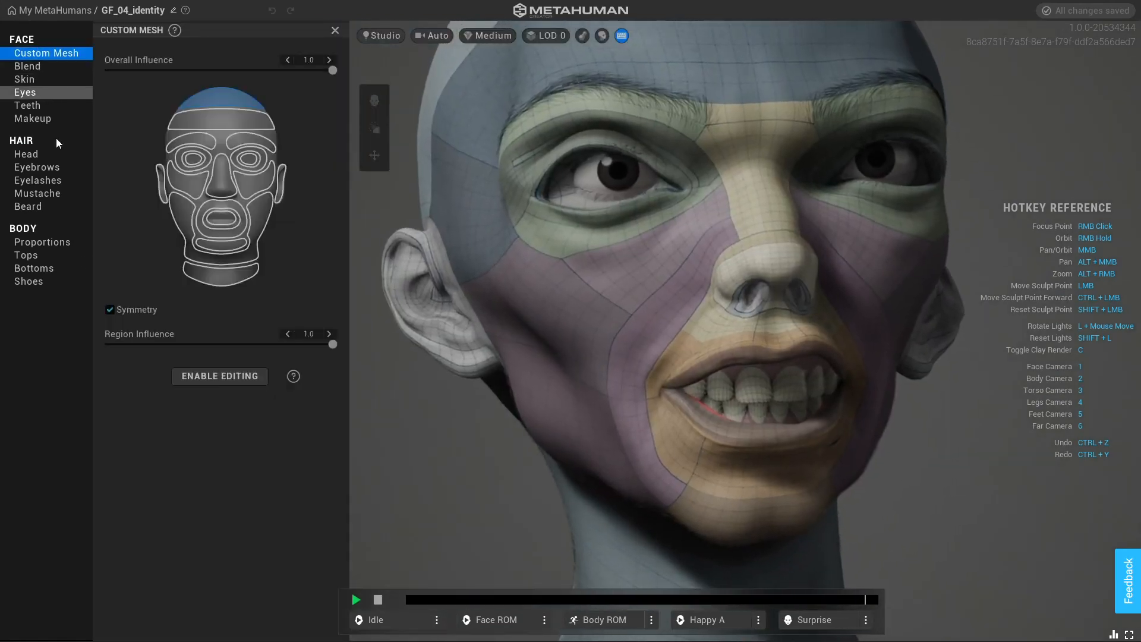
click(205, 376)
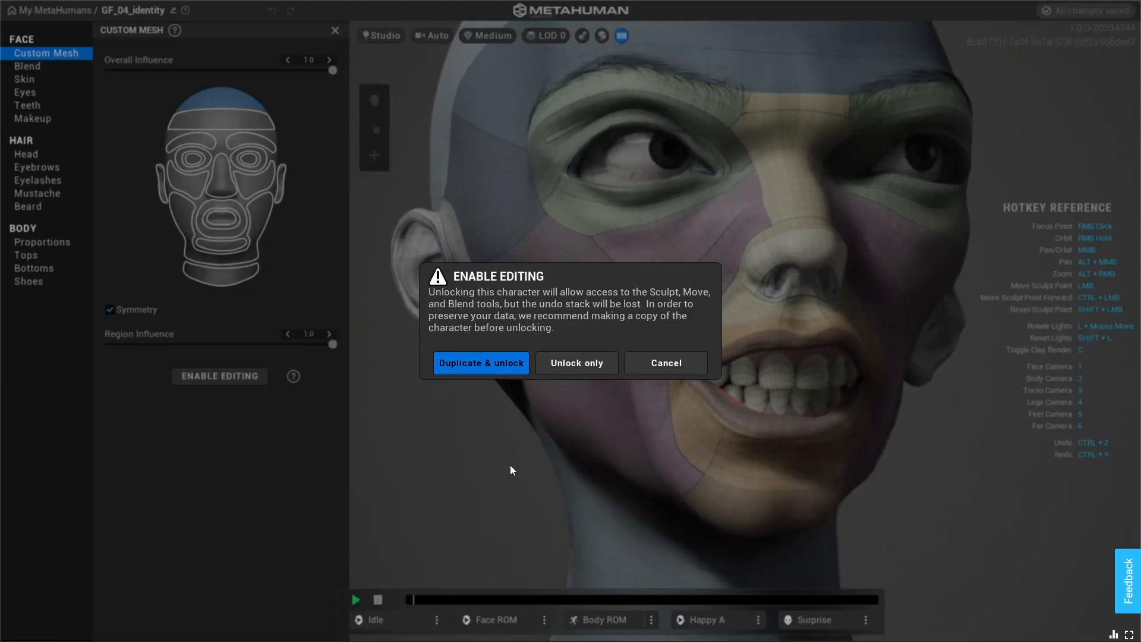
click(580, 369)
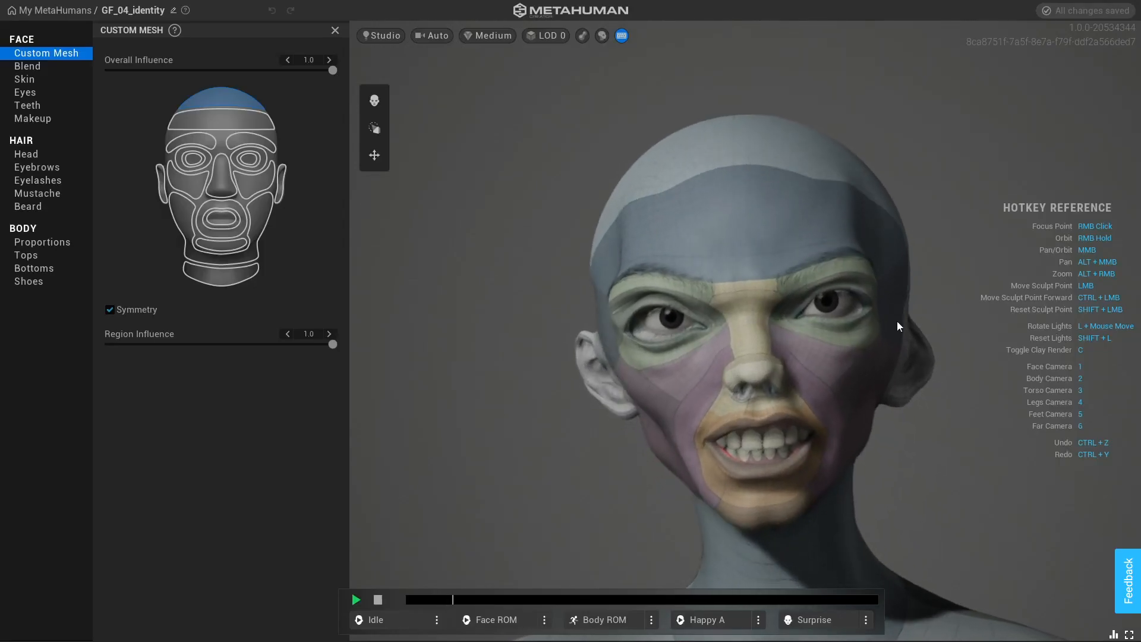
- Assign a light skin colour to the character with U 0.37 and V 0.98
click(25, 79)
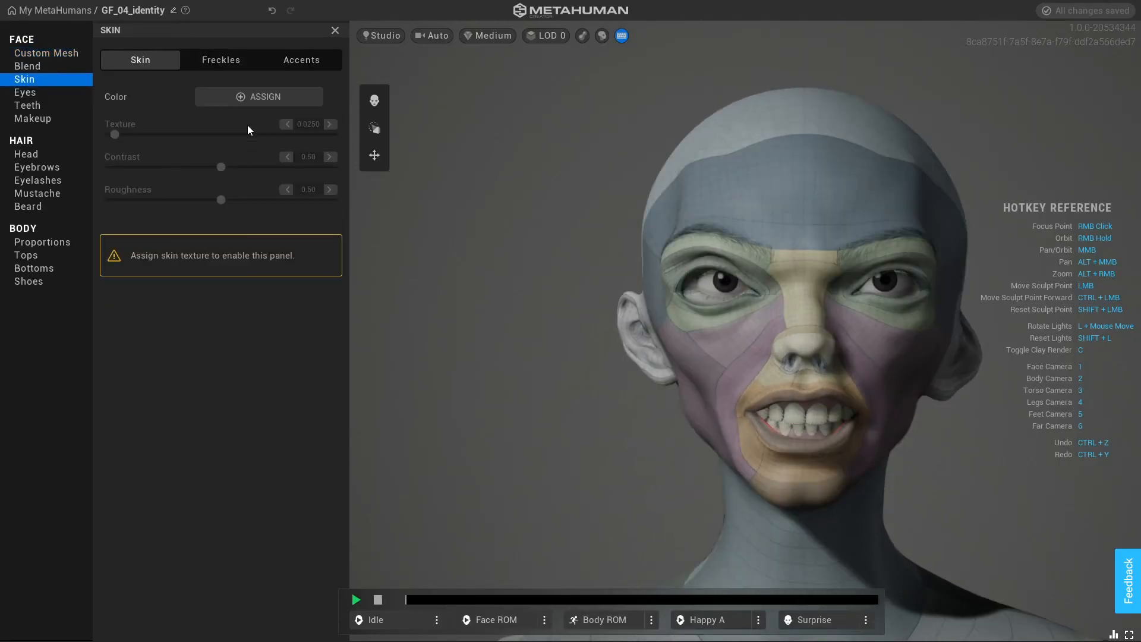
click(250, 98)
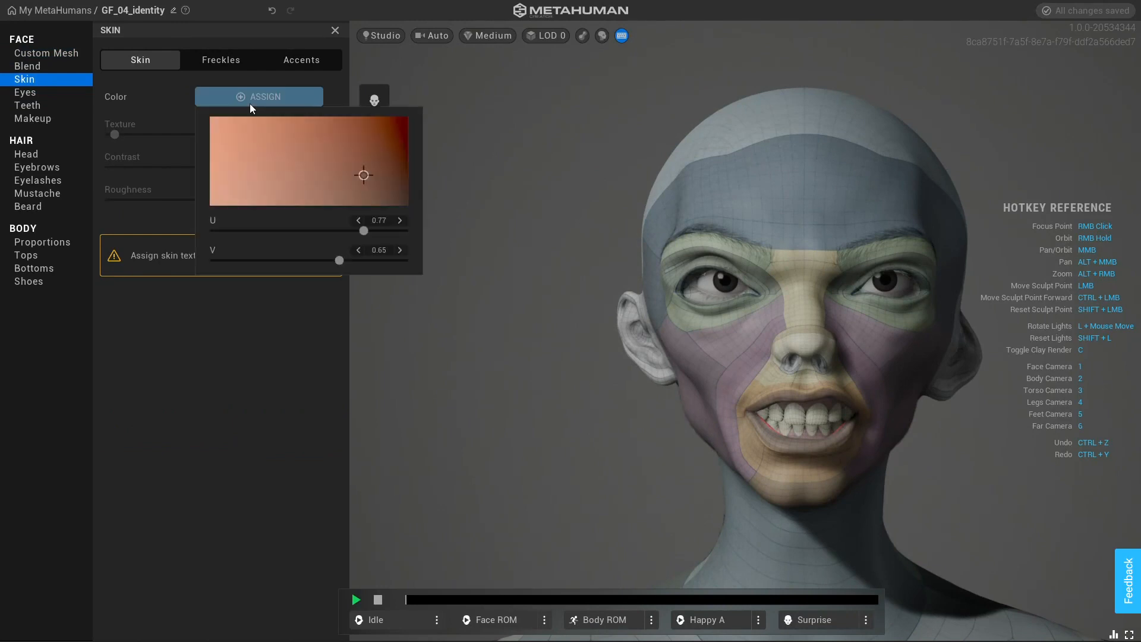
click(350, 181)
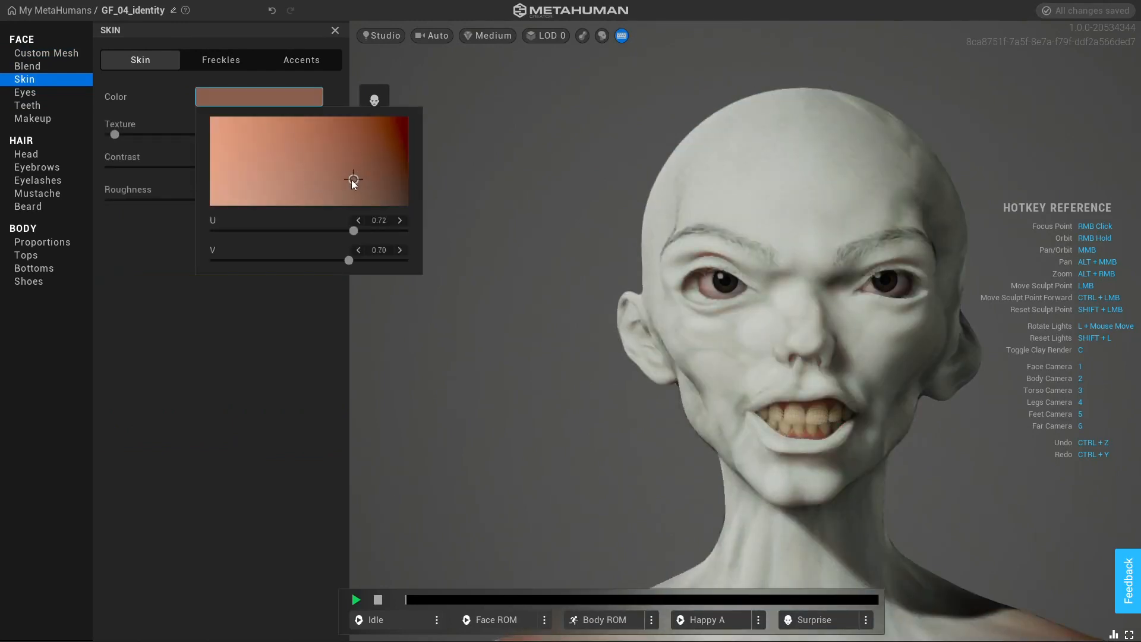
drag(352, 182, 284, 208)
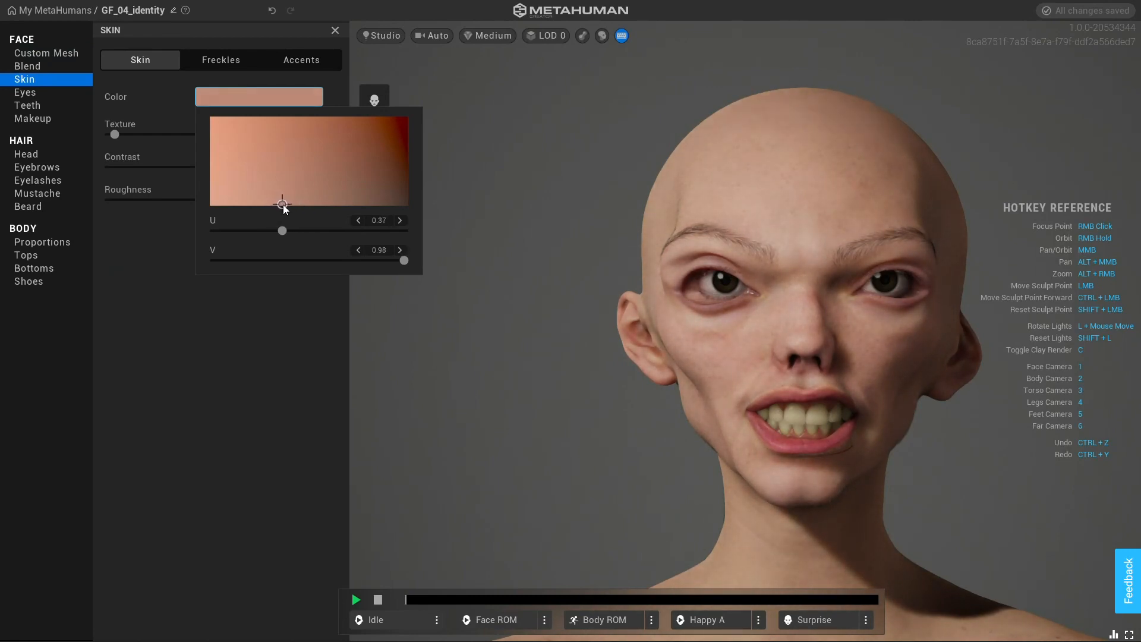
click(482, 420)
- Examine the skinned face up close from several angles and return to the Custom Mesh region controls
alt+middle_drag(696, 494, 619, 497)
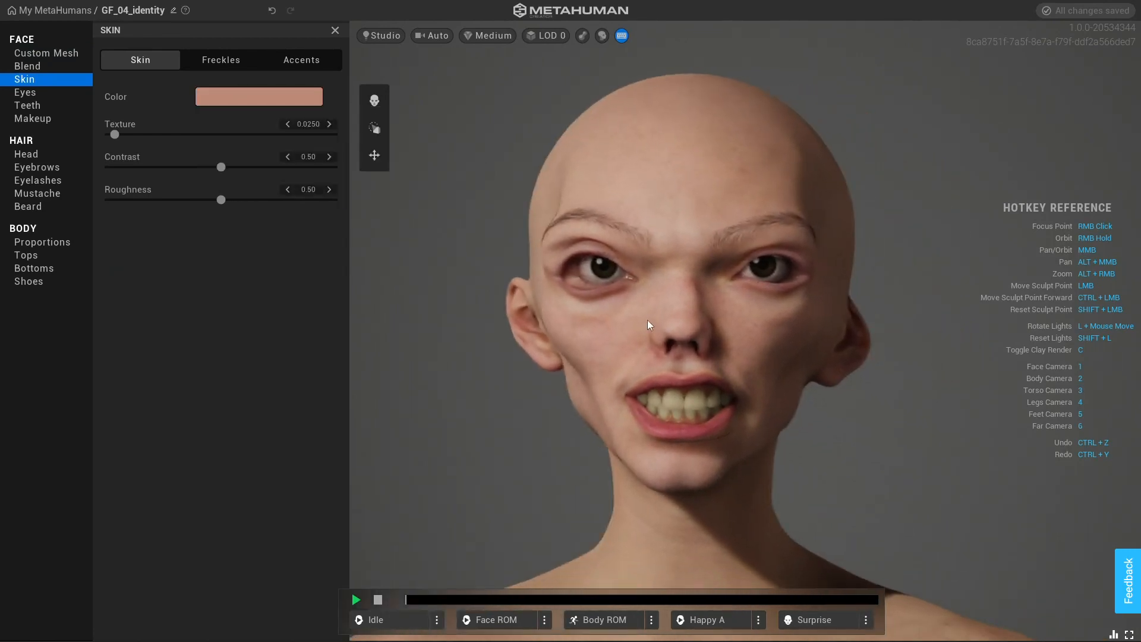
scroll(650, 320, up, 4)
alt+middle_drag(516, 329, 538, 390)
right_drag(522, 415, 539, 223)
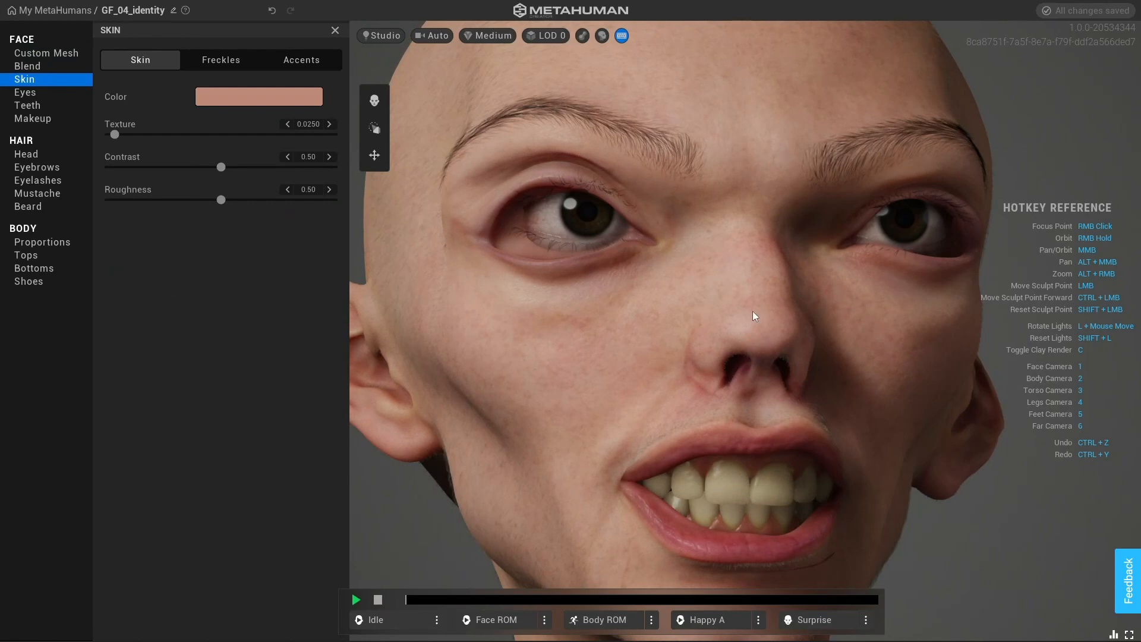
middle_drag(642, 389, 675, 373)
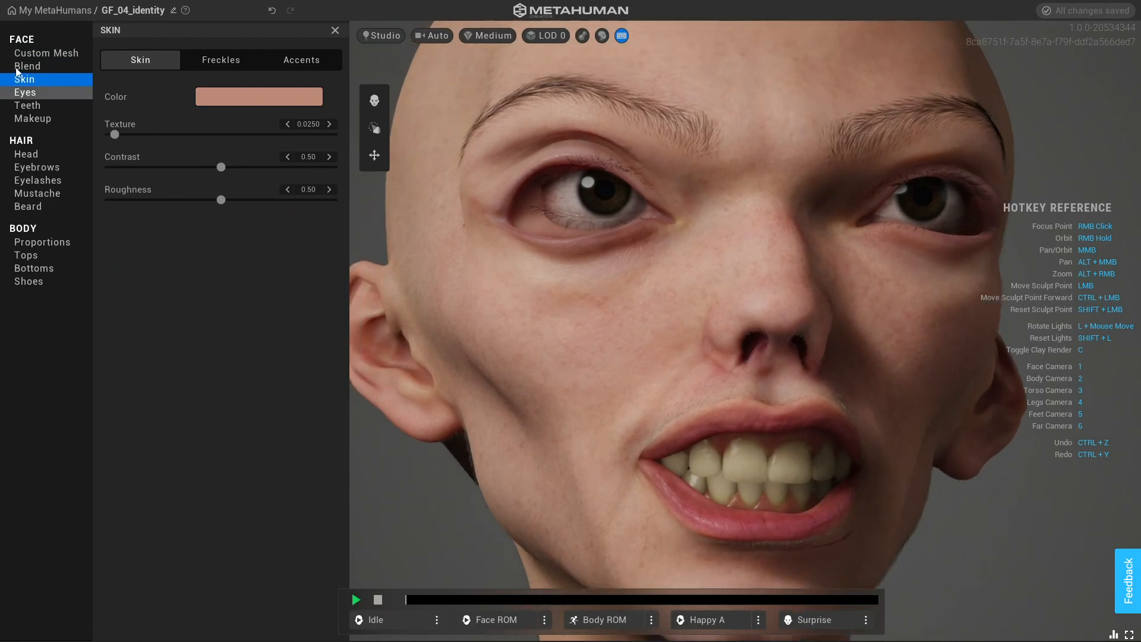
click(17, 66)
click(36, 53)
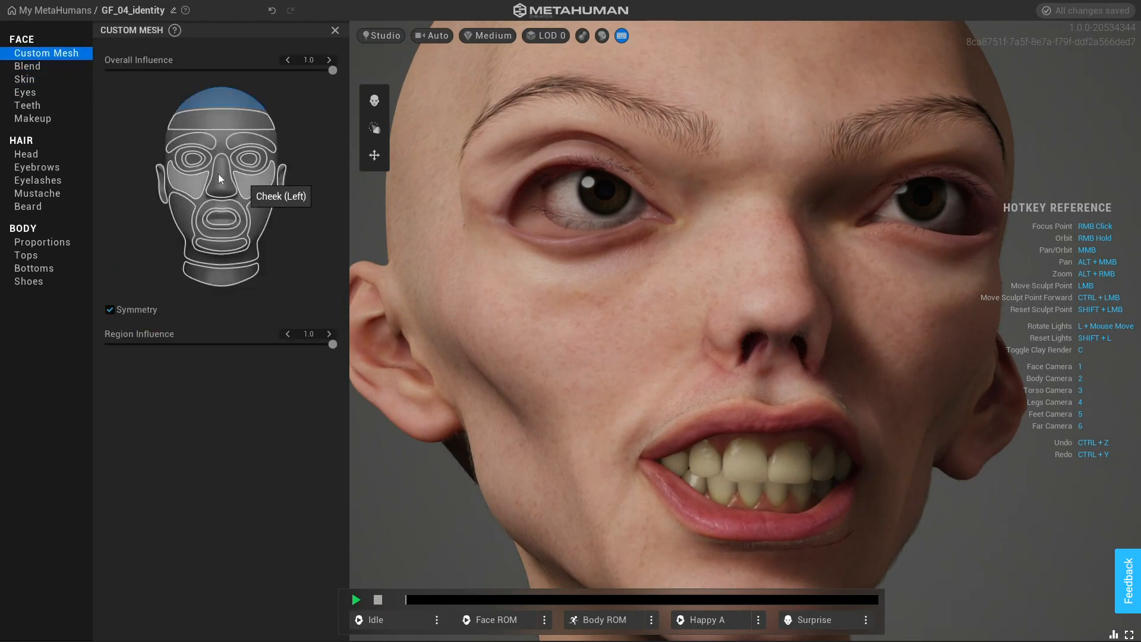
- Try a region influence of 0.0 for the inner eyes and 0.5 for the regions around the eyes
click(193, 159)
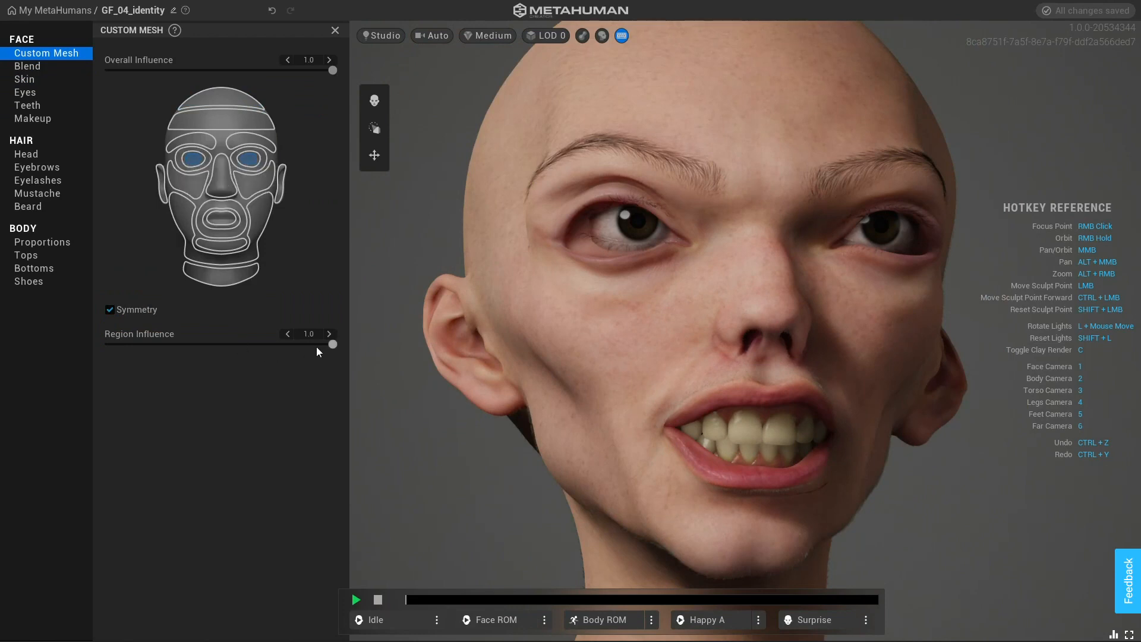
drag(332, 345, 133, 349)
right_drag(582, 378, 512, 332)
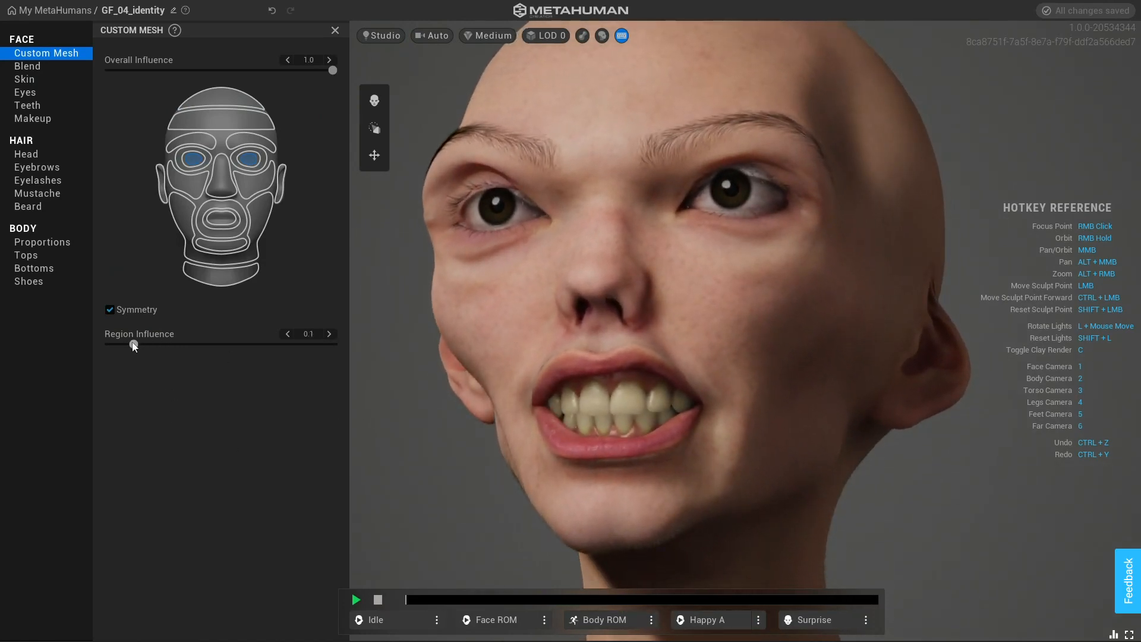
drag(189, 345, 108, 347)
click(206, 159)
drag(332, 345, 212, 354)
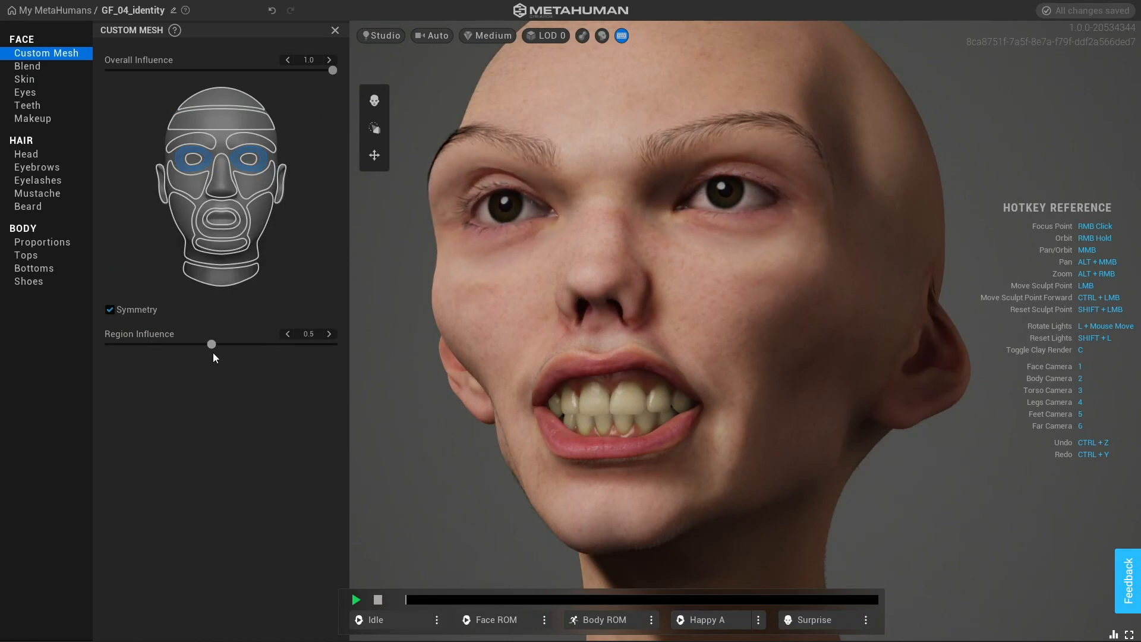
- Set the region influence to 0.3 for the inner eyes and 1.0 for the regions around the eyes
click(198, 159)
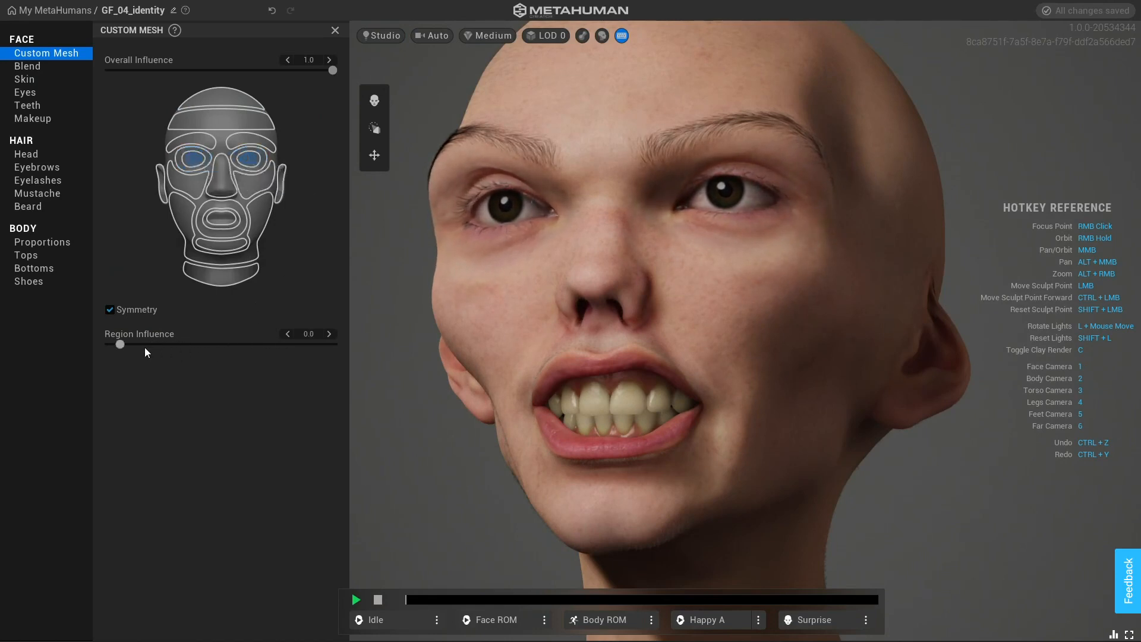
drag(148, 351, 101, 347)
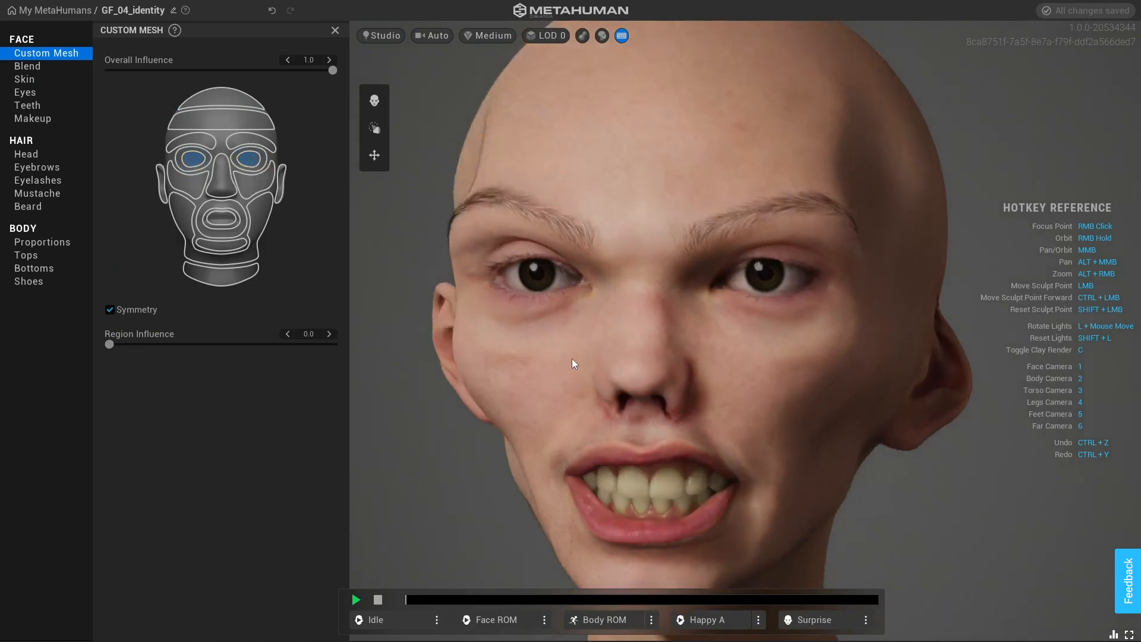
click(151, 345)
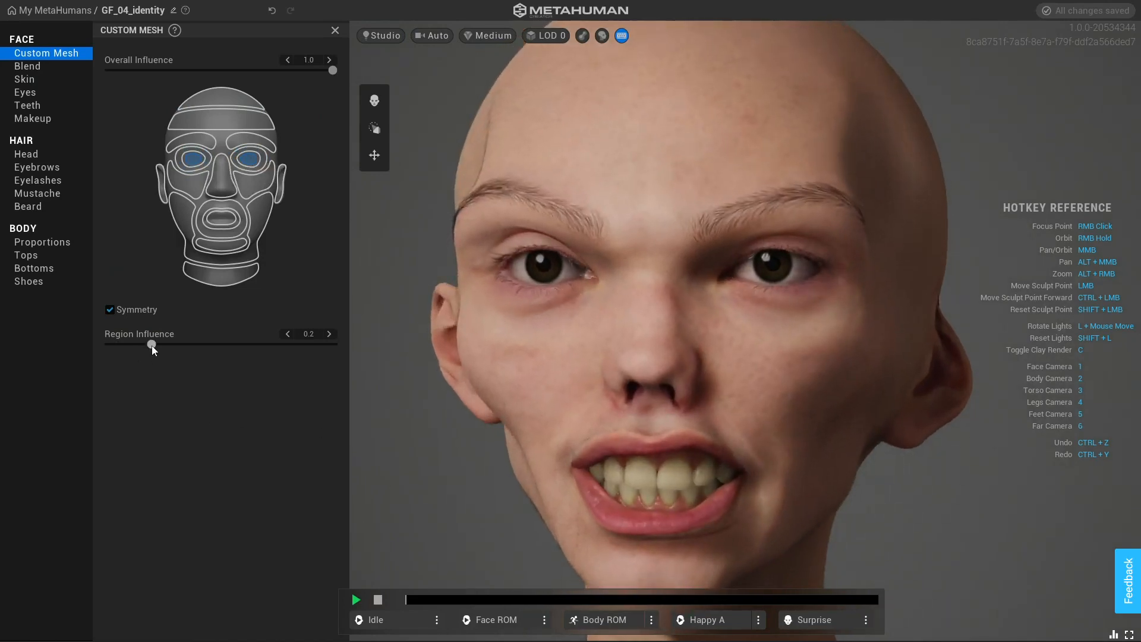
mouse_move(562, 283)
right_down()
mouse_move(562, 263)
mouse_move(555, 283)
right_up()
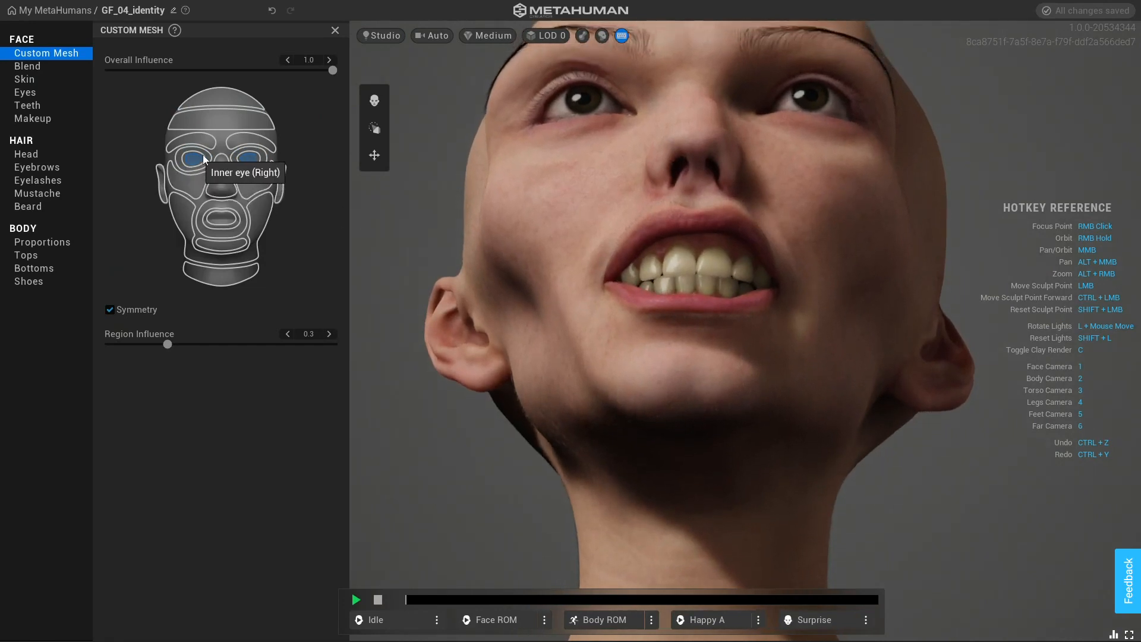
click(192, 159)
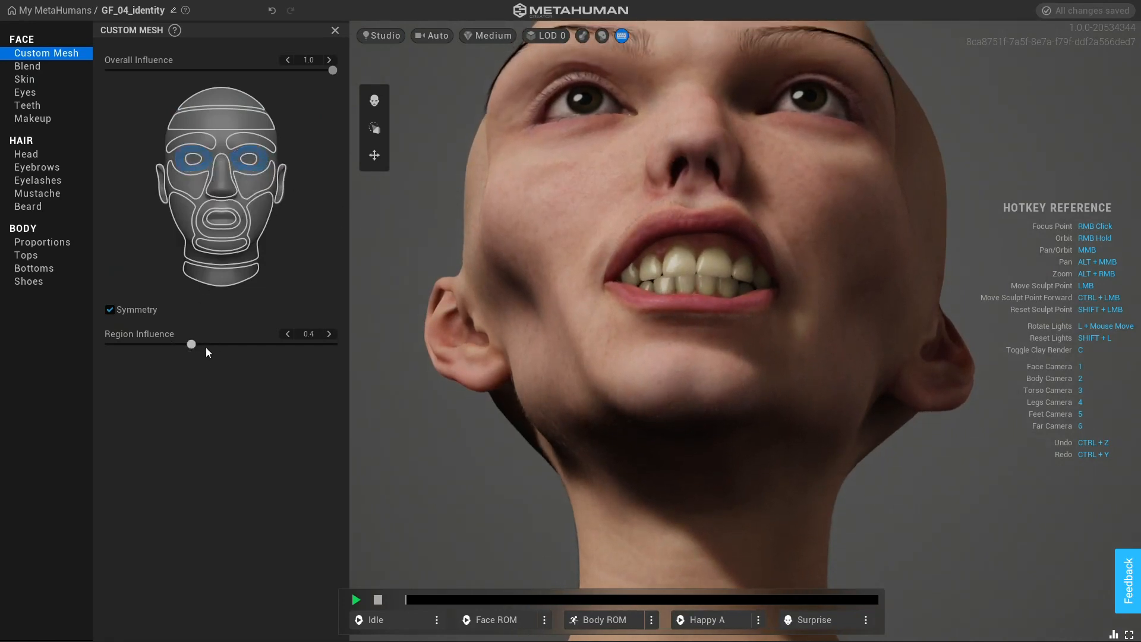
drag(206, 347, 354, 352)
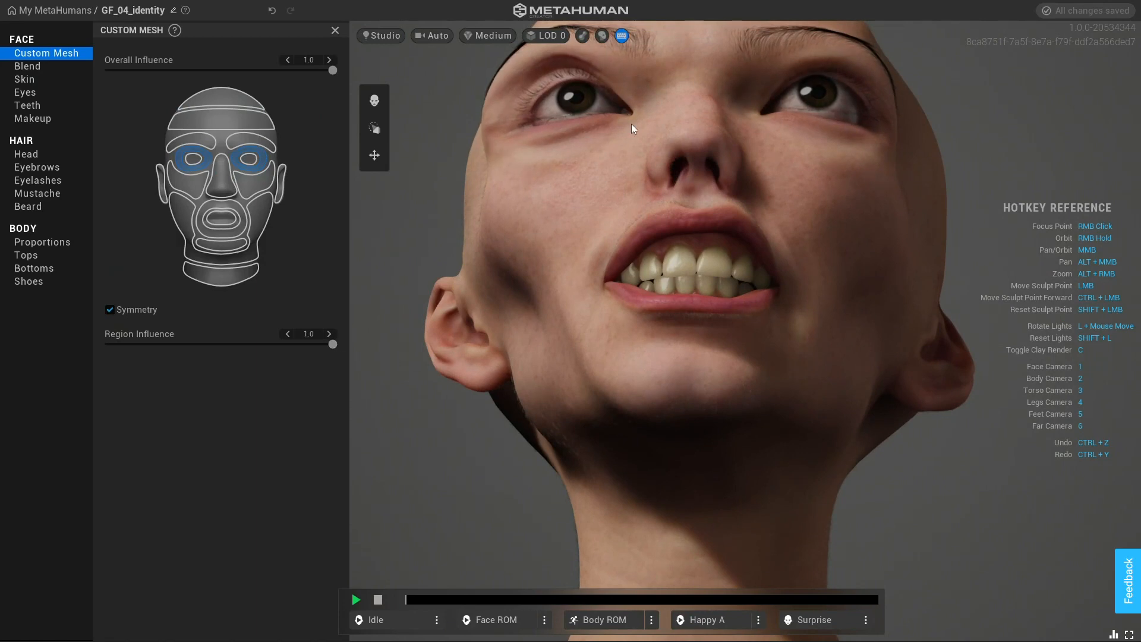
- Set the region influence of both ears to 0.7
right_drag(632, 123, 474, 344)
scroll(636, 324, down, 3)
scroll(666, 283, up, 5)
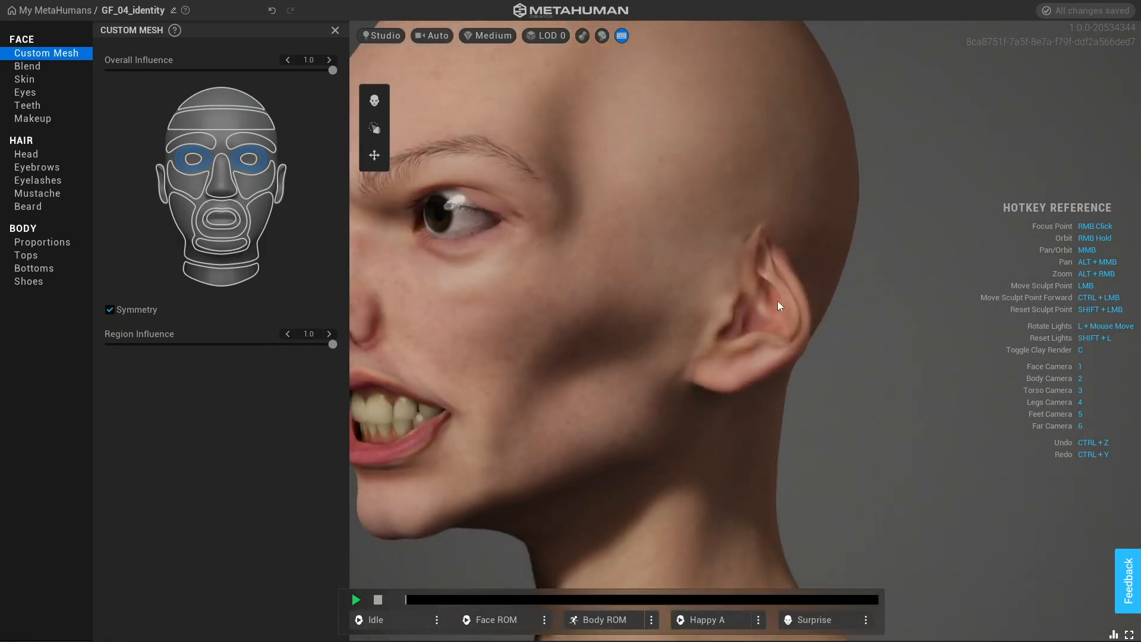
right_drag(778, 301, 681, 302)
scroll(723, 252, up, 3)
right_drag(723, 252, 591, 199)
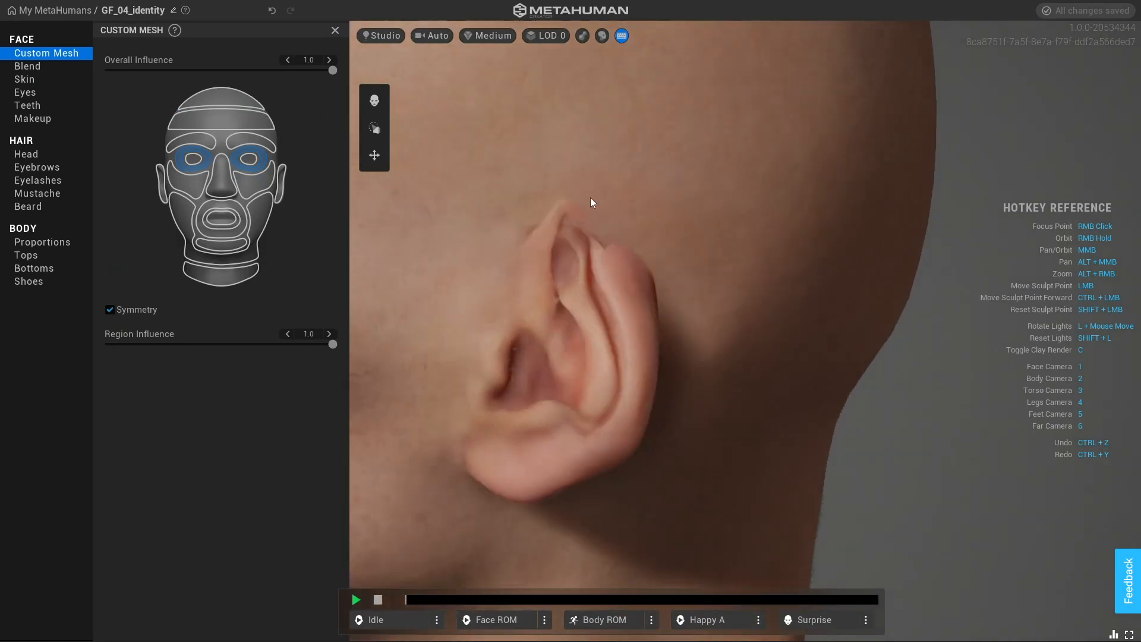
click(285, 172)
drag(321, 348, 264, 362)
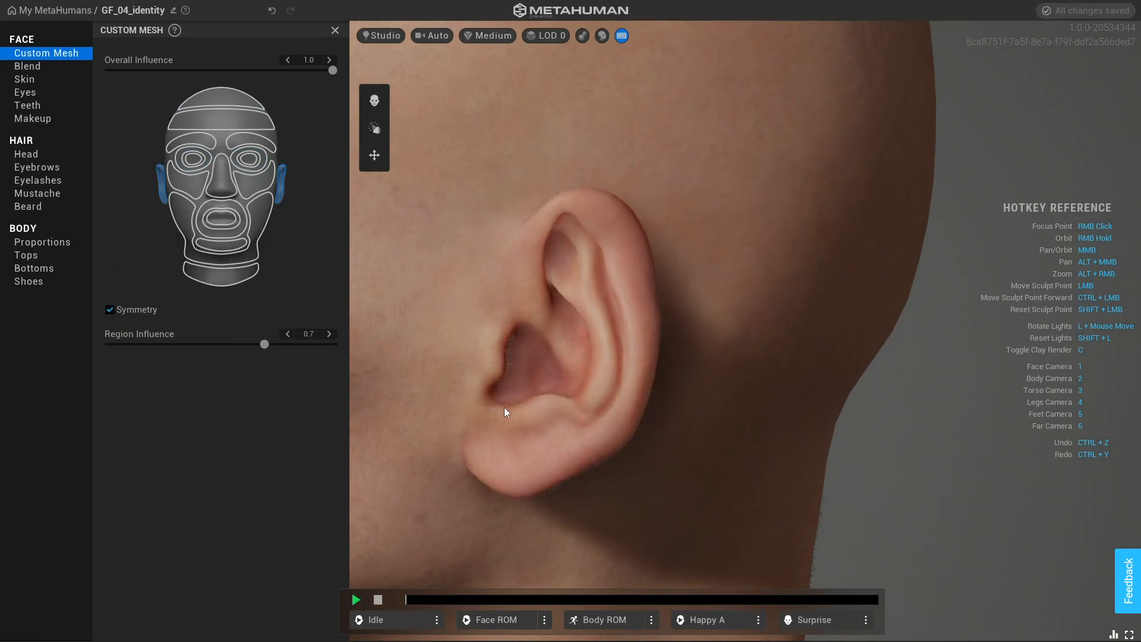
- Raise the region influence of both ears to 0.8 and check the ear shape from the side
right_drag(504, 408, 683, 373)
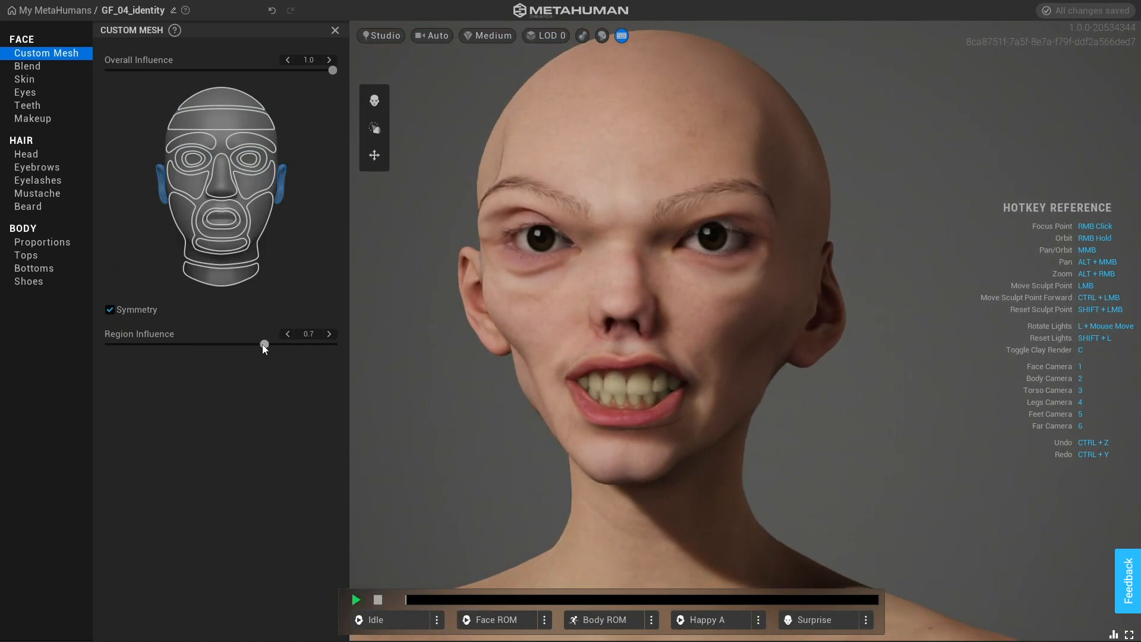
drag(263, 345, 284, 359)
right_drag(868, 352, 822, 213)
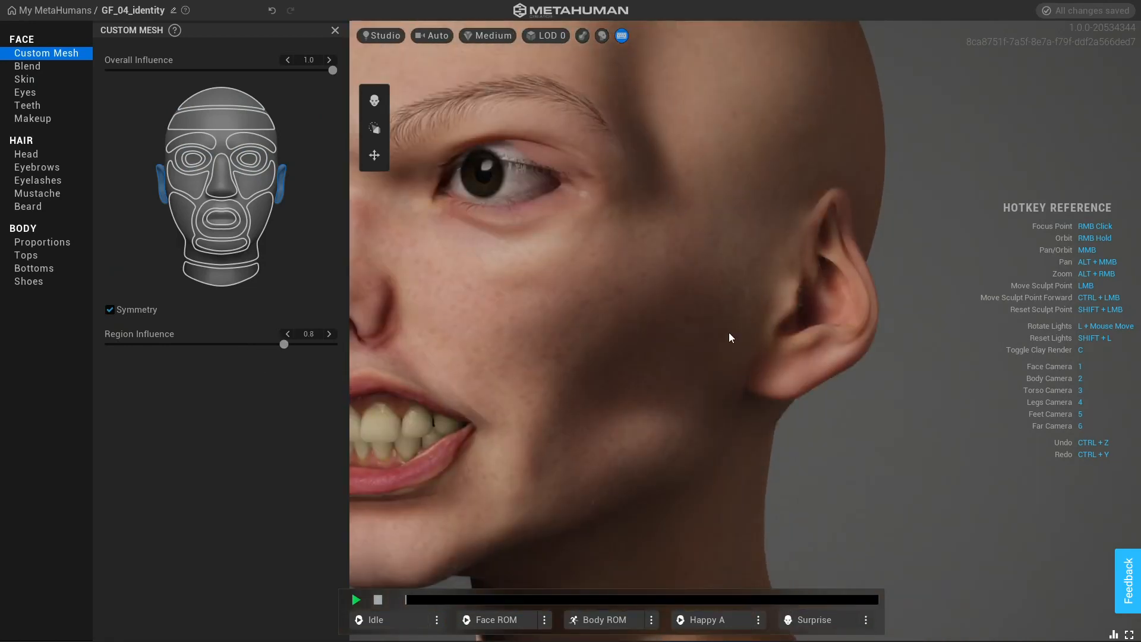
right_drag(730, 332, 709, 365)
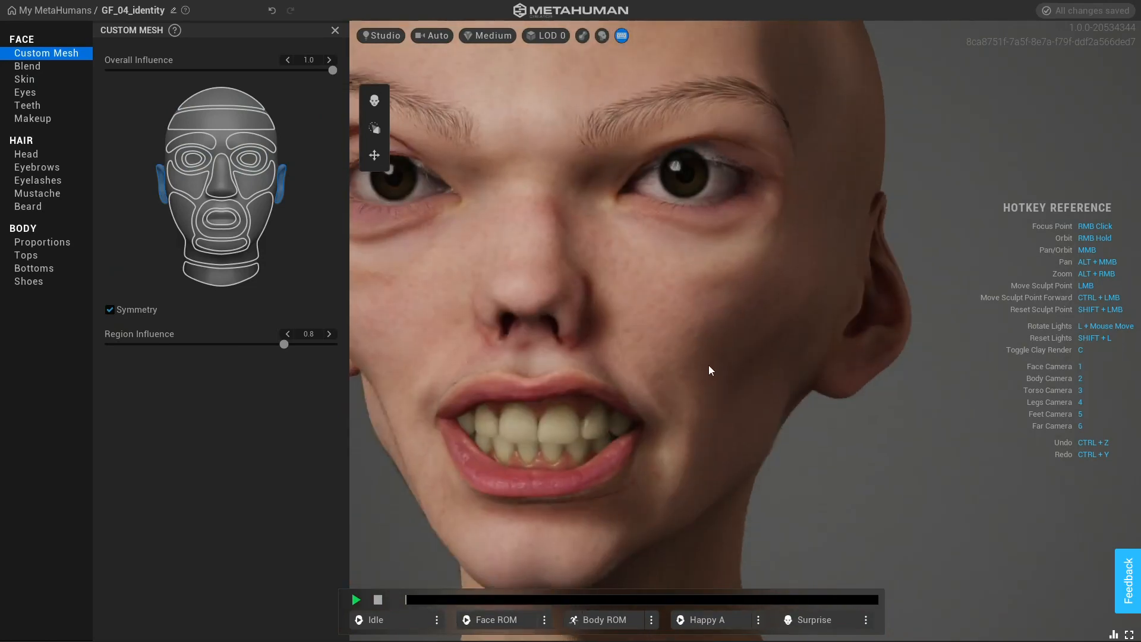
- Try a region influence of 0.7 for the inner eyes
scroll(705, 364, down, 5)
scroll(726, 276, up, 6)
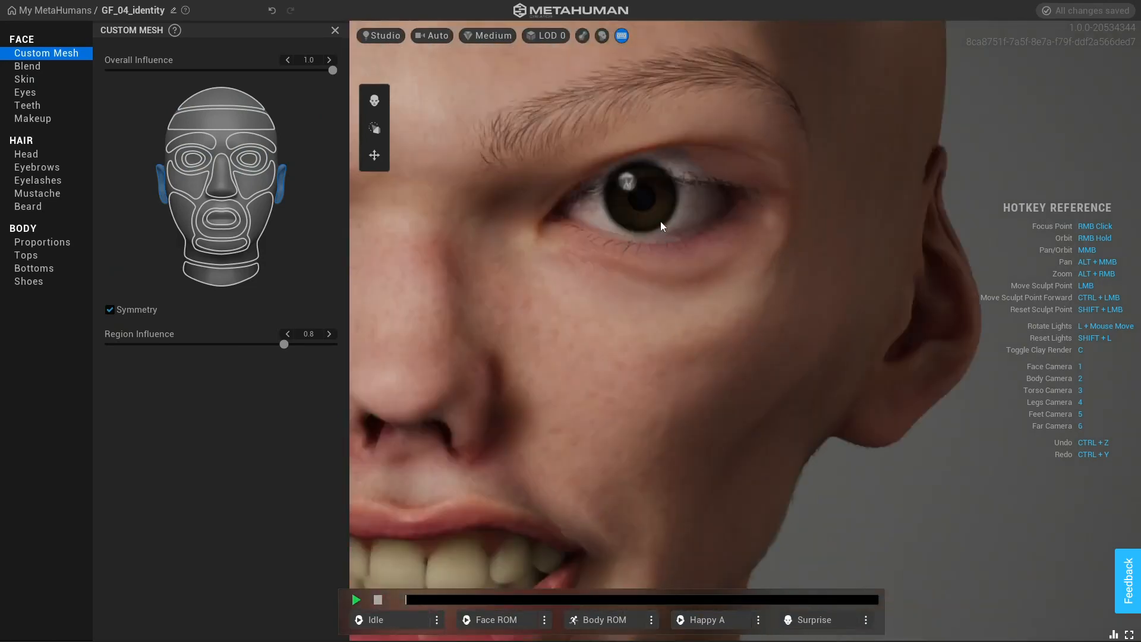
right_drag(661, 222, 629, 245)
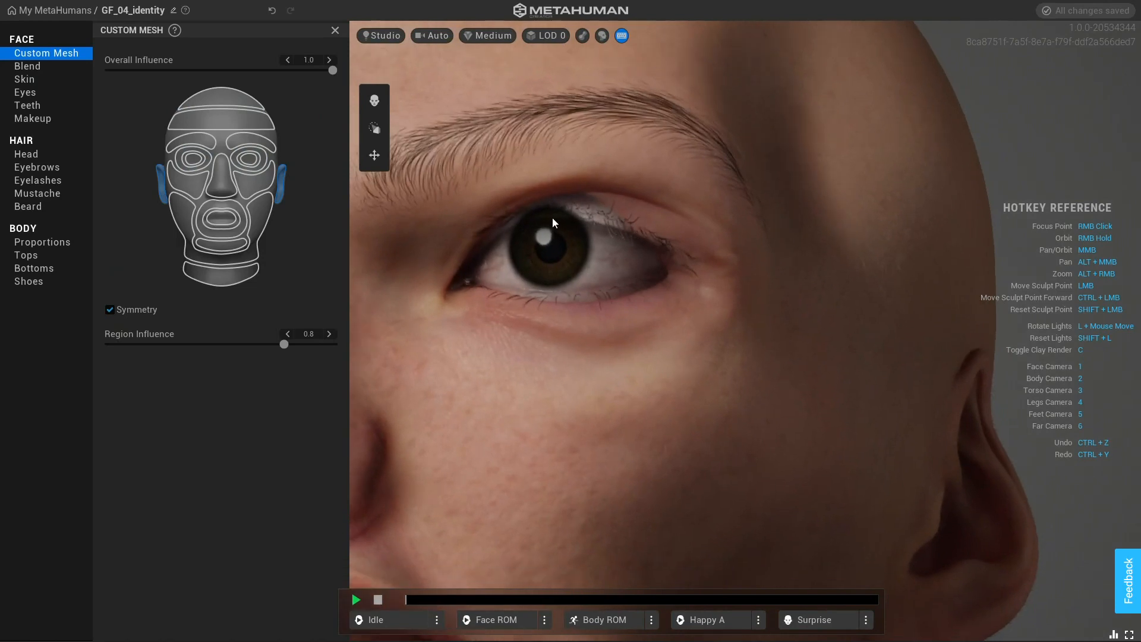
right_drag(553, 223, 583, 209)
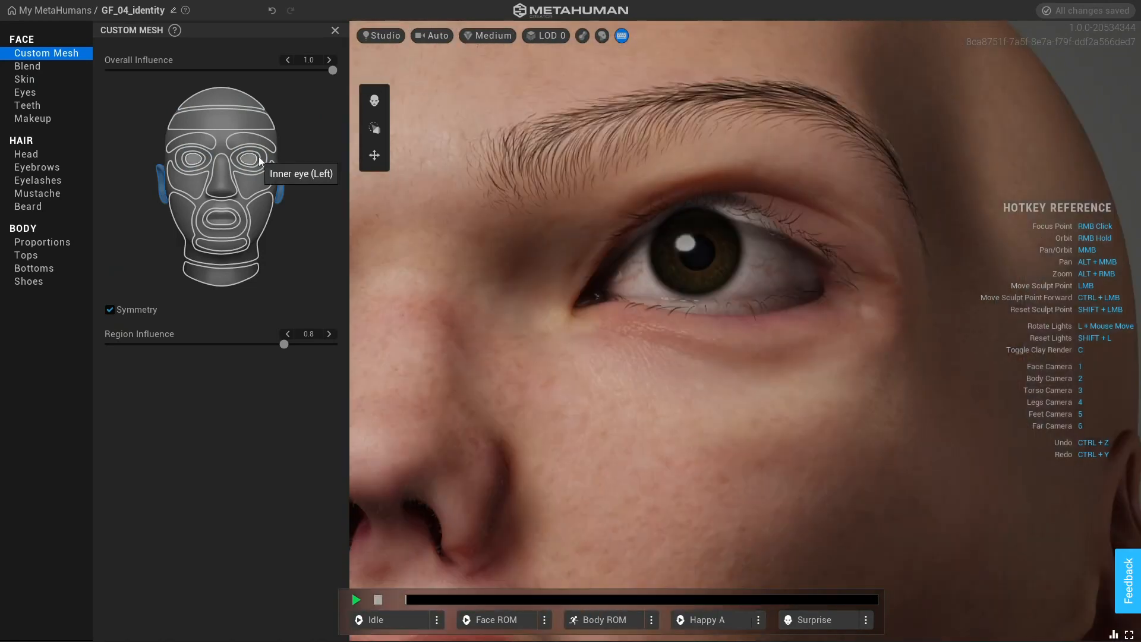
click(259, 161)
click(169, 345)
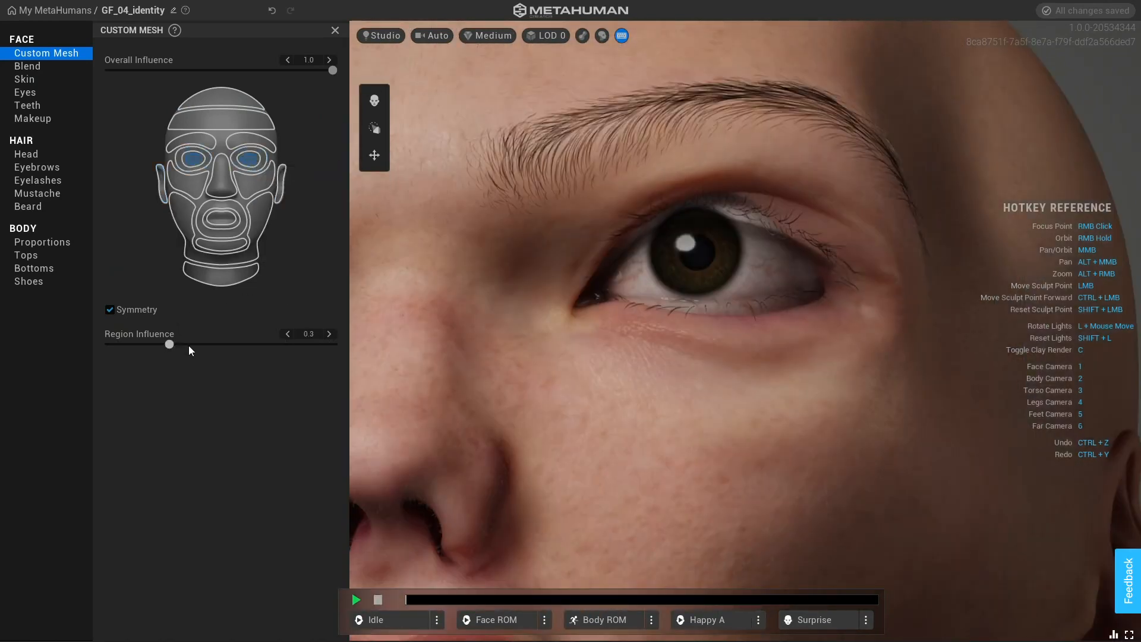
drag(170, 346, 275, 347)
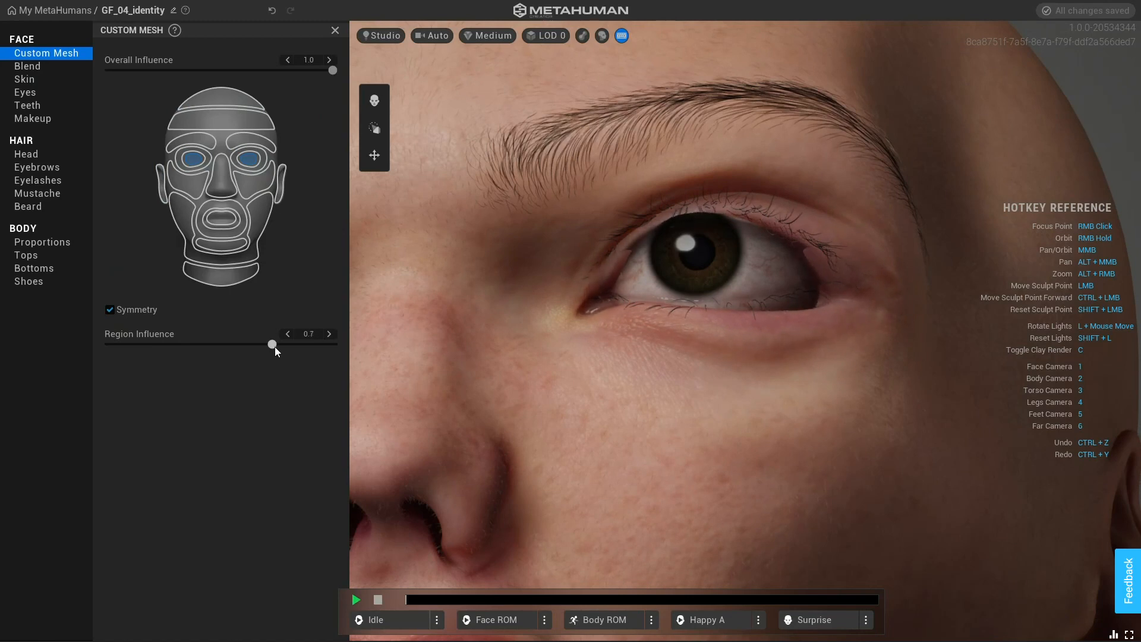
- Set the region influence to 0.4 for the regions around the eyes and 0.0 for the inner eyes
click(263, 161)
drag(332, 344, 204, 347)
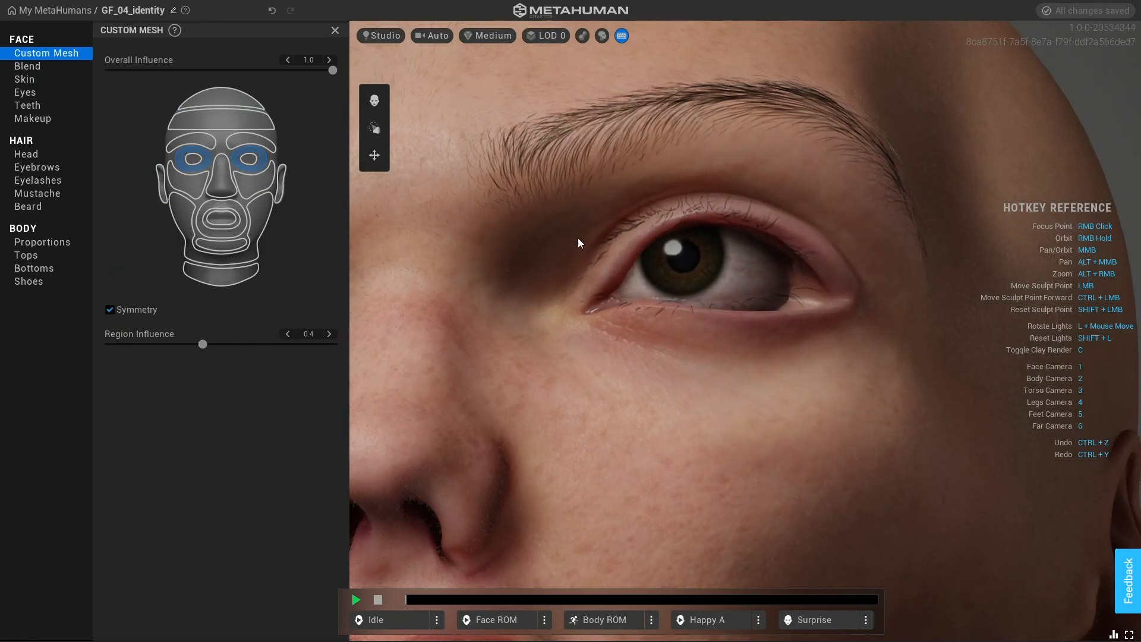
middle_drag(578, 238, 529, 72)
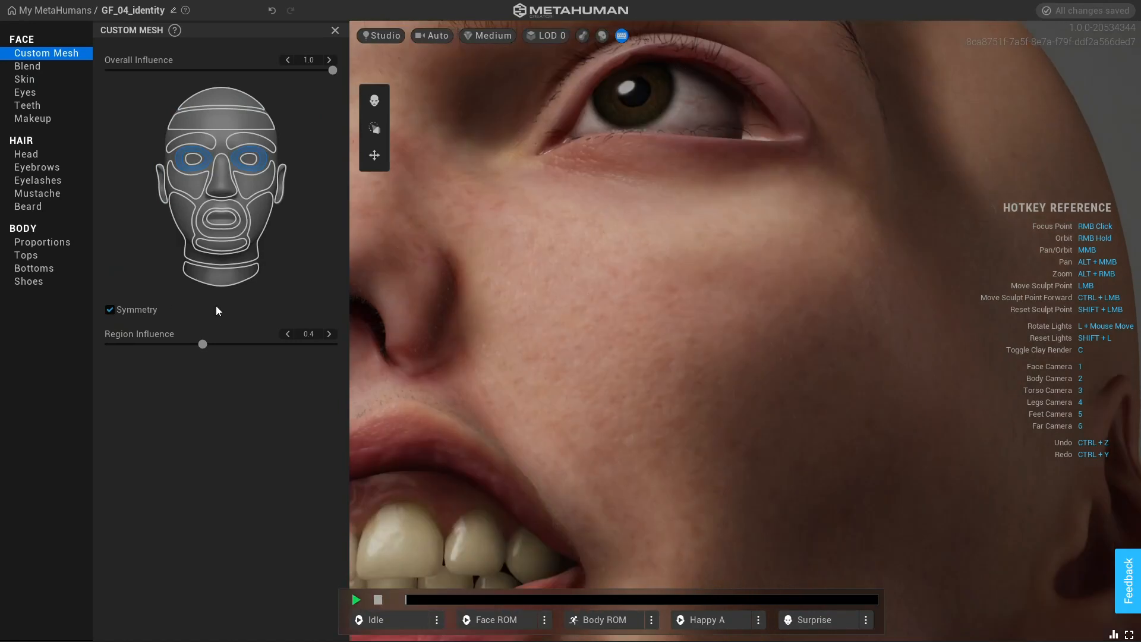
click(245, 158)
drag(203, 344, 102, 355)
- Examine the reshaped eyes and the whole head from several angles and distances
right_drag(580, 316, 790, 295)
scroll(790, 330, down, 5)
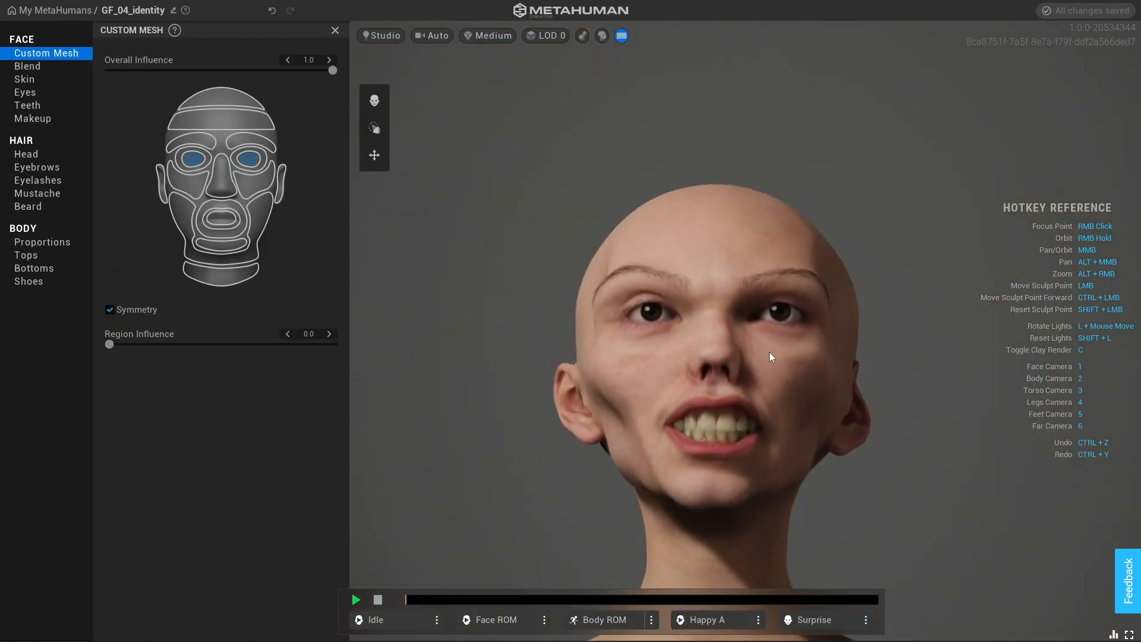
right_drag(769, 352, 758, 383)
right_drag(712, 431, 675, 326)
scroll(630, 269, up, 5)
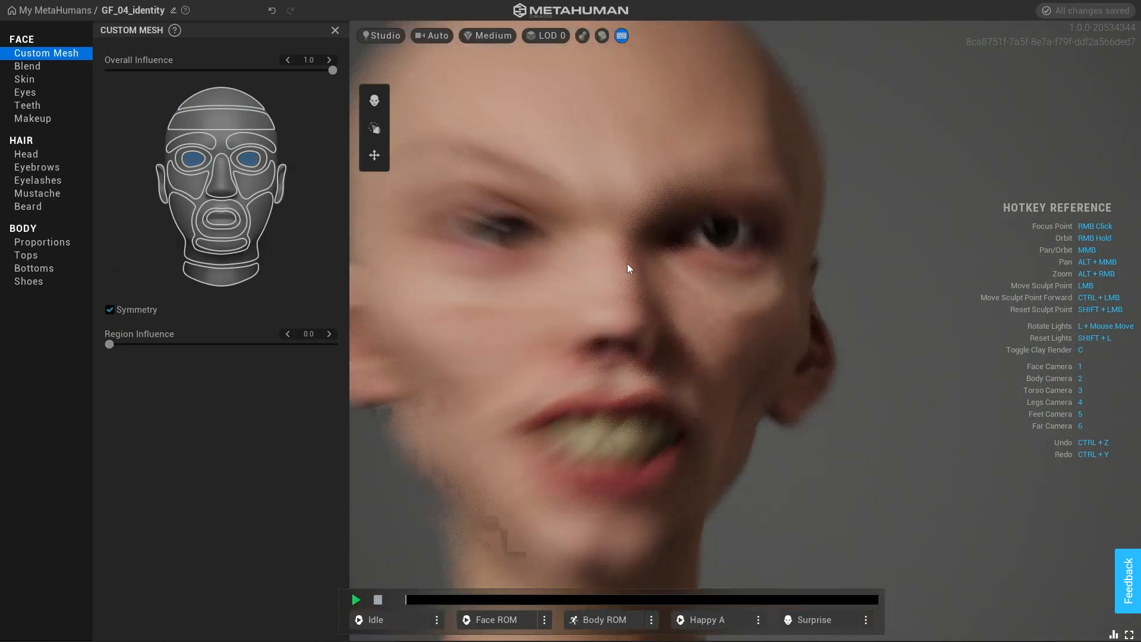
scroll(627, 263, up, 4)
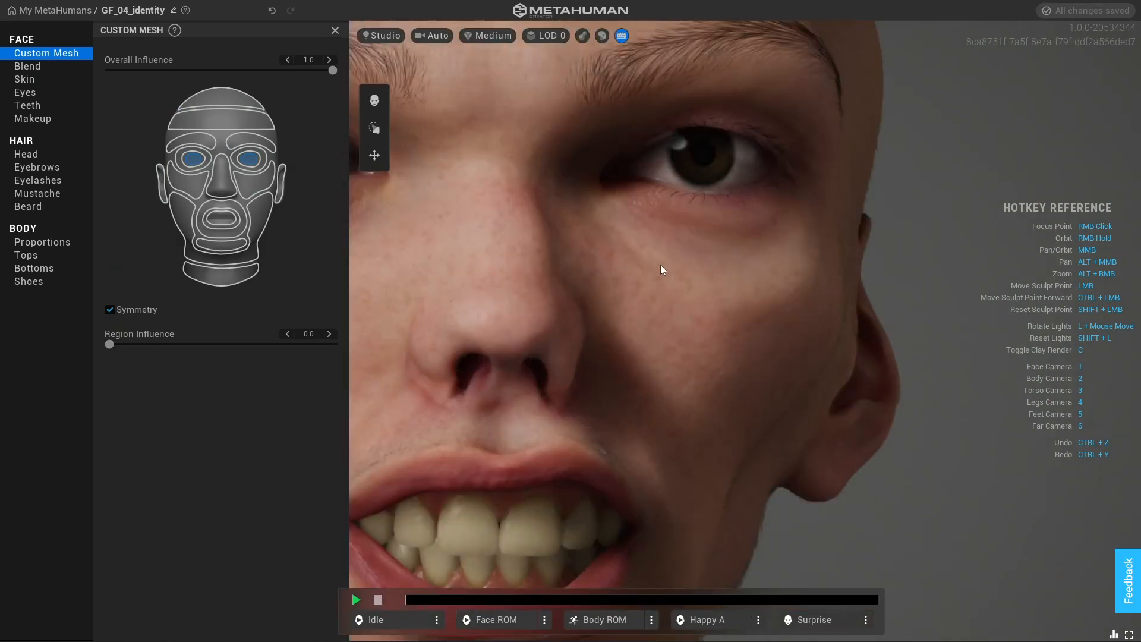
right_drag(715, 363, 737, 298)
scroll(696, 370, down, 6)
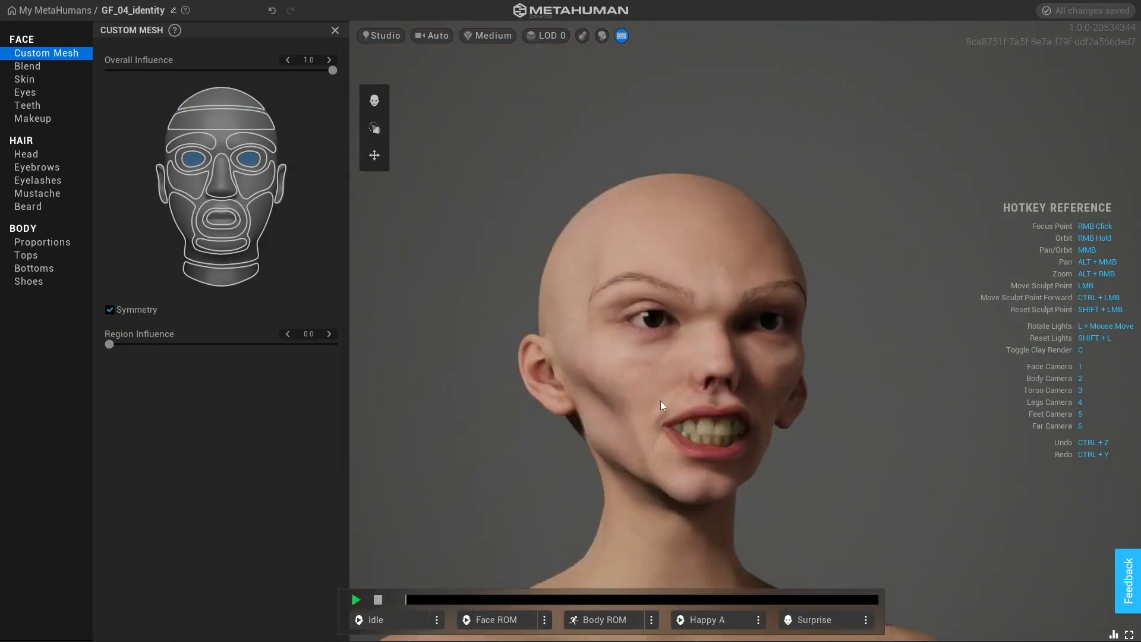
mouse_move(662, 401)
right_down()
mouse_move(633, 384)
mouse_move(640, 391)
right_up()
scroll(641, 391, up, 3)
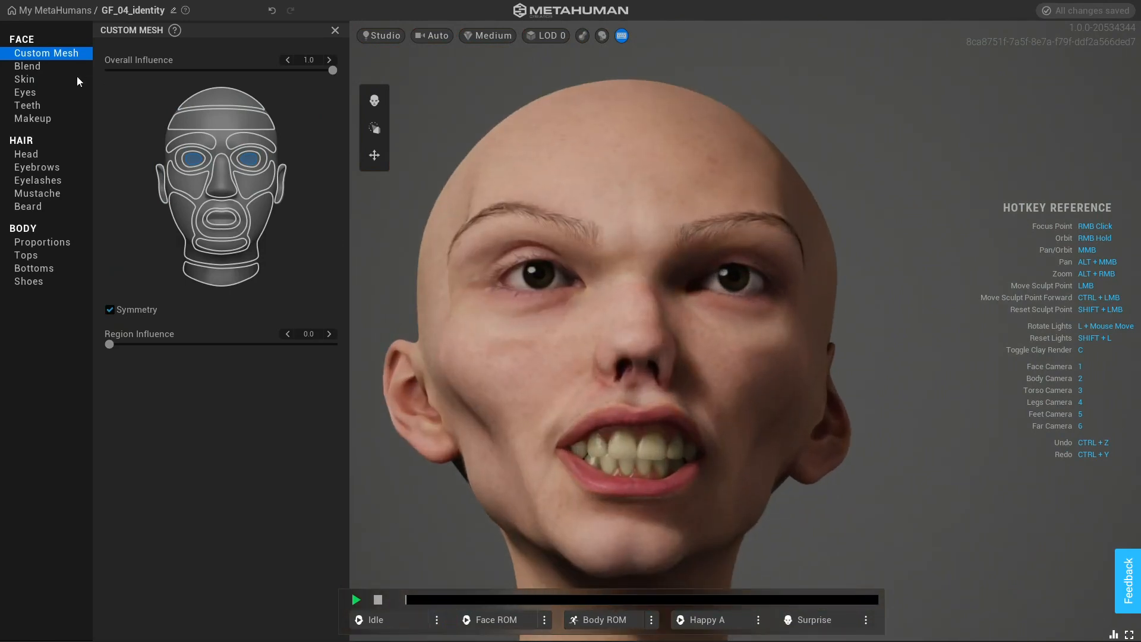
- Apply the second freckle pattern to the skin and set its strength to 1.00
click(20, 68)
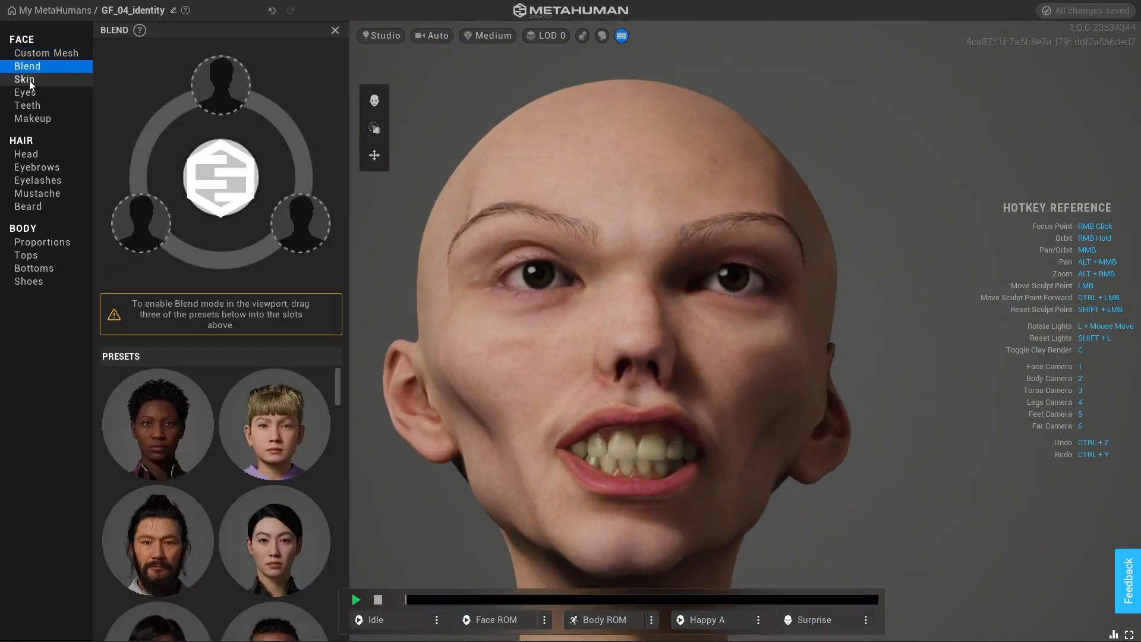
click(24, 80)
click(214, 63)
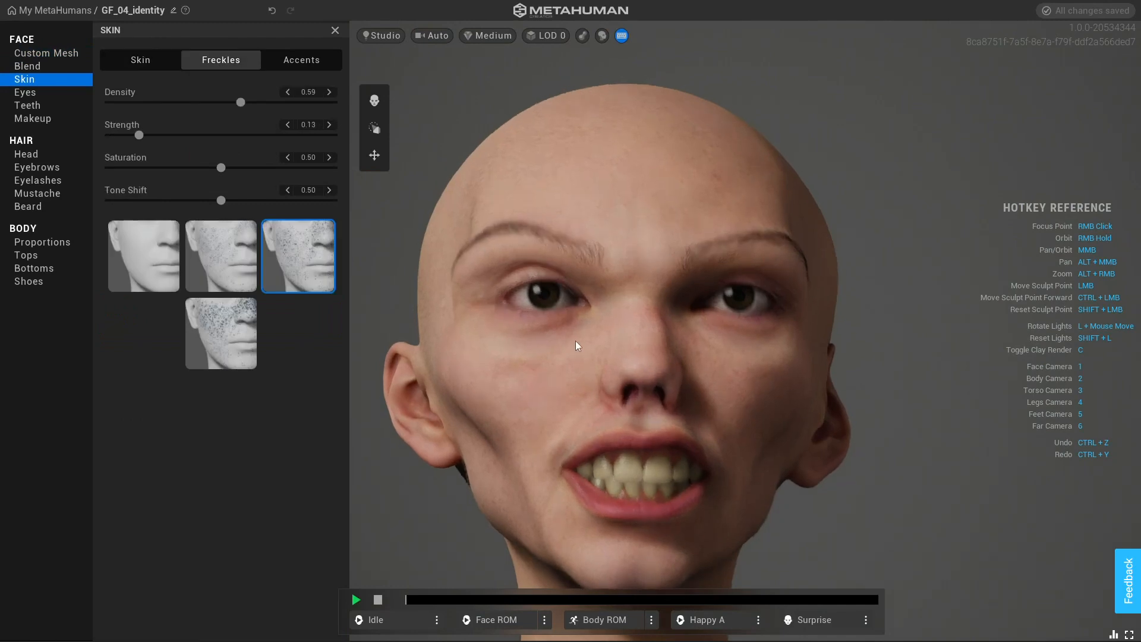
click(207, 251)
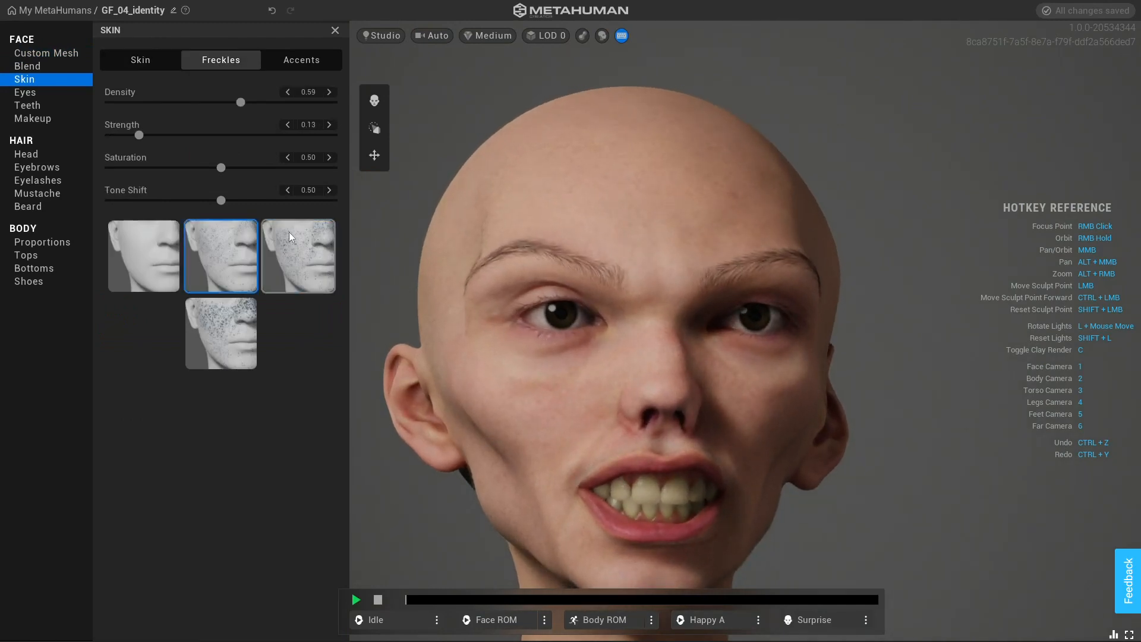
drag(142, 136, 434, 142)
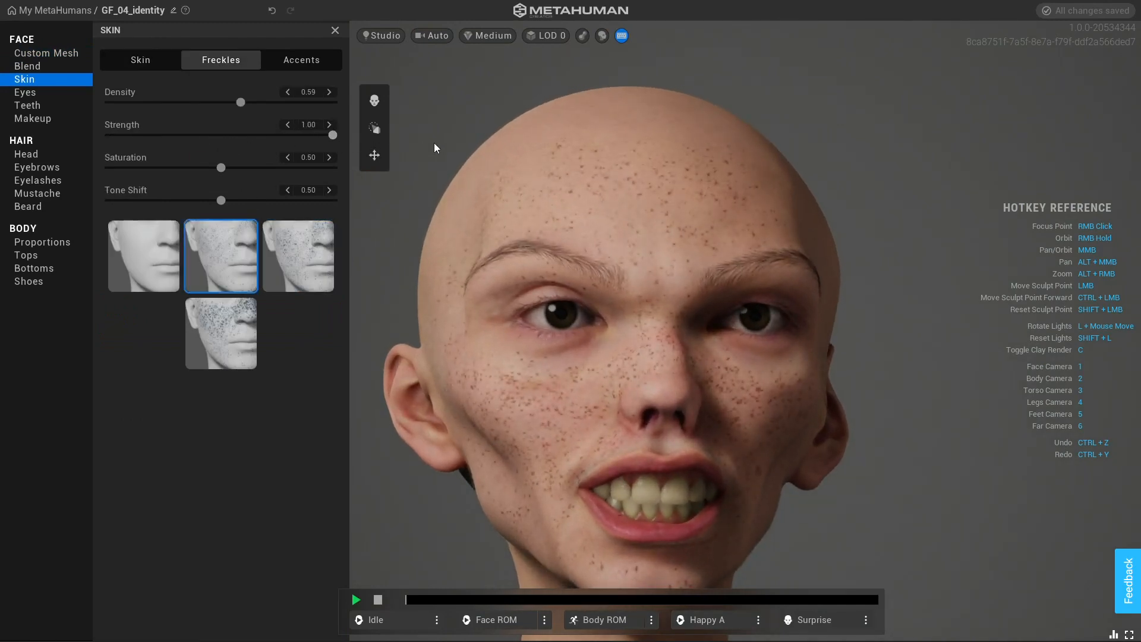
- Set the under-eye skin accents to redness -0.49, saturation 1.00 and lightness -1.00
click(312, 63)
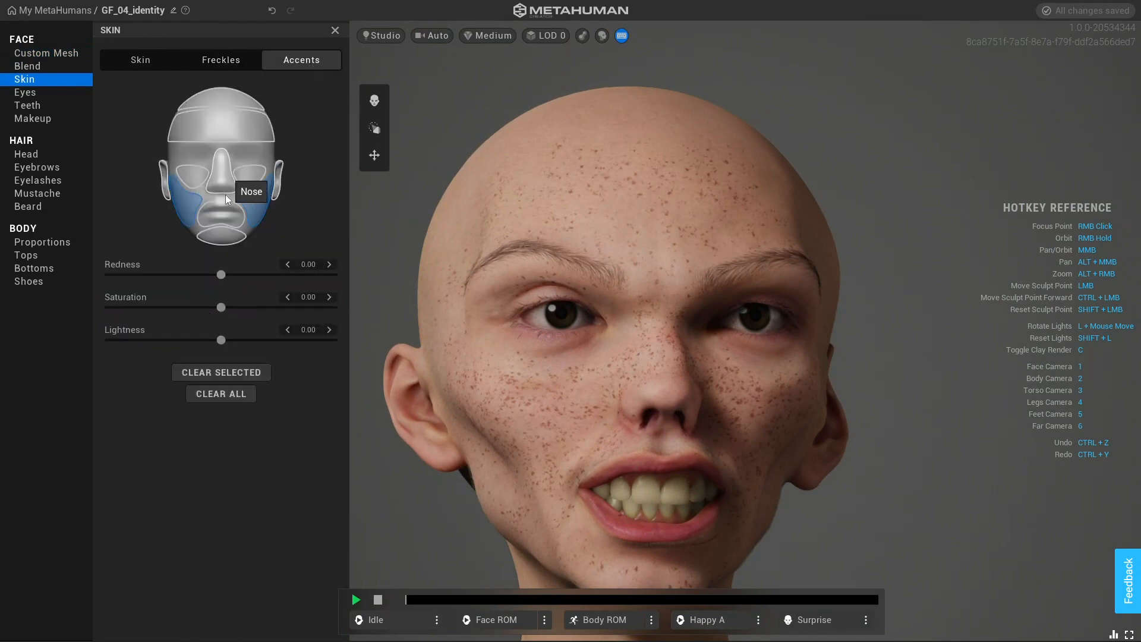
click(198, 179)
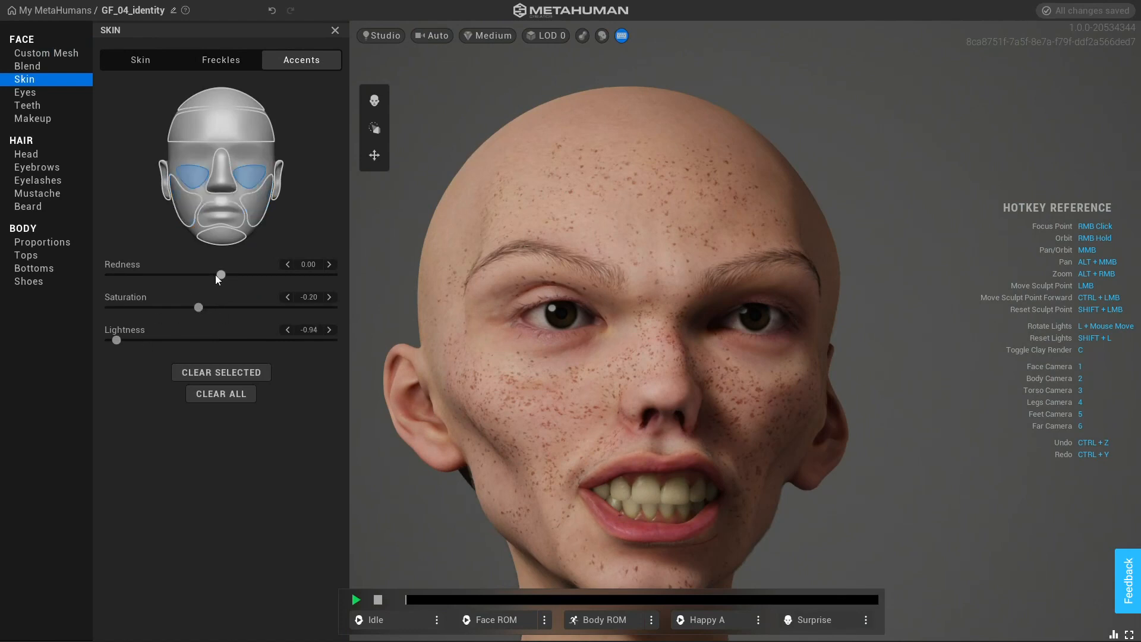
mouse_move(322, 276)
mouse_down()
mouse_move(355, 277)
mouse_move(195, 276)
mouse_move(309, 285)
mouse_up()
drag(208, 308, 339, 314)
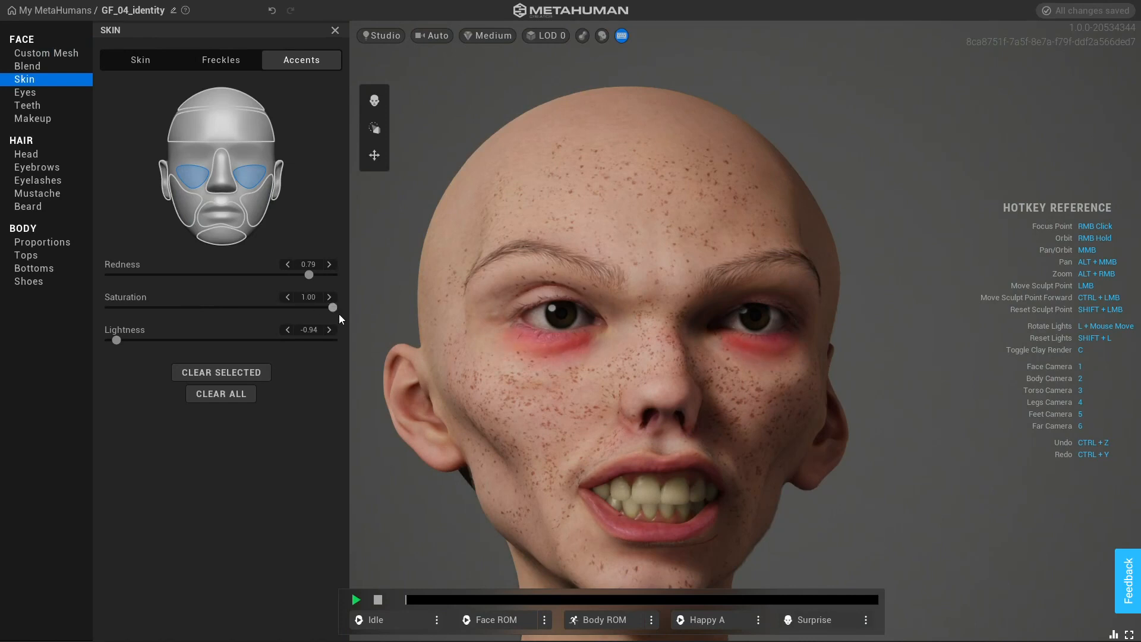
drag(246, 312, 263, 313)
drag(117, 339, 220, 340)
drag(331, 360, 26, 357)
drag(205, 275, 167, 275)
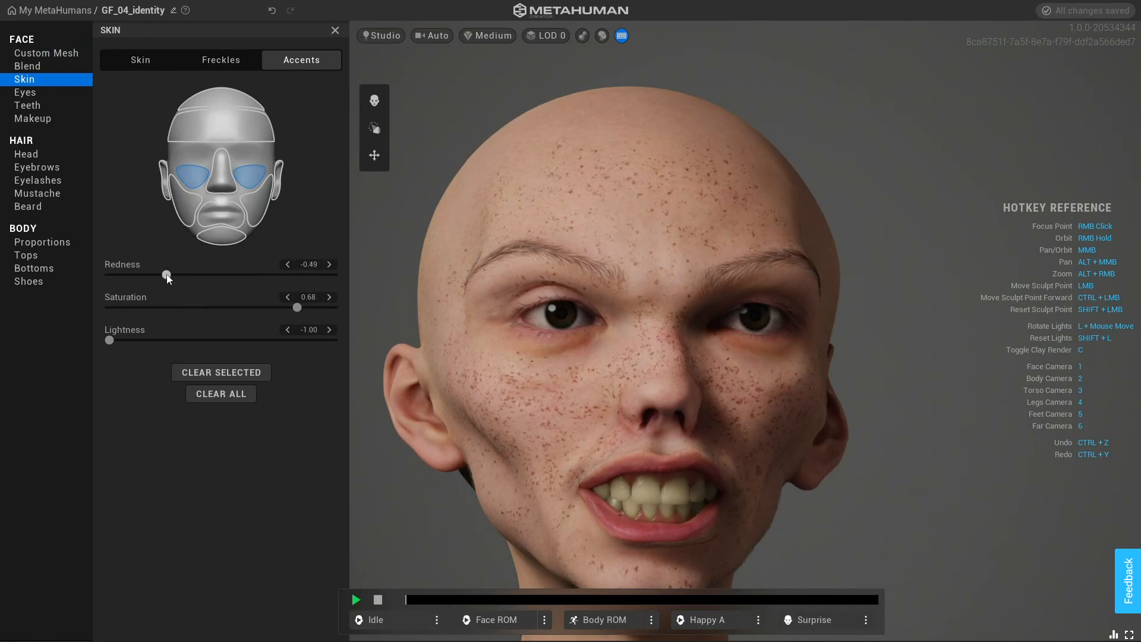
drag(309, 308, 376, 313)
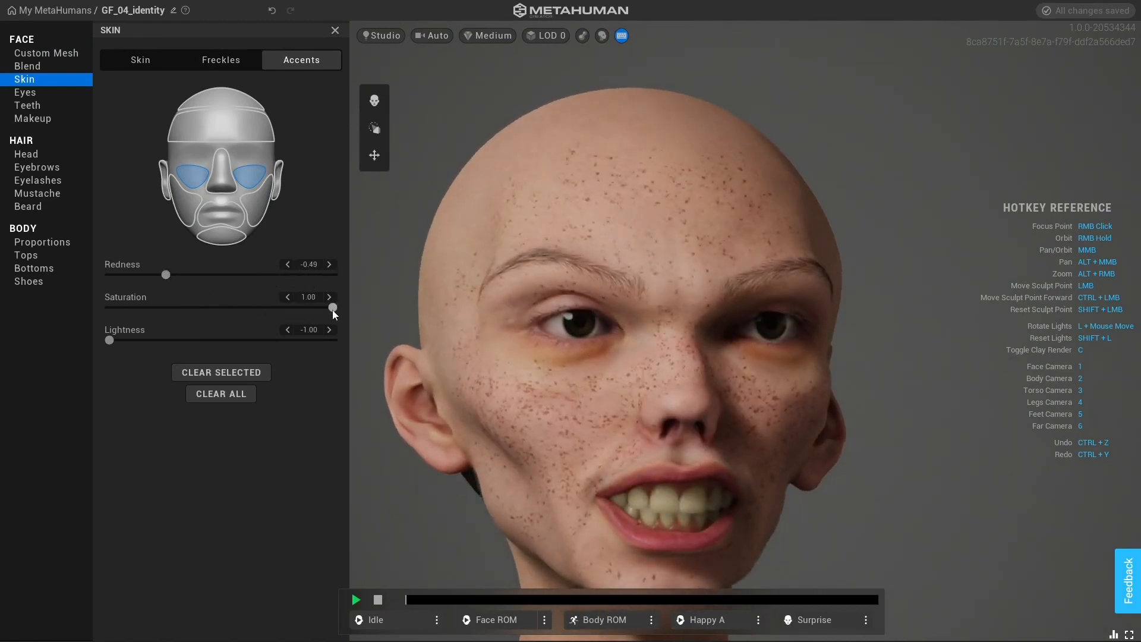
- Set the cheek skin accents to redness 1.00, saturation -0.01 and lightness 0.13
click(258, 199)
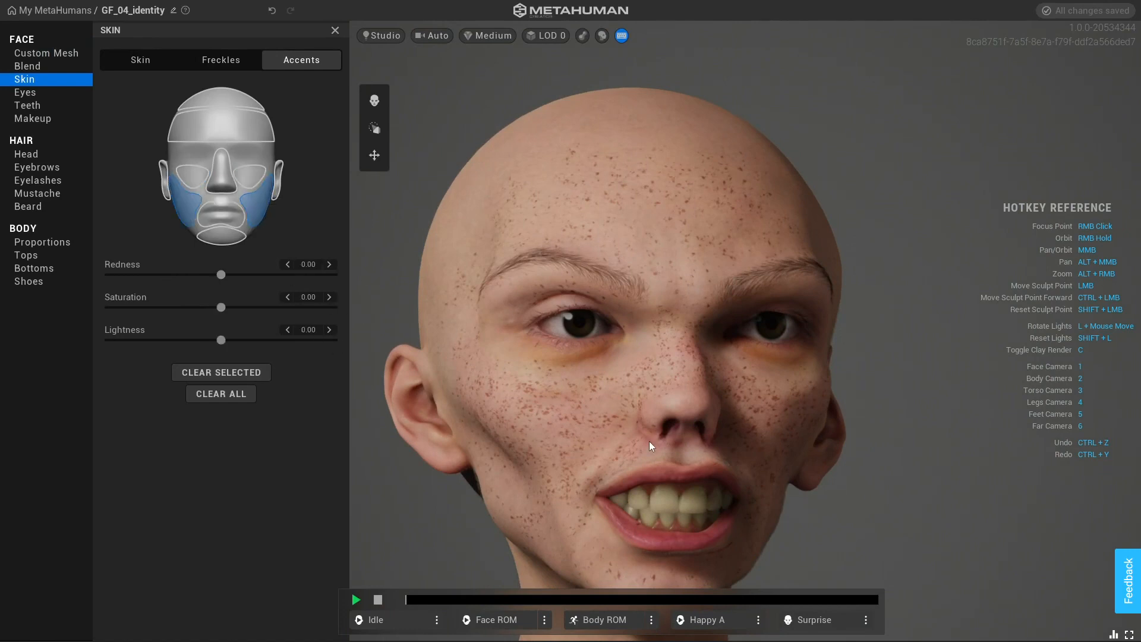
drag(221, 275, 236, 340)
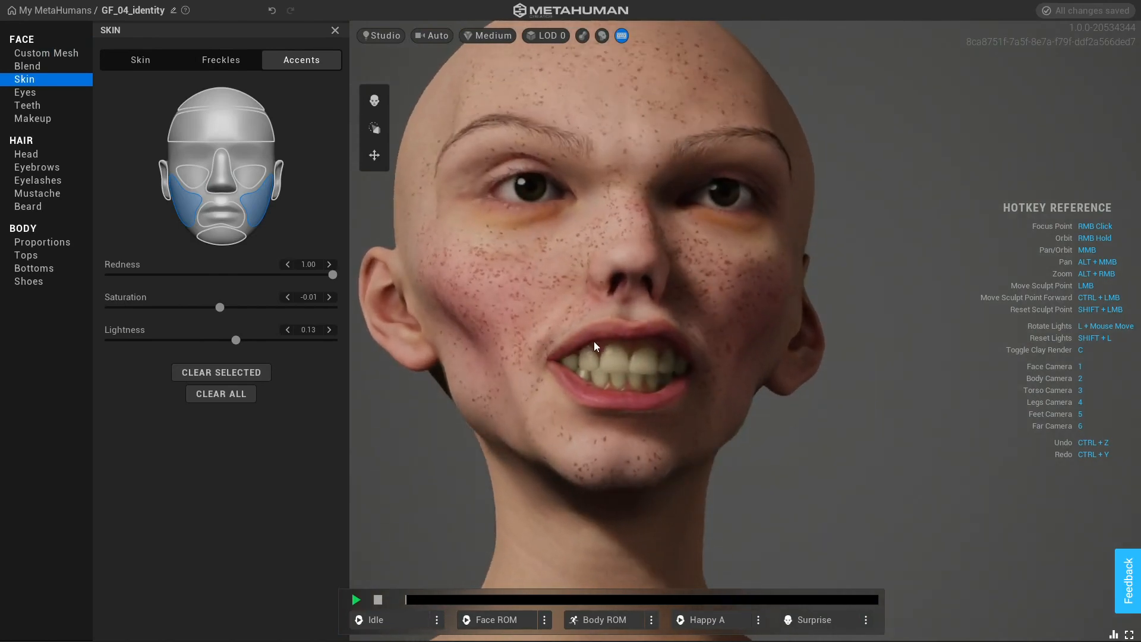
- Give the character grey eyes with eye Preset 012 and check them on the face
click(25, 94)
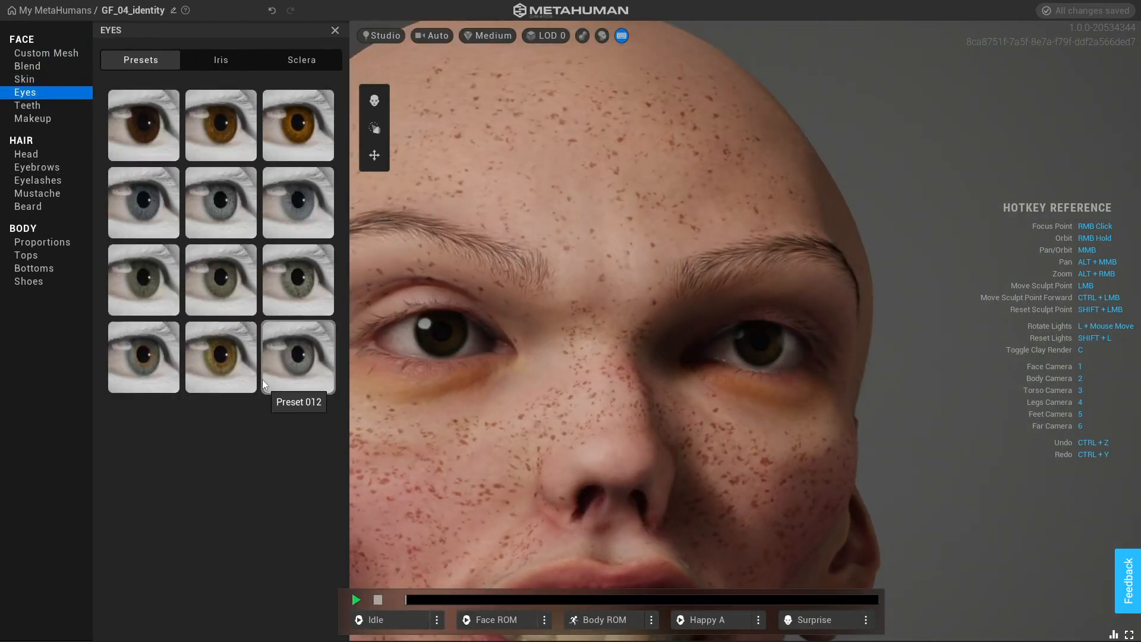
click(265, 380)
scroll(559, 415, down, 5)
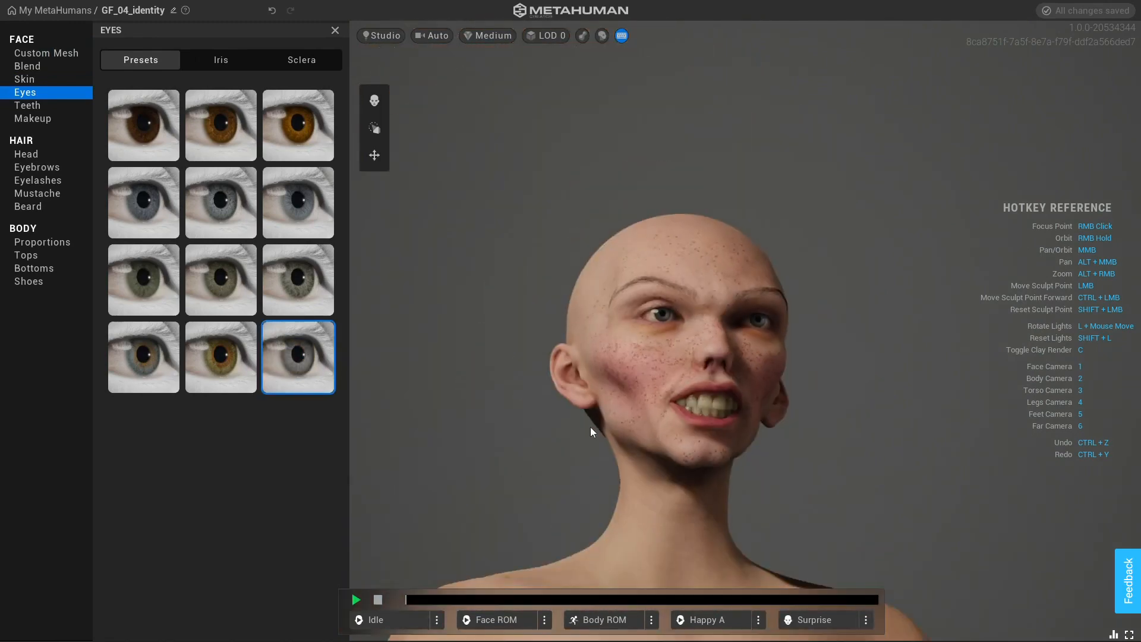
right_drag(570, 492, 629, 401)
scroll(710, 291, up, 5)
right_drag(710, 291, 608, 326)
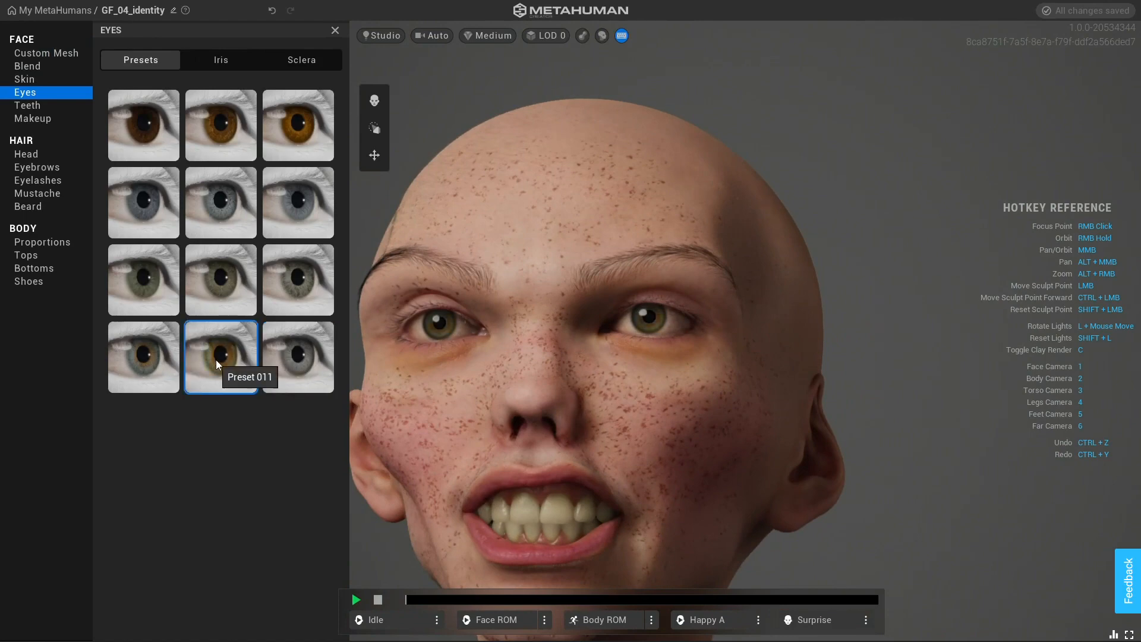
click(287, 362)
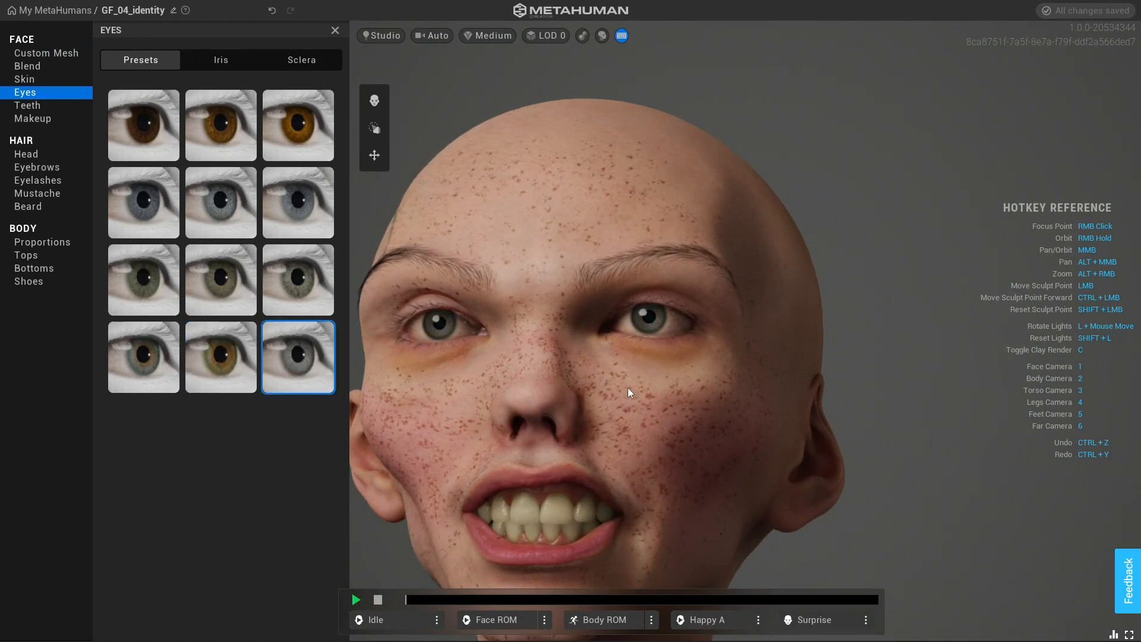
middle_drag(628, 388, 655, 368)
scroll(655, 368, down, 5)
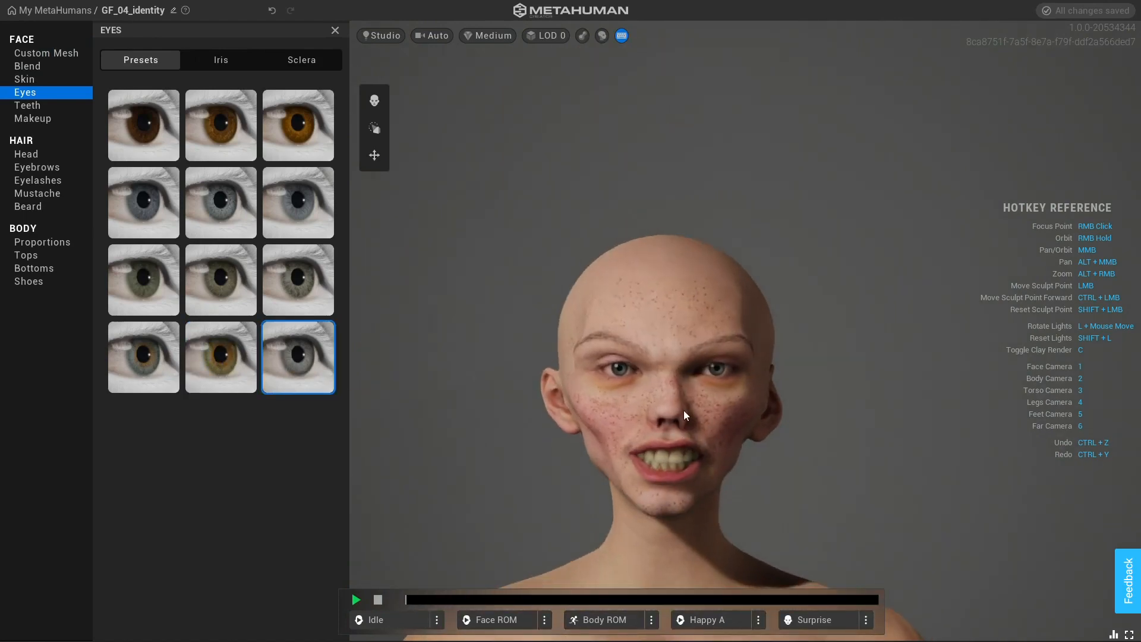
scroll(690, 412, up, 5)
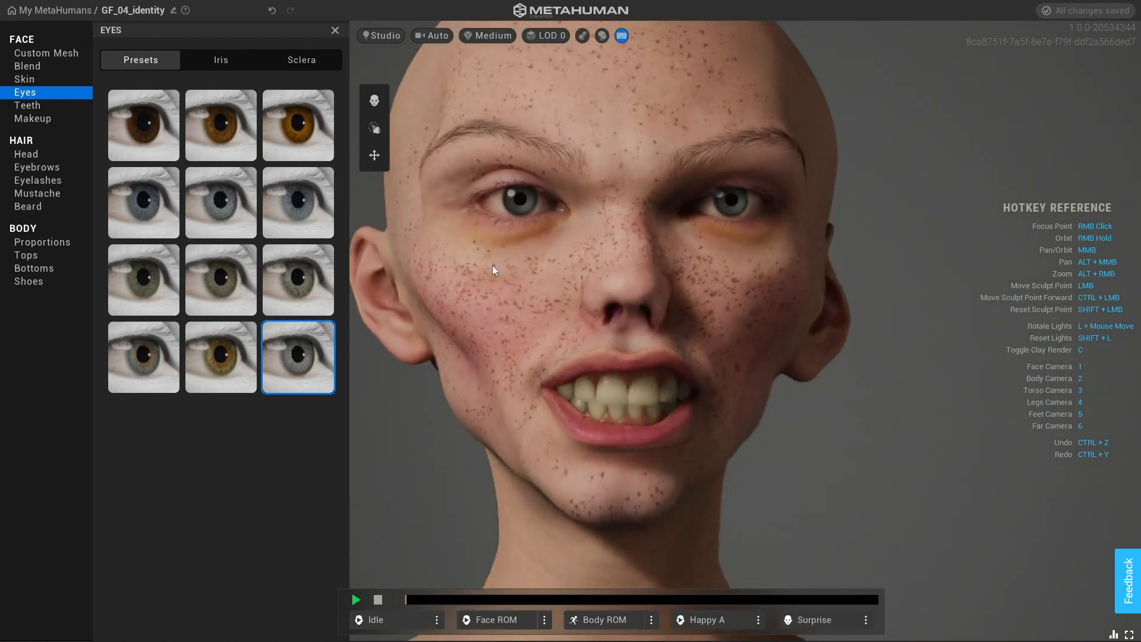
- Set both the tooth length and the tooth spacing to 1.00
click(36, 106)
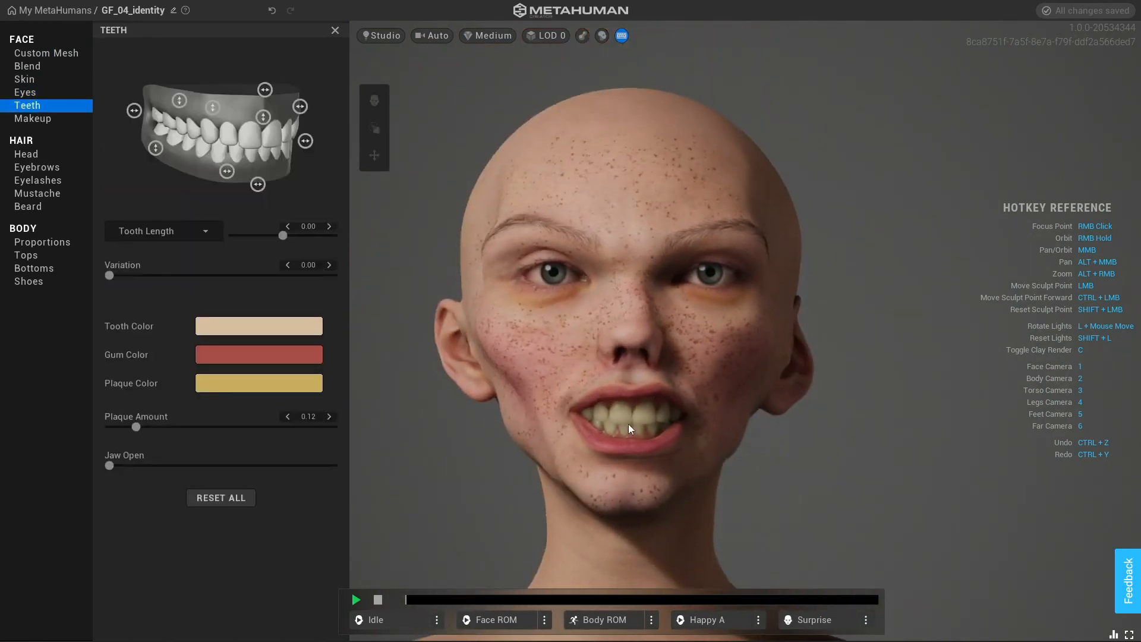
drag(309, 239, 461, 248)
drag(308, 241, 434, 249)
click(208, 231)
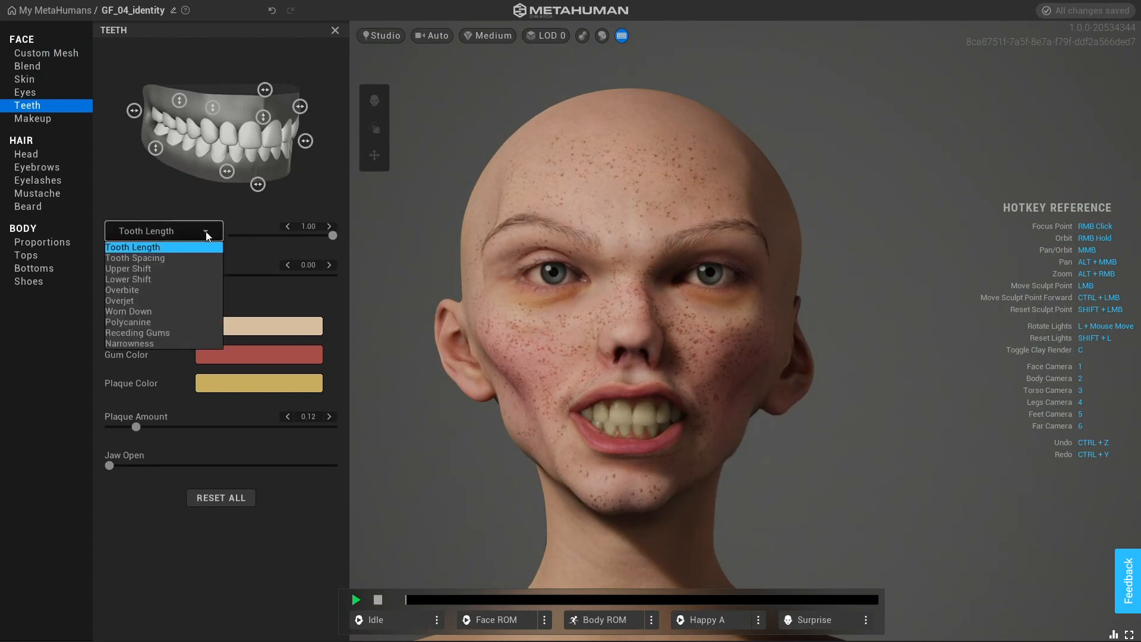
click(177, 258)
drag(336, 240, 449, 254)
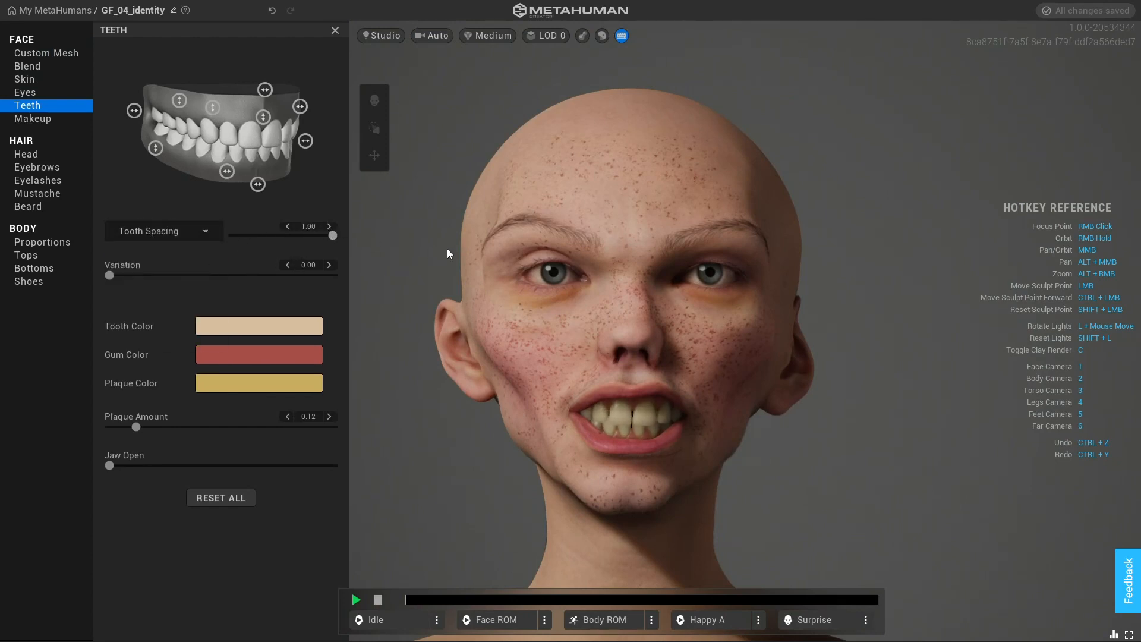
- Set the teeth's upper shift to 1.00 and lower shift to -1.00
click(216, 236)
click(178, 266)
drag(284, 237, 484, 262)
click(210, 235)
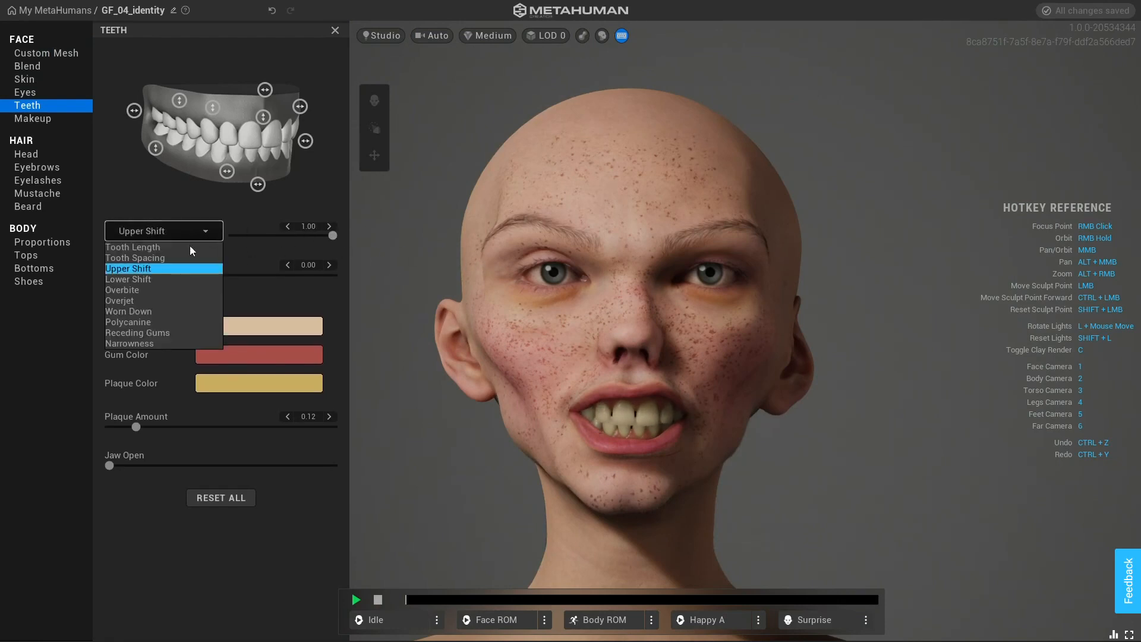
click(165, 276)
drag(289, 236, 48, 223)
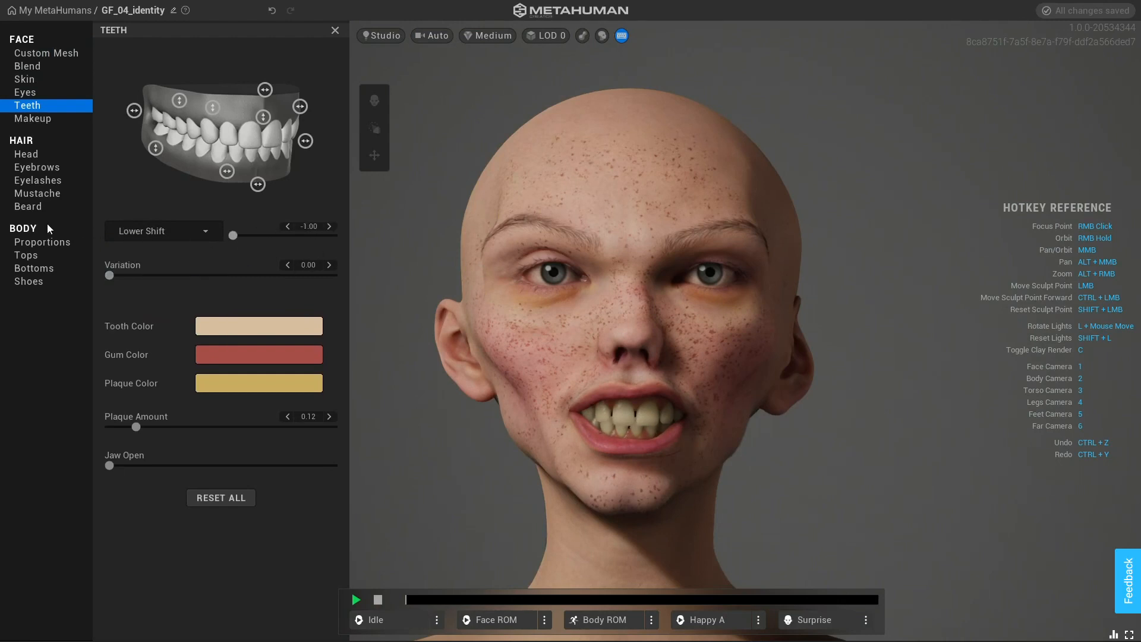
- Set the teeth's overbite to -1.00 and overjet to 1.00
click(141, 230)
click(137, 290)
right_drag(500, 312, 222, 220)
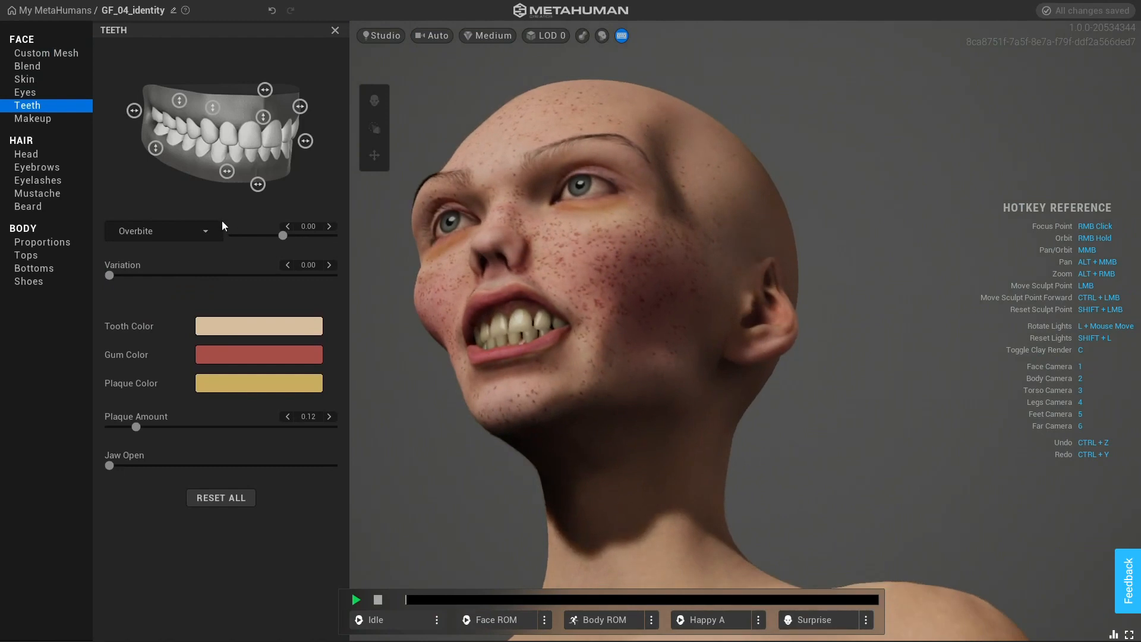
drag(301, 237, 180, 247)
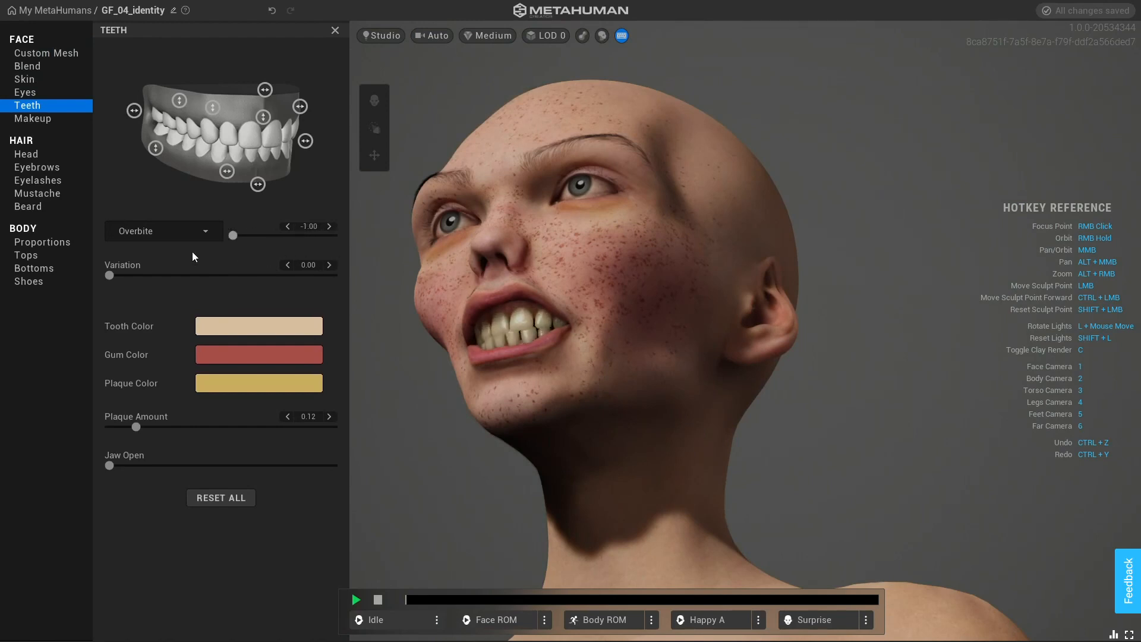
click(220, 234)
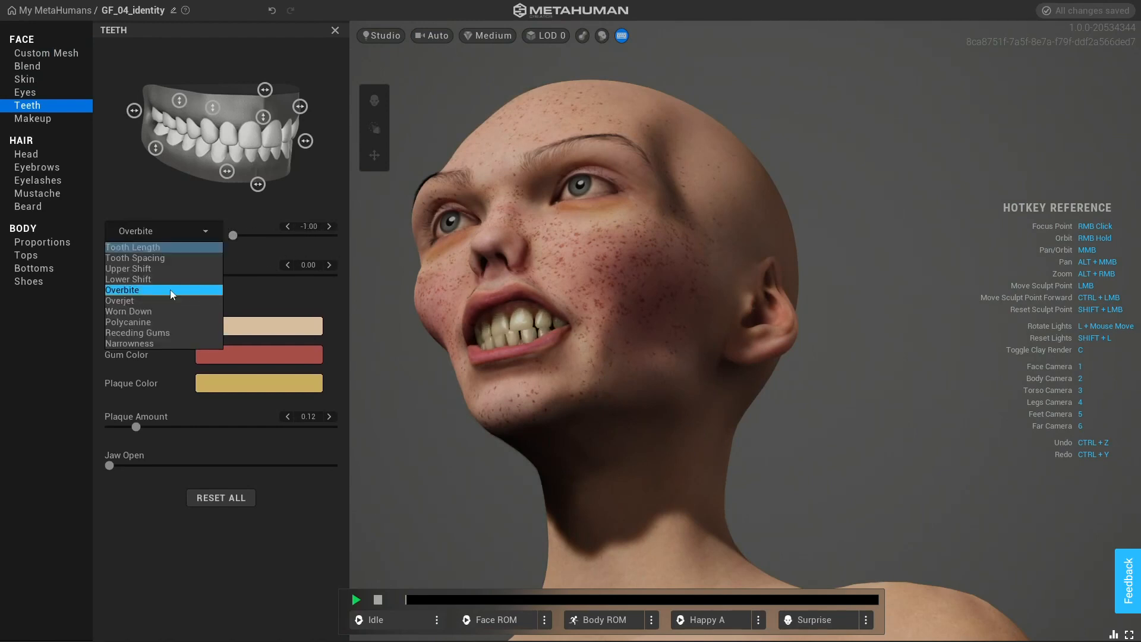
click(132, 297)
drag(233, 235, 464, 268)
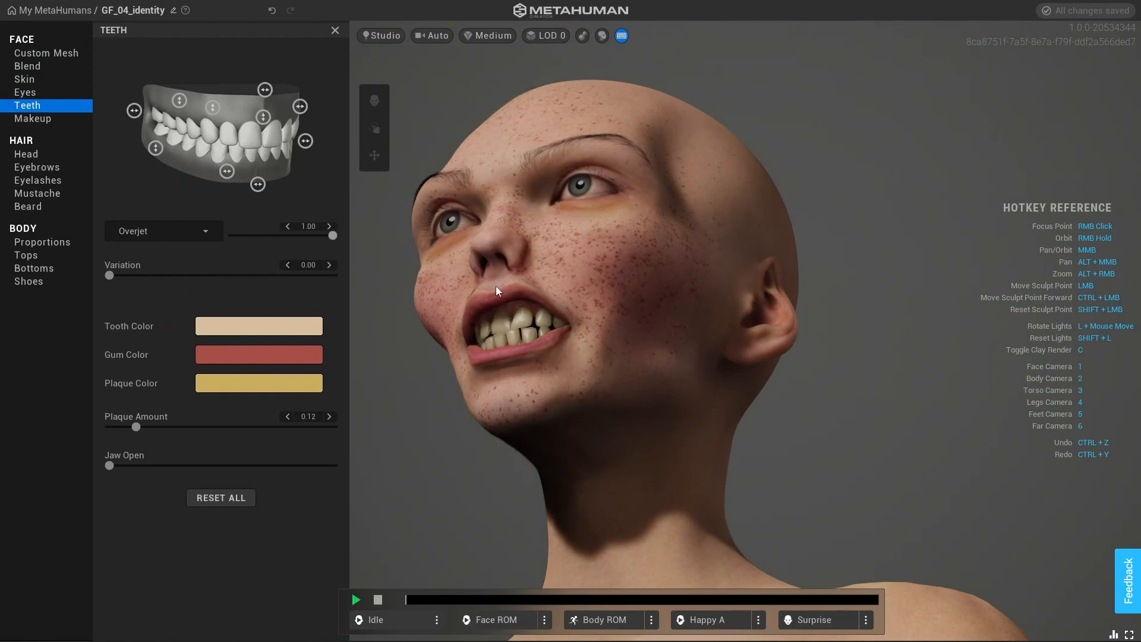
- Set the teeth's Worn Down amount to 1.00, leaving the variation at 0.00
click(191, 234)
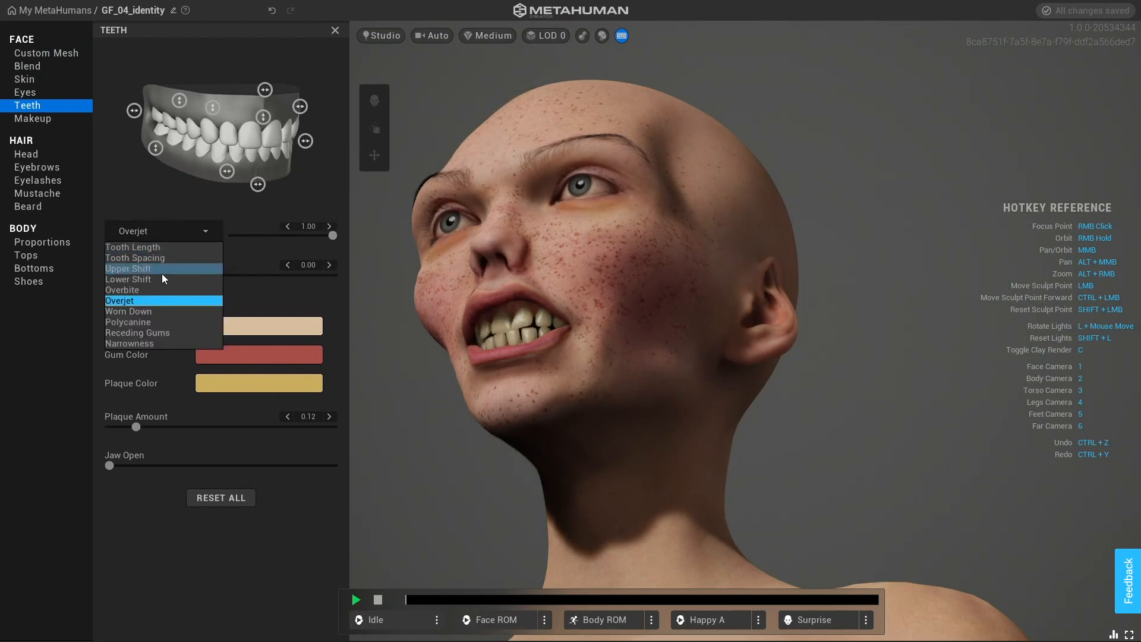
click(141, 312)
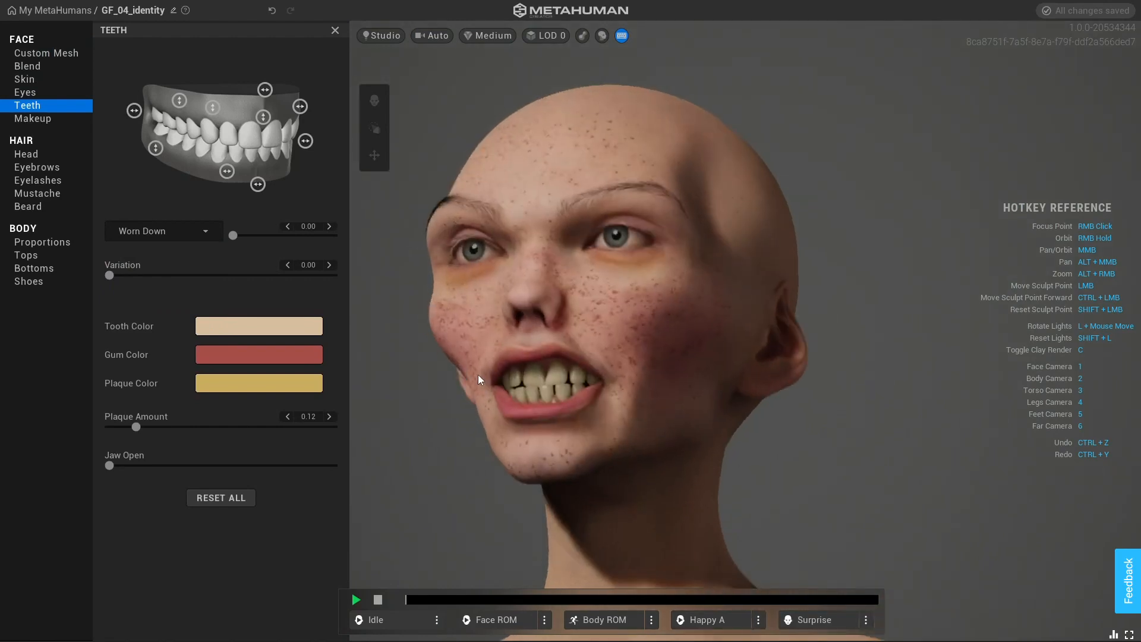
drag(109, 276, 244, 276)
click(111, 275)
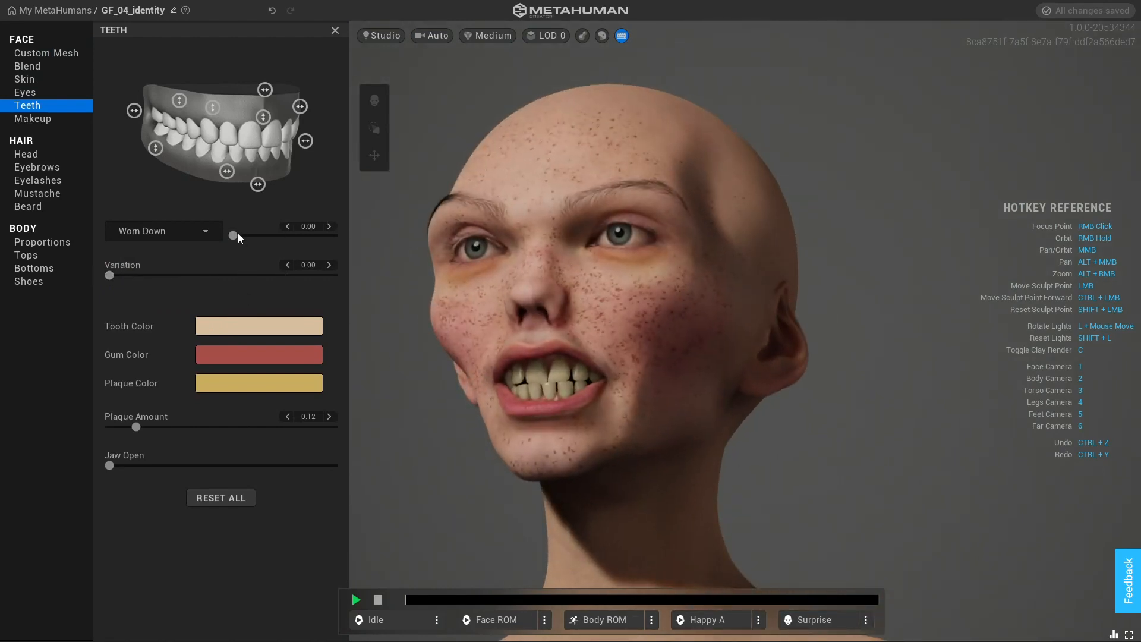
drag(258, 235, 424, 268)
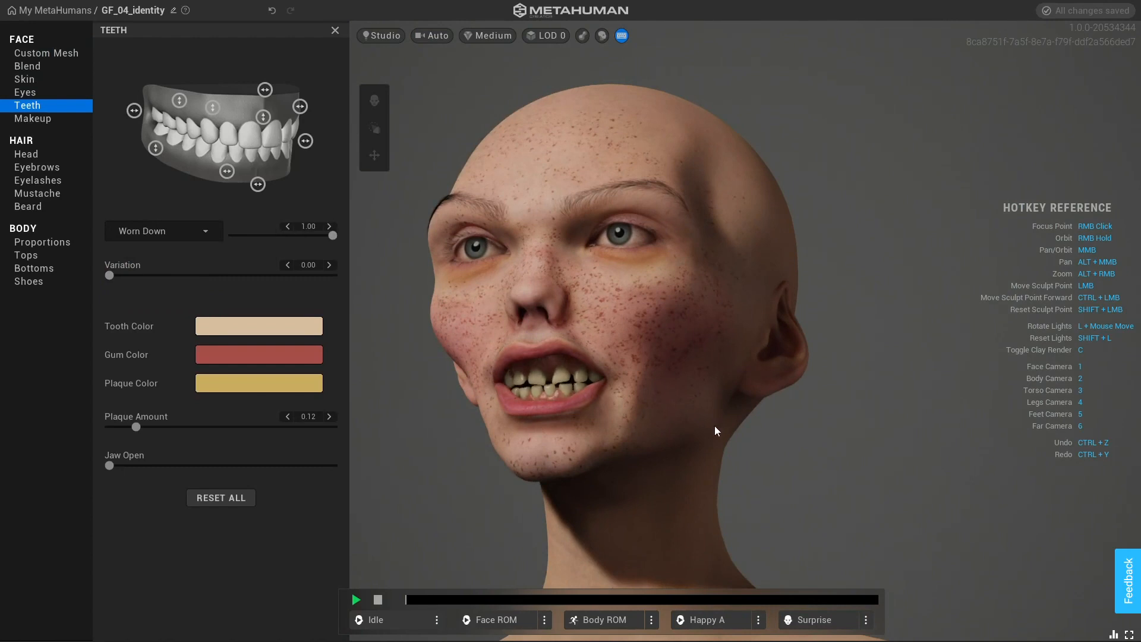
- Preview the teeth with the jaw opened, close it again, and set the tooth variation to 0.27
scroll(630, 434, up, 4)
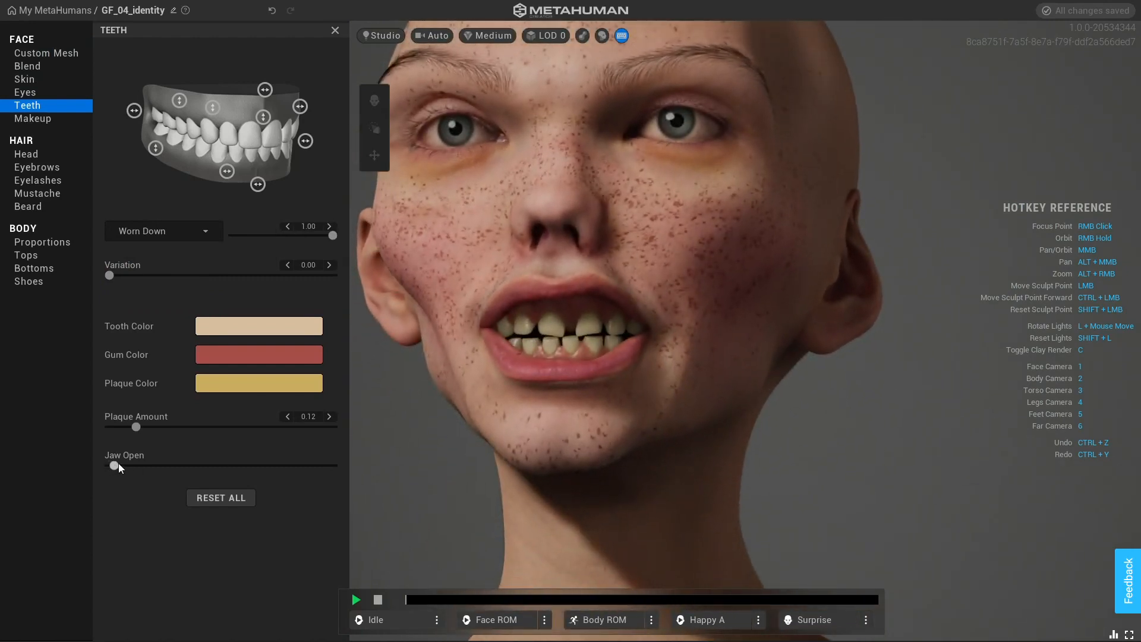
drag(119, 463, 246, 476)
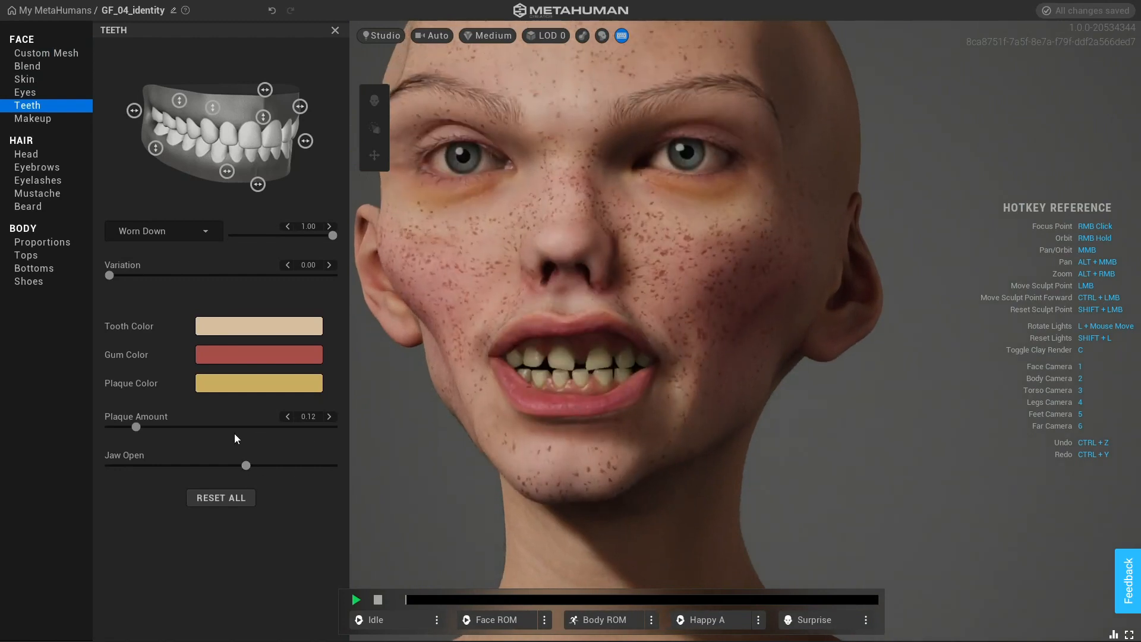
drag(161, 466, 80, 470)
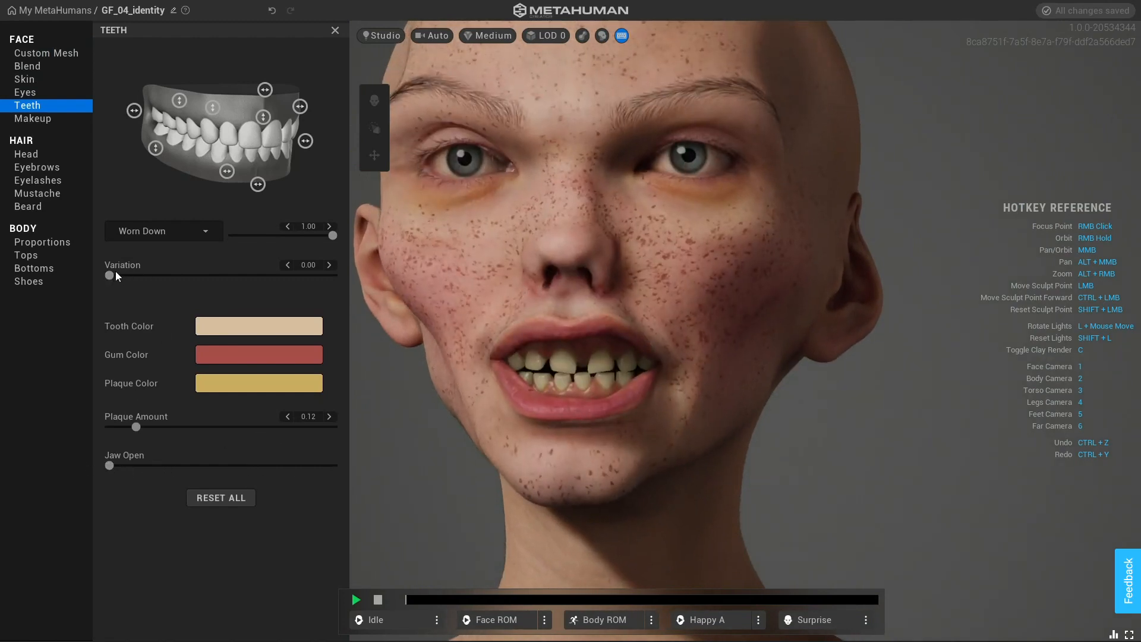
drag(118, 274, 170, 280)
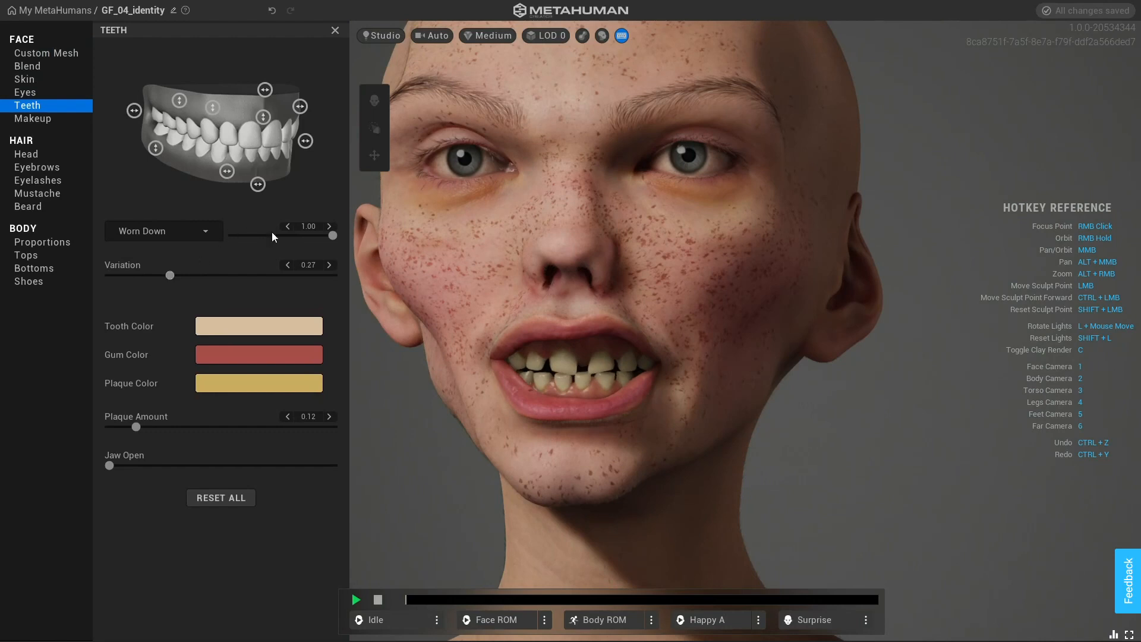
mouse_move(331, 236)
mouse_down()
mouse_move(301, 241)
mouse_move(333, 241)
mouse_up()
- Set both the Polycanine and the Receding Gums amounts of the teeth to 1.00
click(181, 235)
click(146, 322)
click(190, 231)
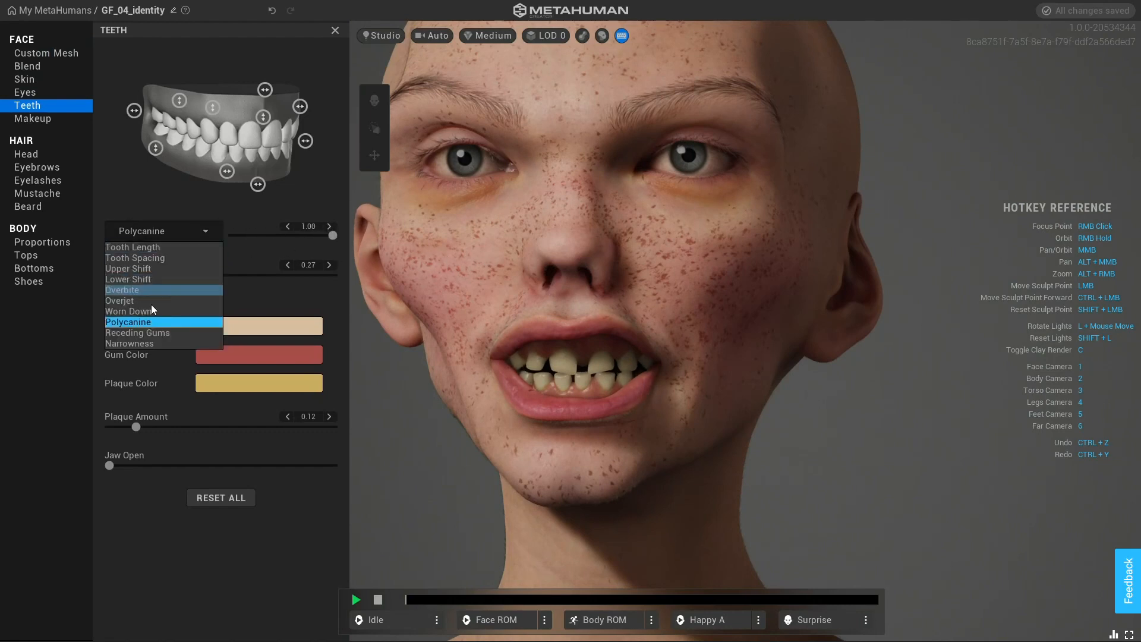
click(137, 332)
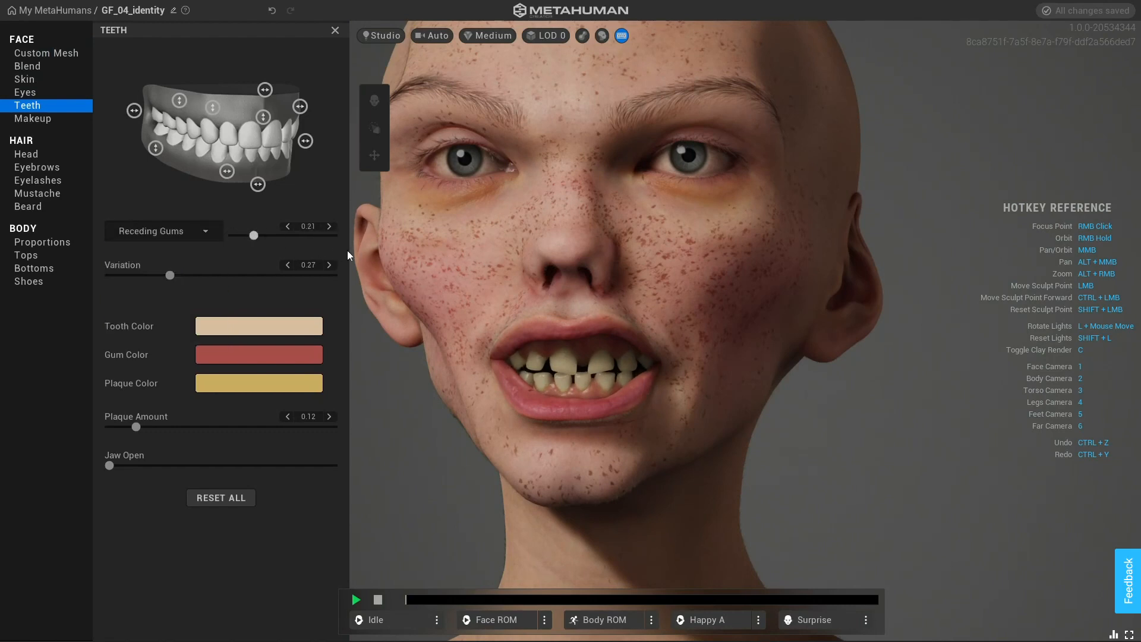
drag(347, 251, 516, 259)
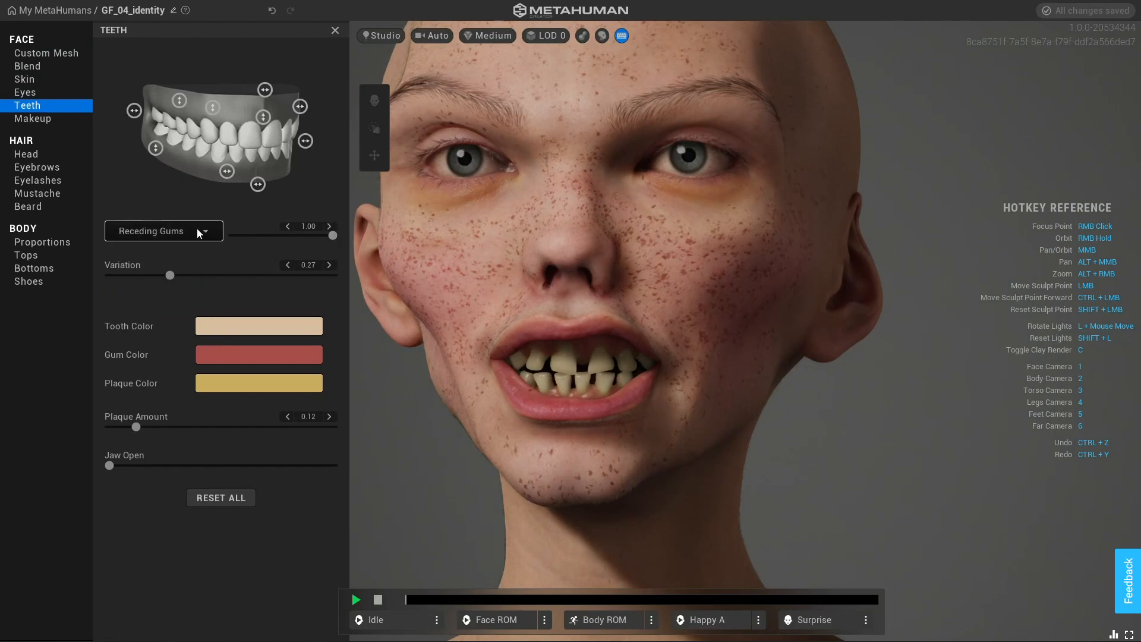
- Set the teeth's Narrowness to 1.00 and check the result on the face
click(167, 232)
click(134, 345)
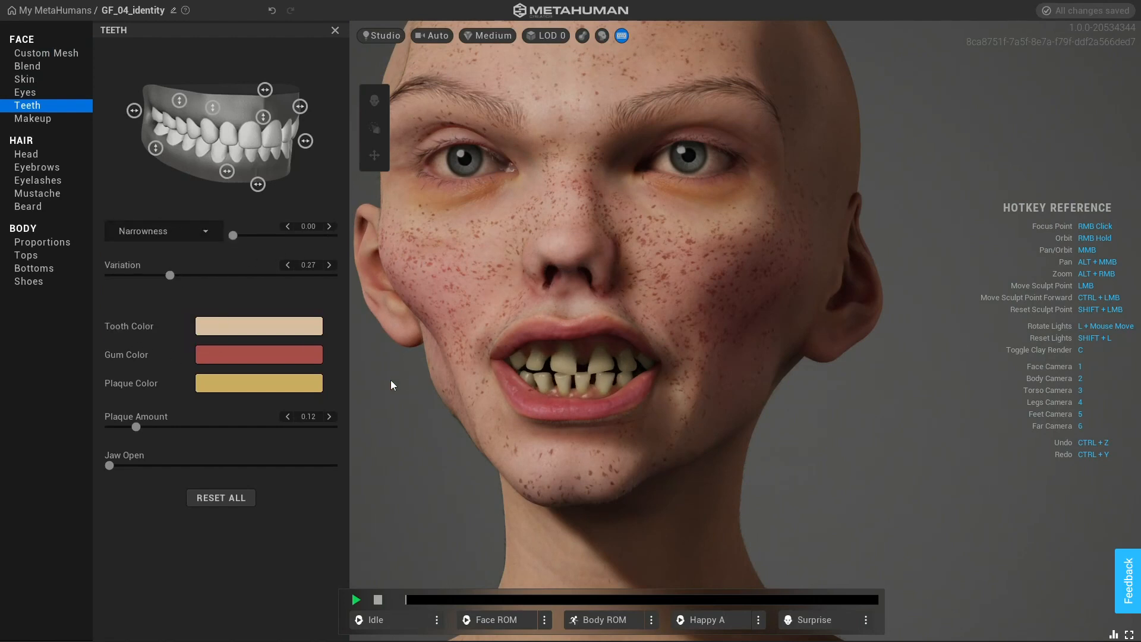
drag(233, 235, 467, 252)
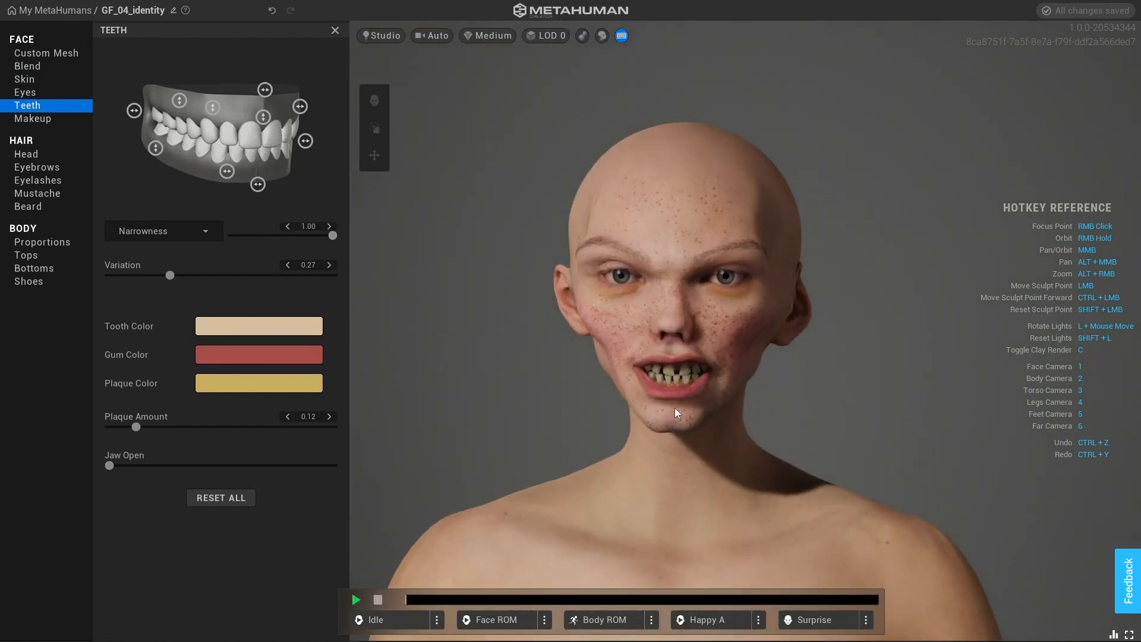
- Give the teeth a dark yellowish color with U 1.00 and V 0.84
click(279, 327)
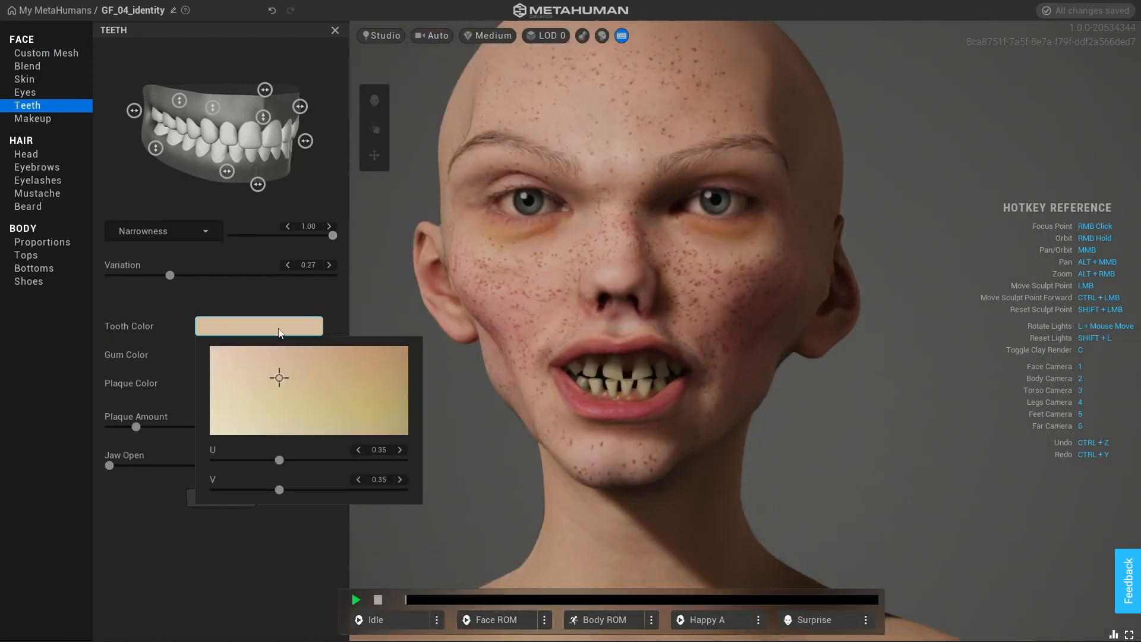
click(312, 390)
drag(340, 398, 440, 423)
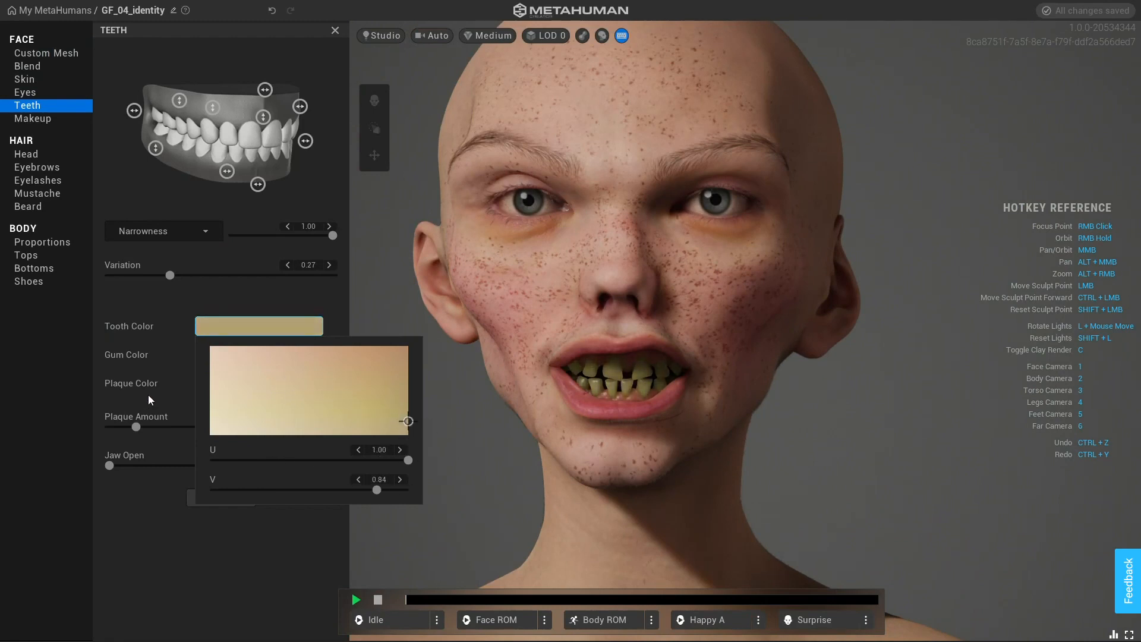
- Change the gum color to a darker purplish red and check the teeth from several angles with the jaw partly open
click(141, 359)
click(278, 358)
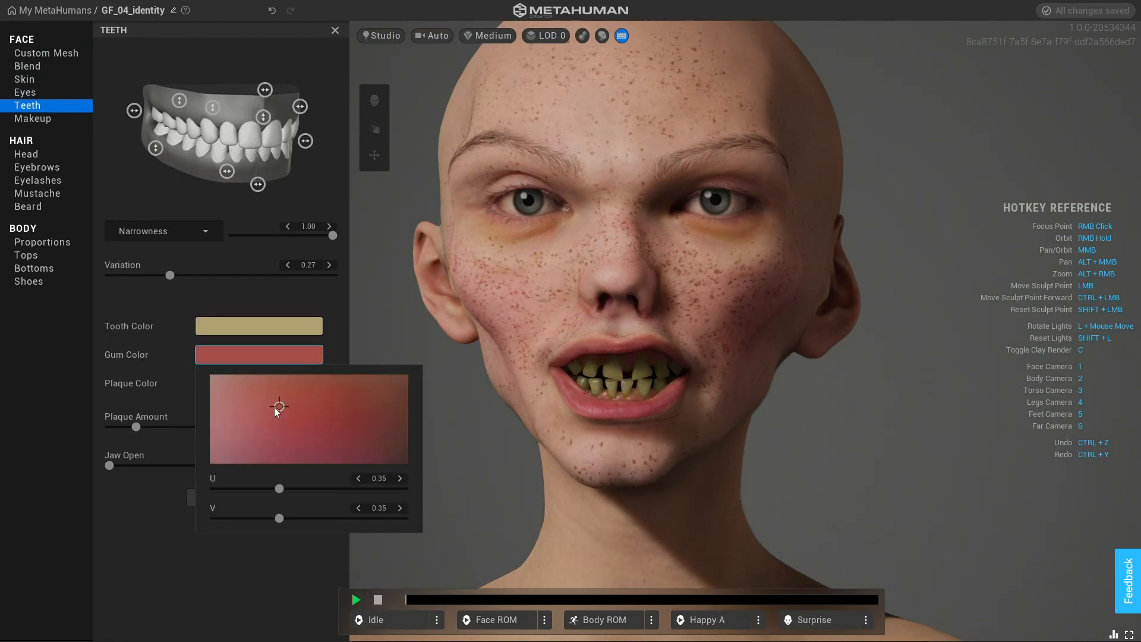
drag(274, 408, 299, 465)
click(319, 461)
right_drag(596, 407, 596, 384)
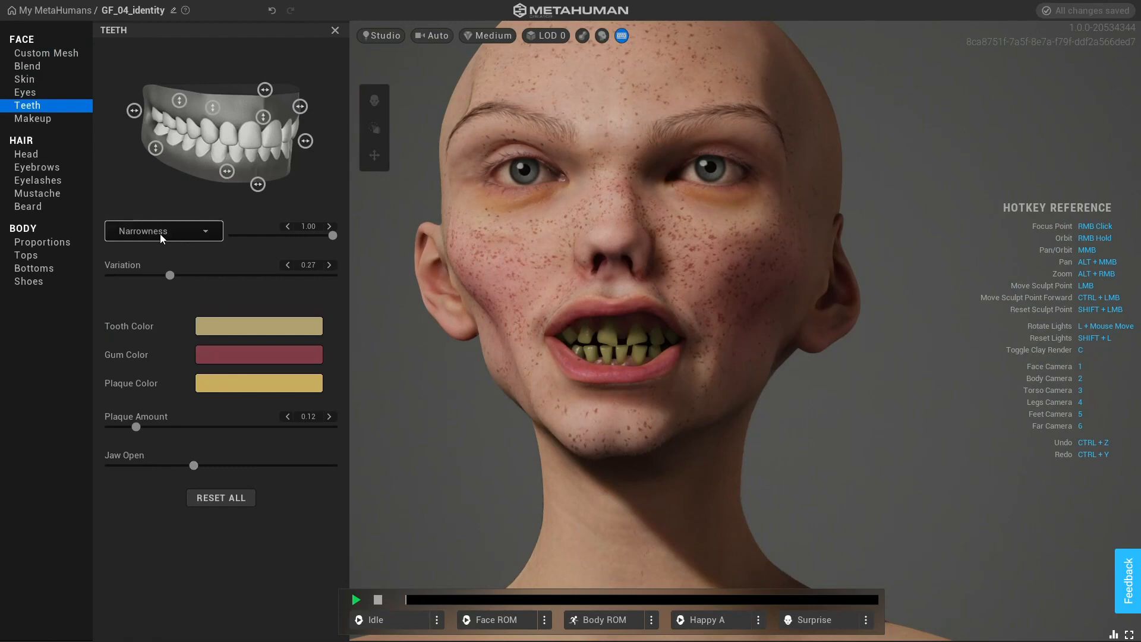
right_drag(587, 428, 607, 401)
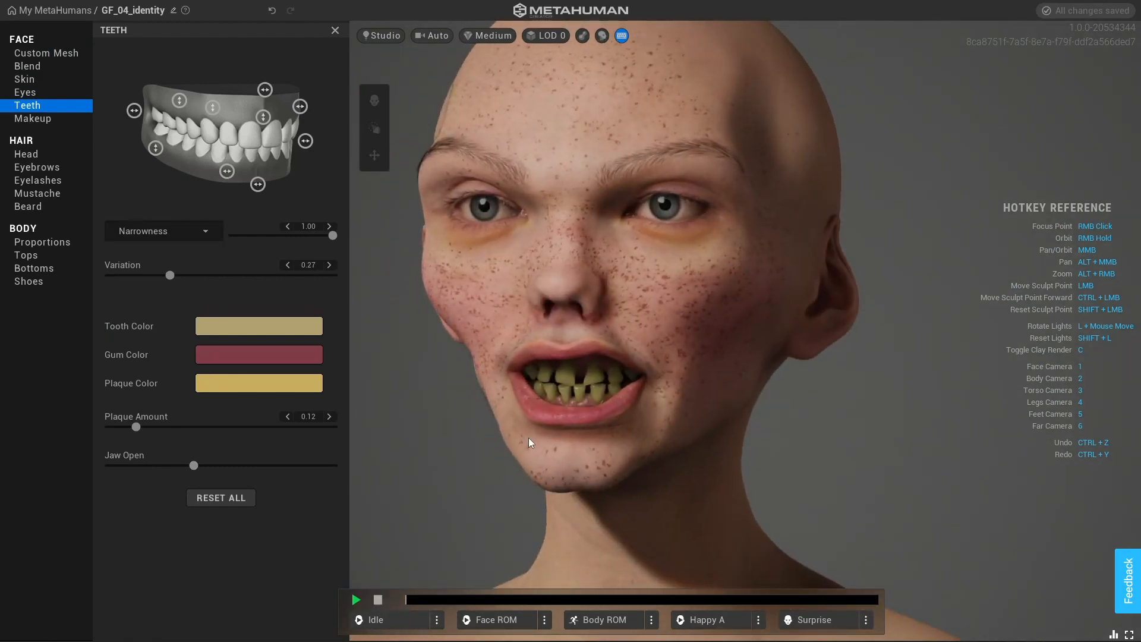
right_drag(529, 438, 588, 449)
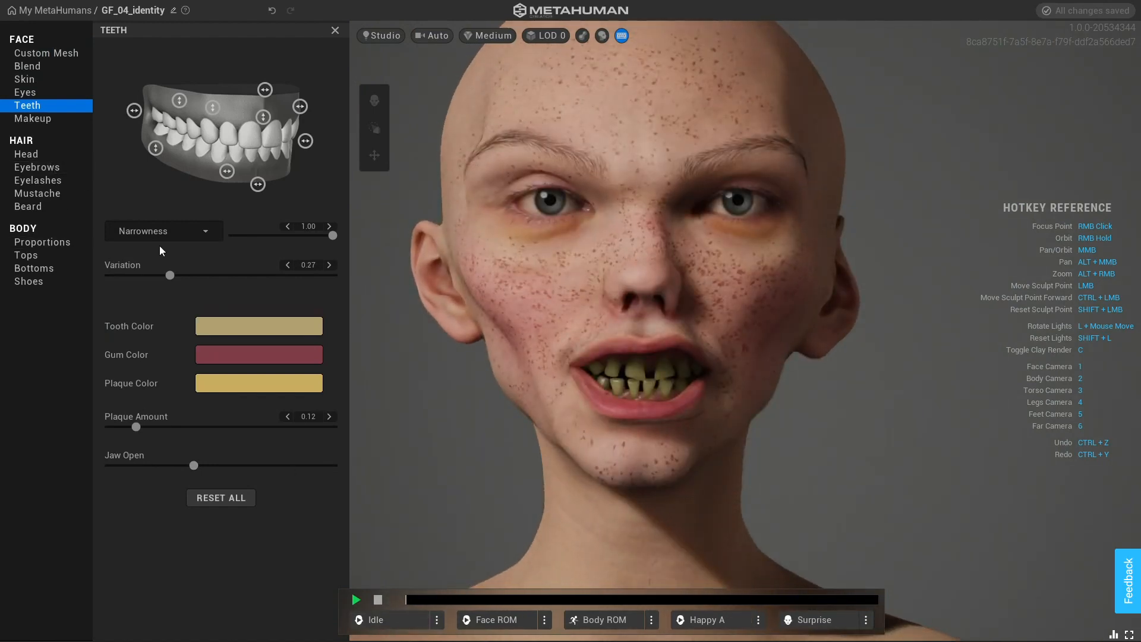
click(165, 232)
click(174, 231)
- Apply the Cupid lip makeup preset and try it at a transparency of 0.24
click(48, 119)
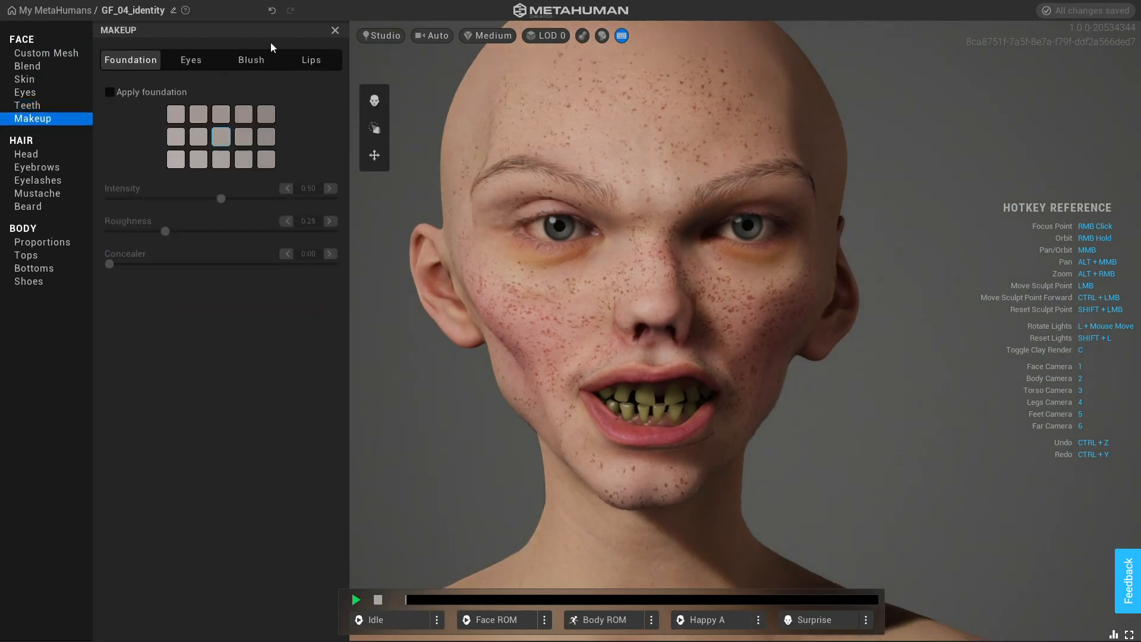
click(237, 63)
click(307, 61)
click(239, 204)
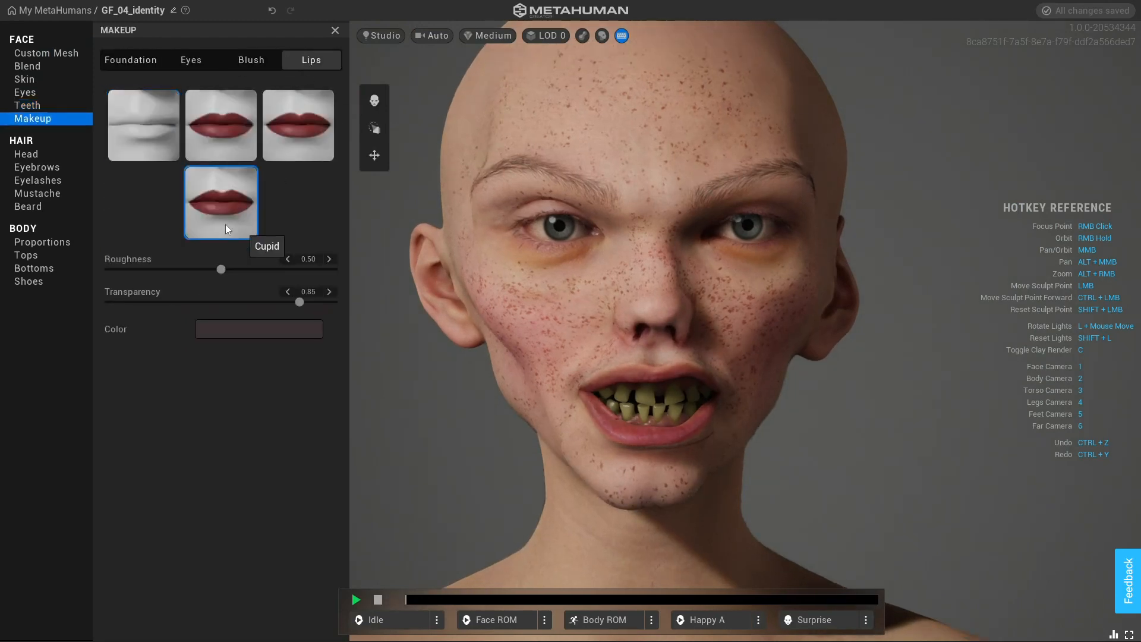
drag(298, 306, 165, 302)
right_drag(643, 432, 614, 374)
scroll(657, 375, up, 5)
scroll(648, 386, down, 3)
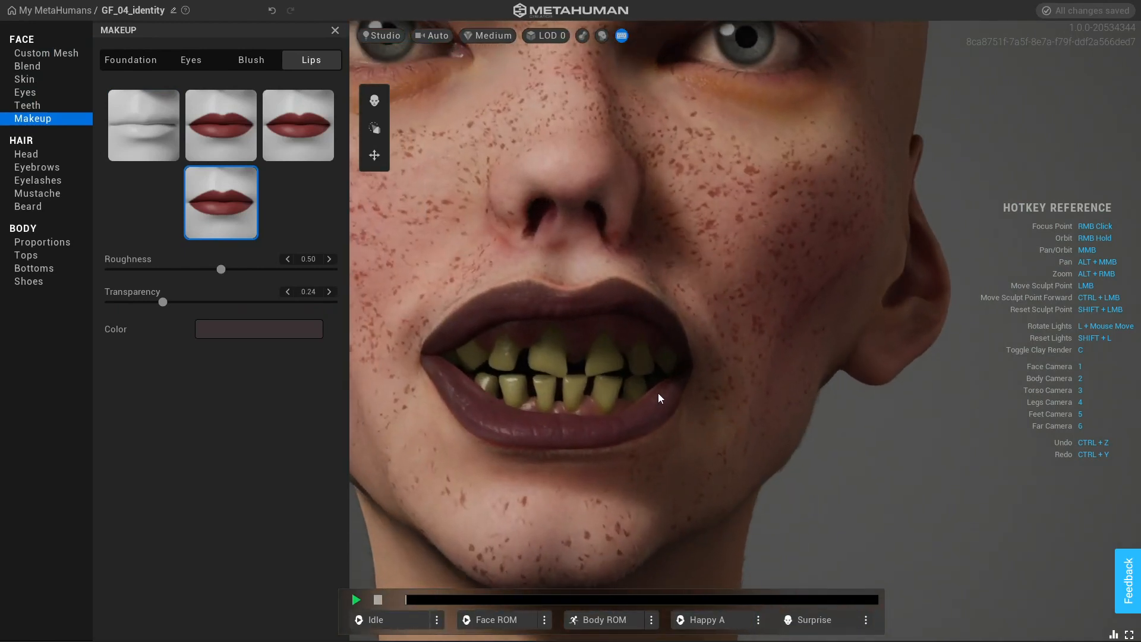
- Set the lip makeup's transparency to 1.00
drag(161, 302, 398, 326)
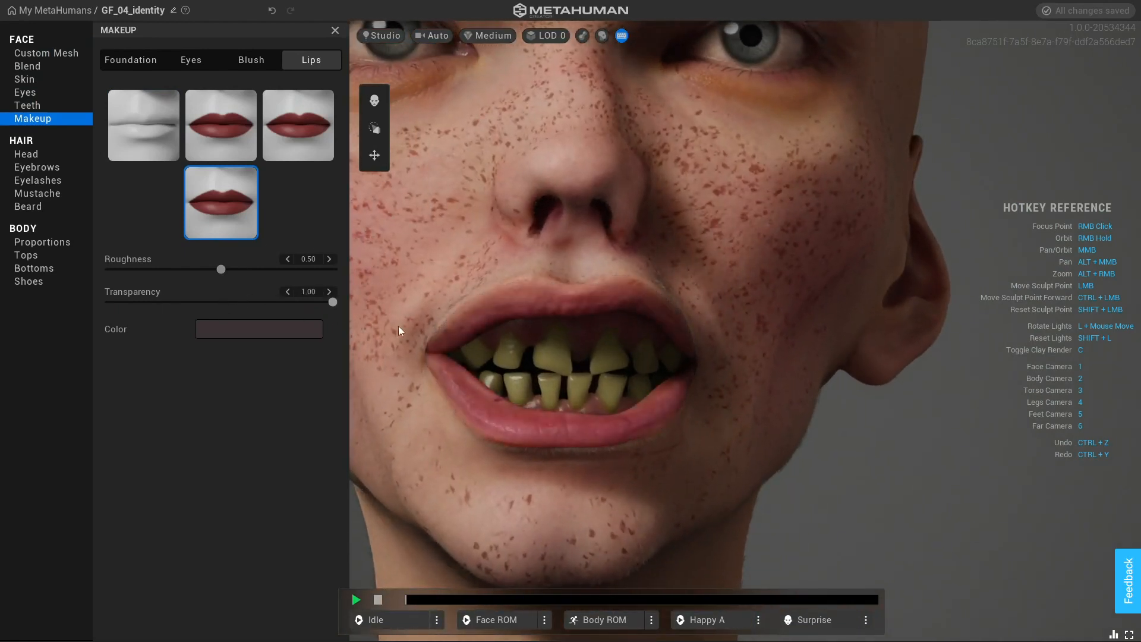
scroll(697, 427, down, 2)
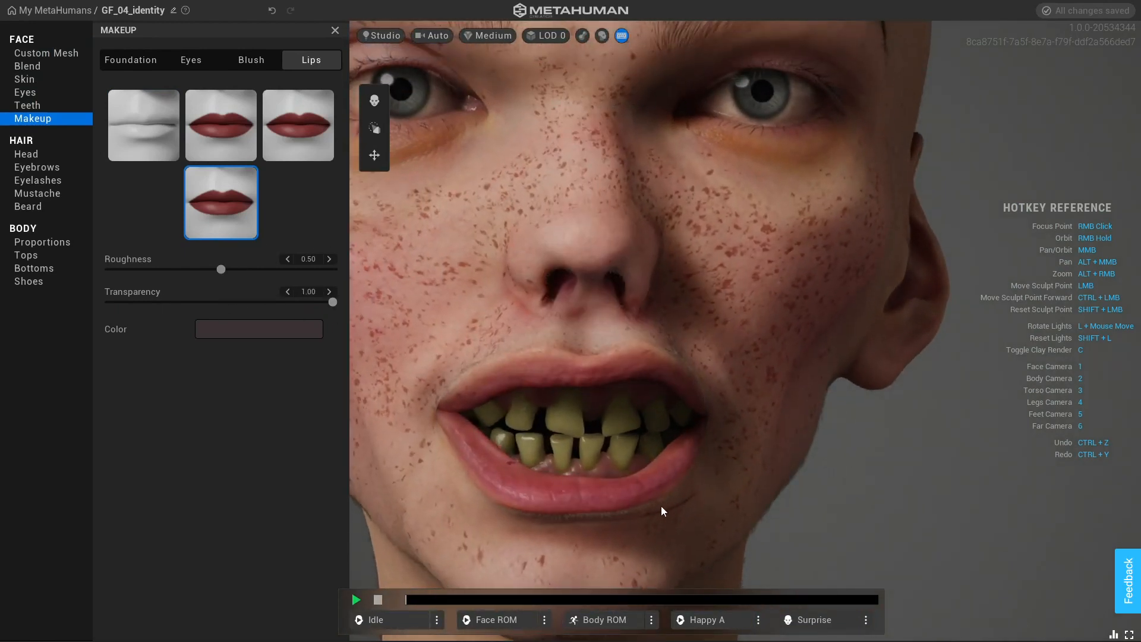
drag(145, 302, 348, 310)
- Apply the third eye makeup preset in black with transparency 0.47 and metalness 1.00, and check it on the face
click(191, 60)
click(297, 128)
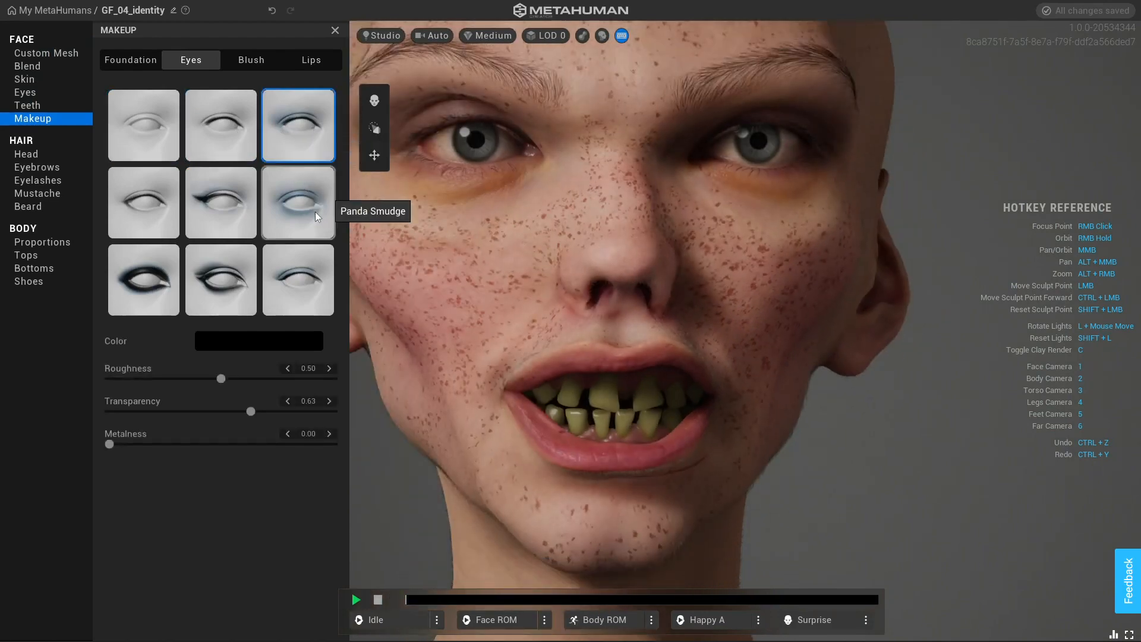
right_drag(702, 241, 818, 278)
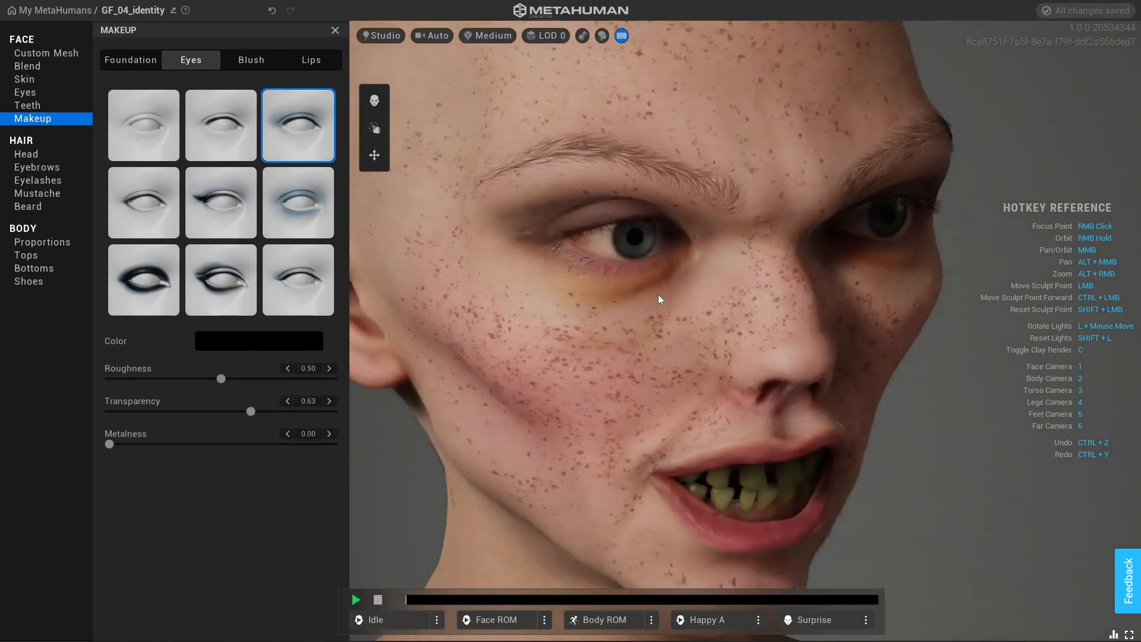
drag(258, 411, 283, 411)
click(184, 411)
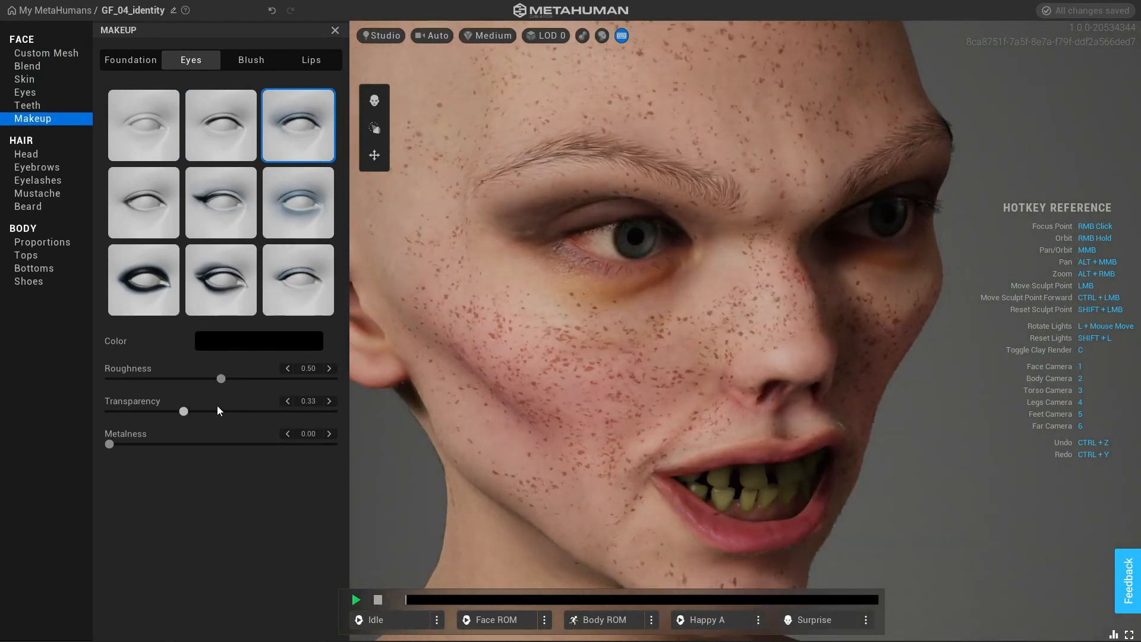
drag(124, 446, 362, 455)
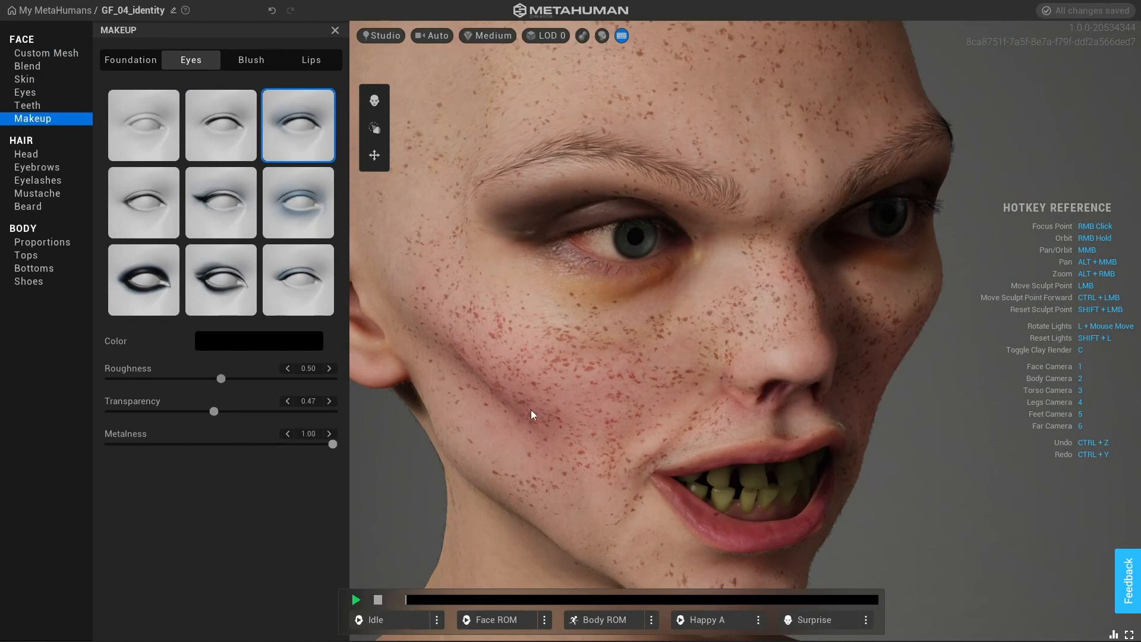
middle_drag(531, 409, 558, 300)
scroll(558, 300, down, 5)
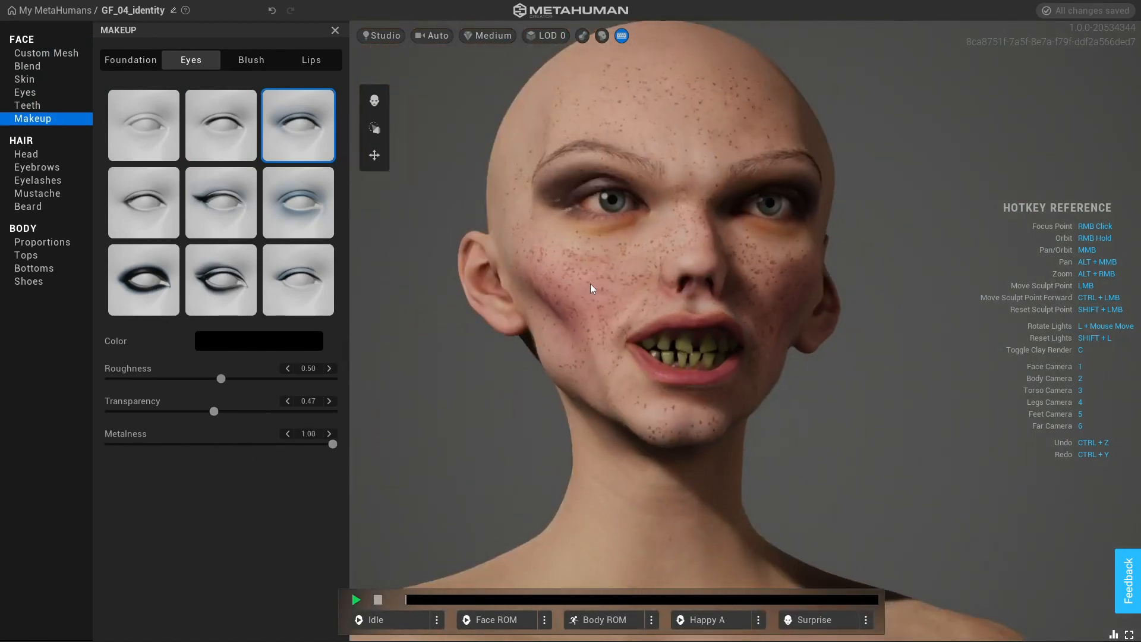
- Lower the metalness of the eye makeup to about 0.69
scroll(583, 270, up, 4)
drag(331, 446, 256, 446)
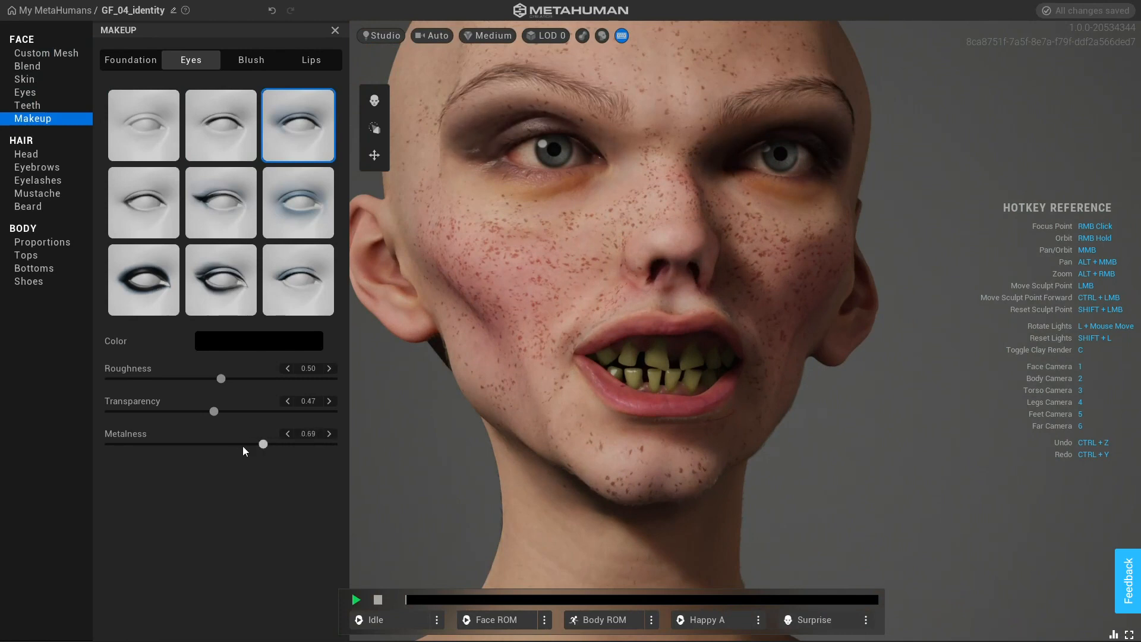
click(29, 155)
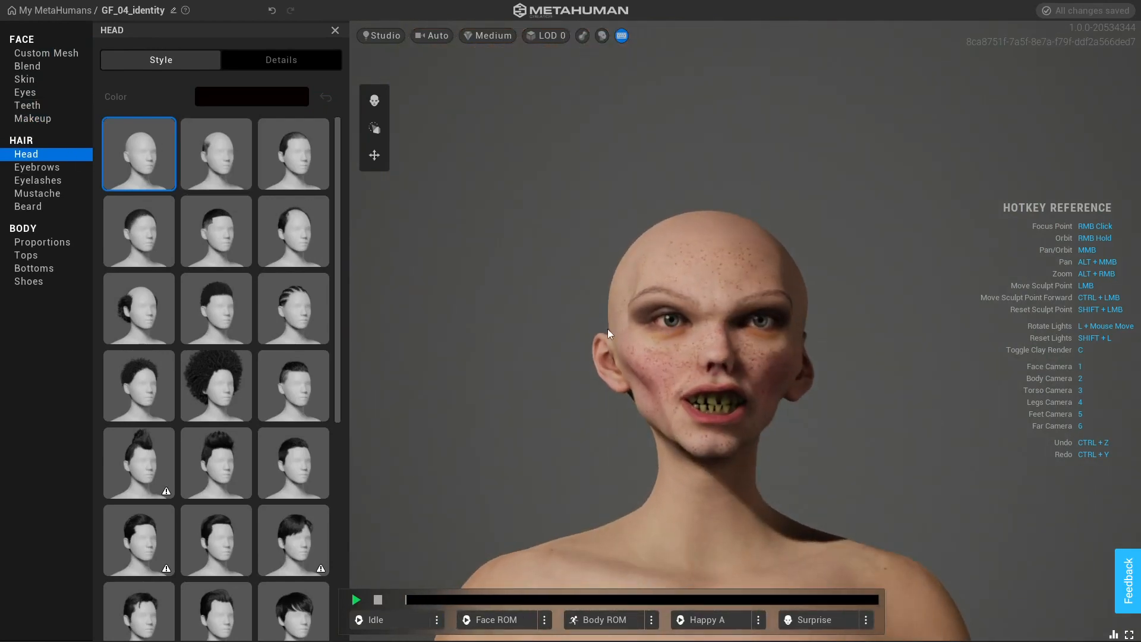
- Readjust the jaw opening and the tooth variation in the teeth settings
click(25, 94)
click(25, 106)
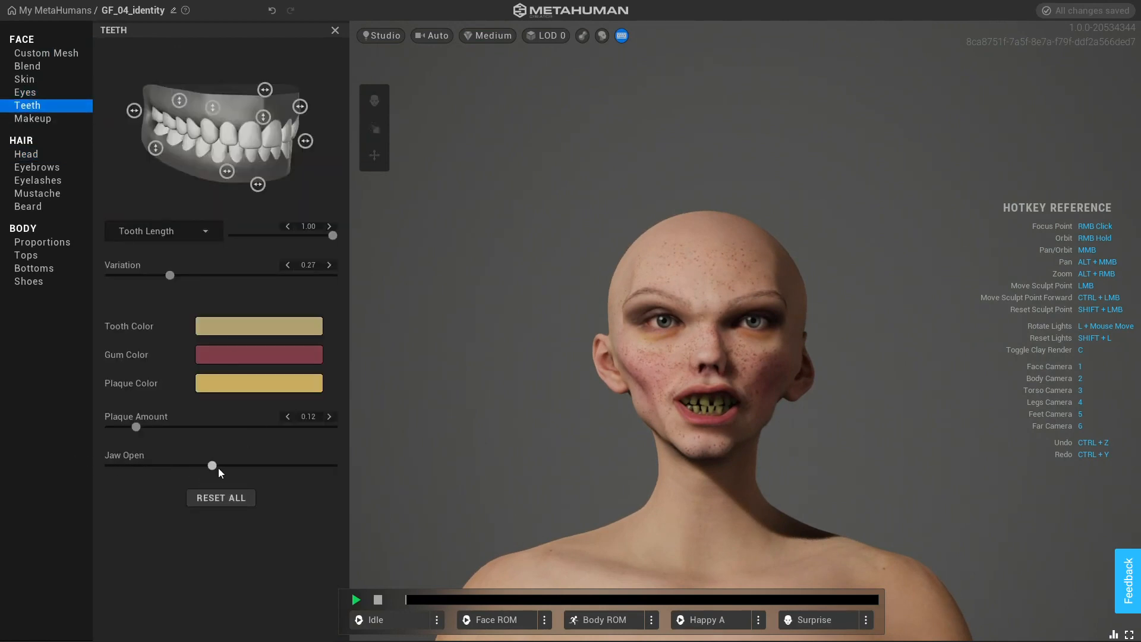
drag(333, 465, 117, 469)
drag(237, 275, 219, 285)
- Try the thinning cropped hairstyle on the head, check it in profile, and apply the braided cornrow hairstyle instead
click(30, 156)
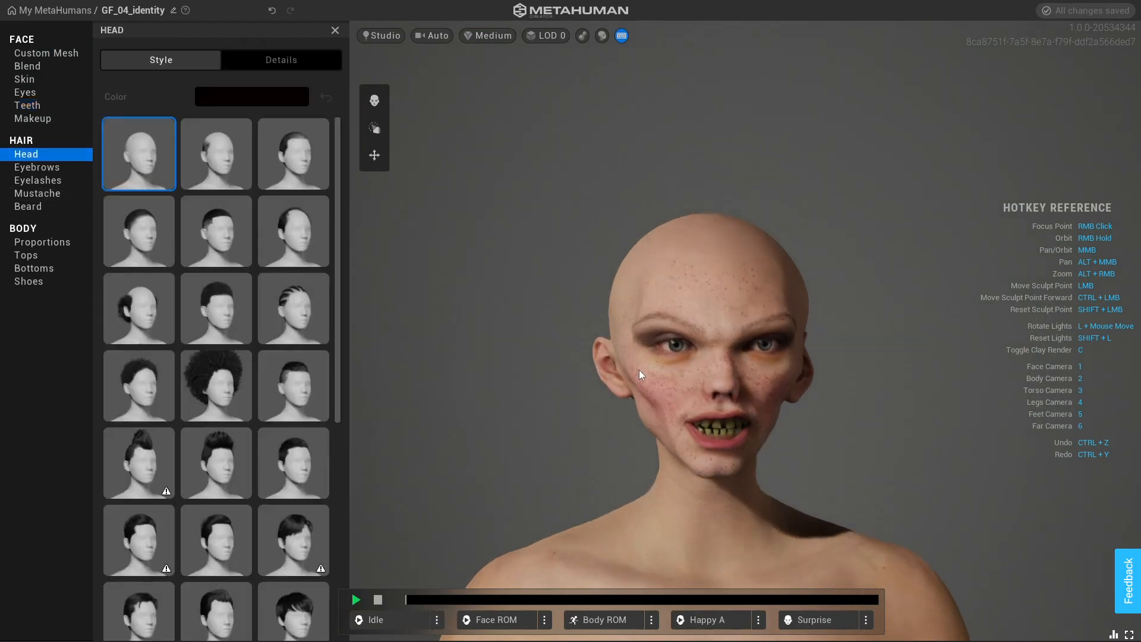
click(219, 163)
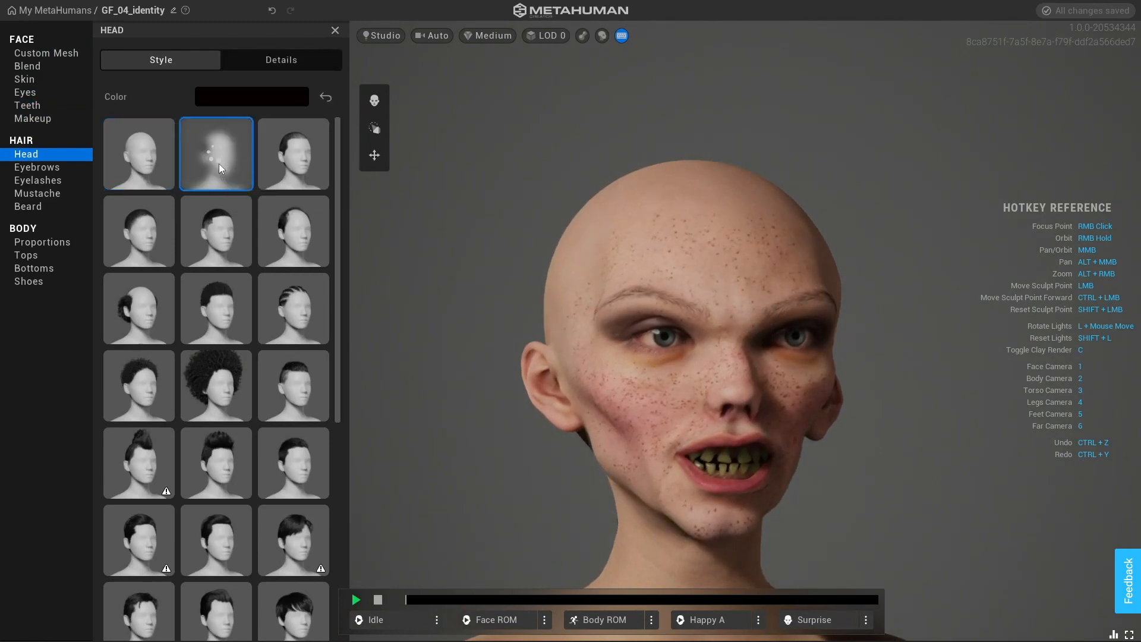
right_drag(685, 443, 390, 415)
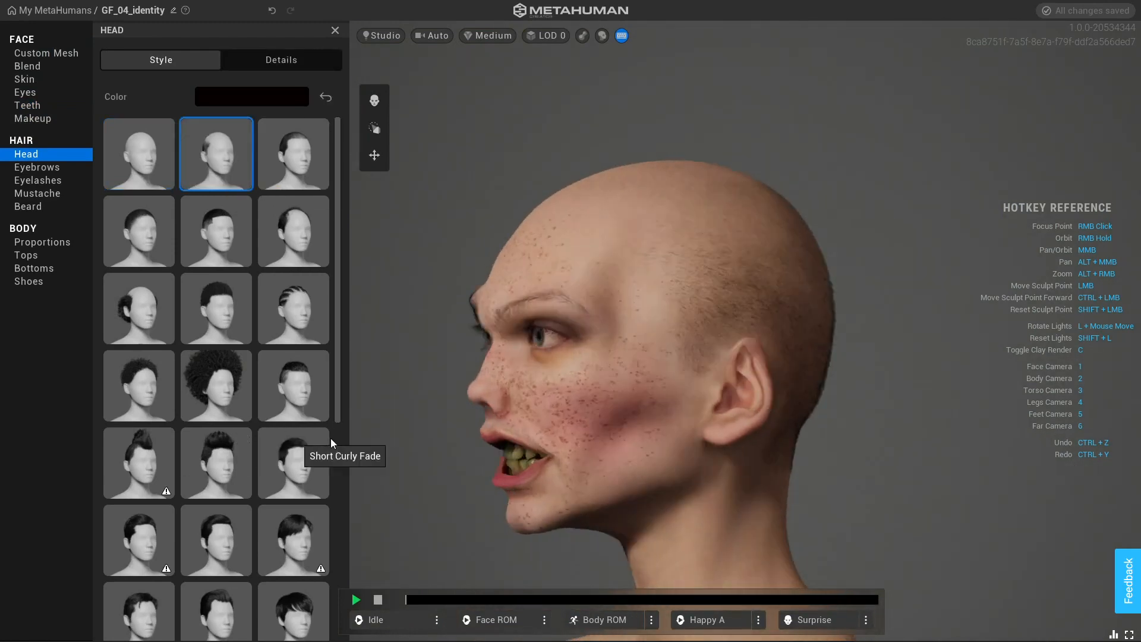
click(298, 324)
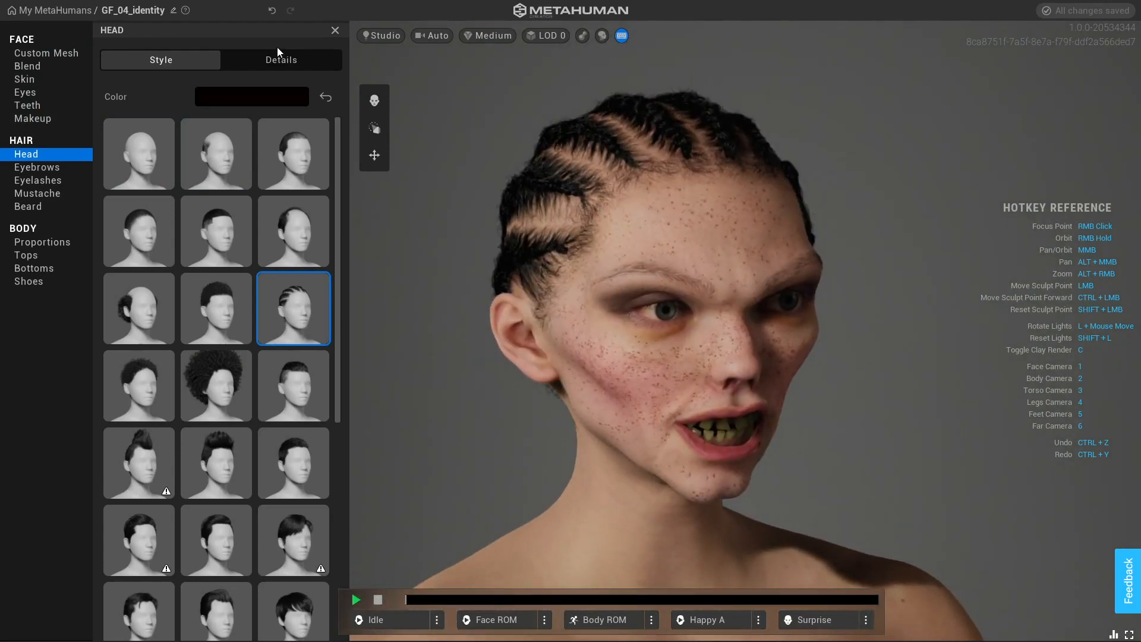
- Change the cornrows to a custom golden orange and set their Salt & Pepper amount to 0.45
click(277, 56)
click(201, 102)
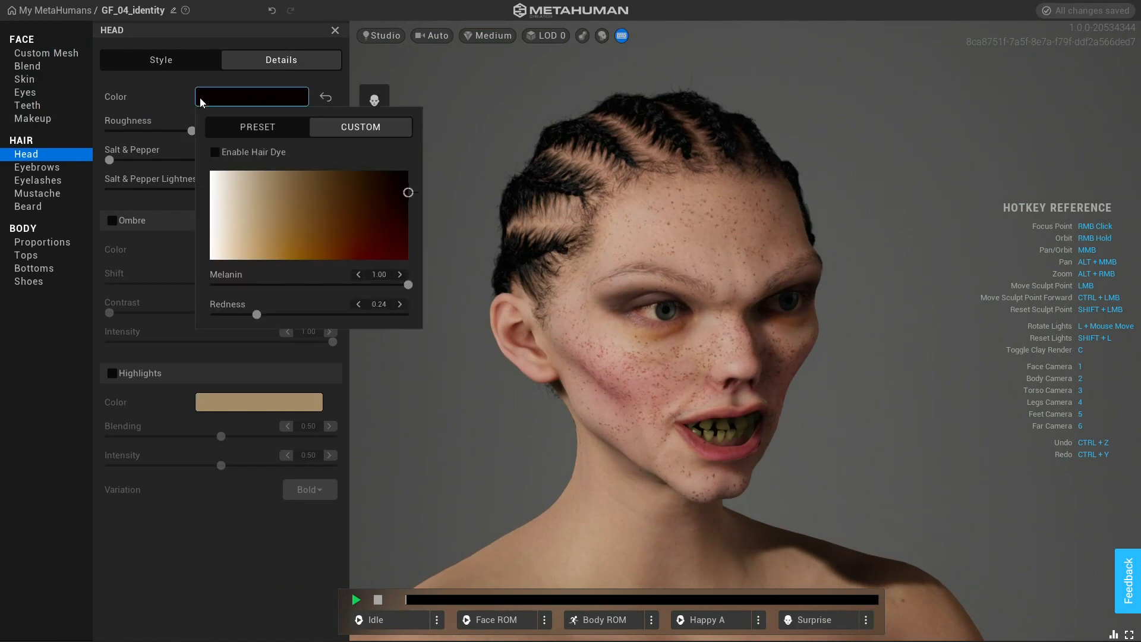
mouse_move(288, 202)
mouse_down()
mouse_move(312, 245)
mouse_move(360, 252)
mouse_move(315, 263)
mouse_move(263, 249)
mouse_move(391, 268)
mouse_move(387, 241)
mouse_move(308, 255)
mouse_move(284, 248)
mouse_up()
click(537, 282)
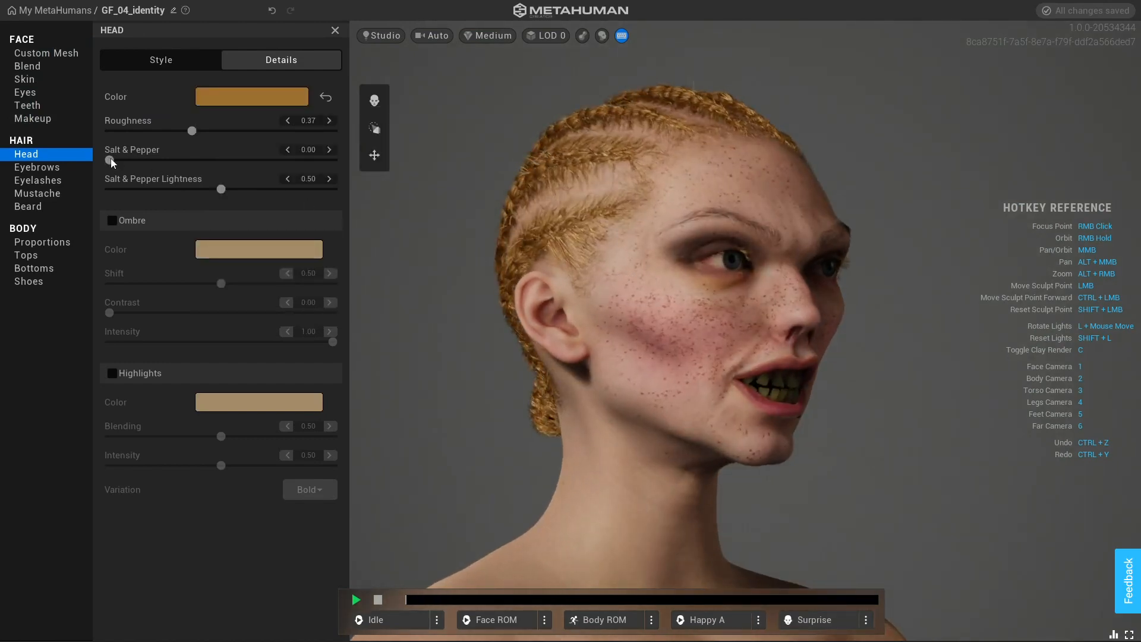
drag(260, 160, 319, 160)
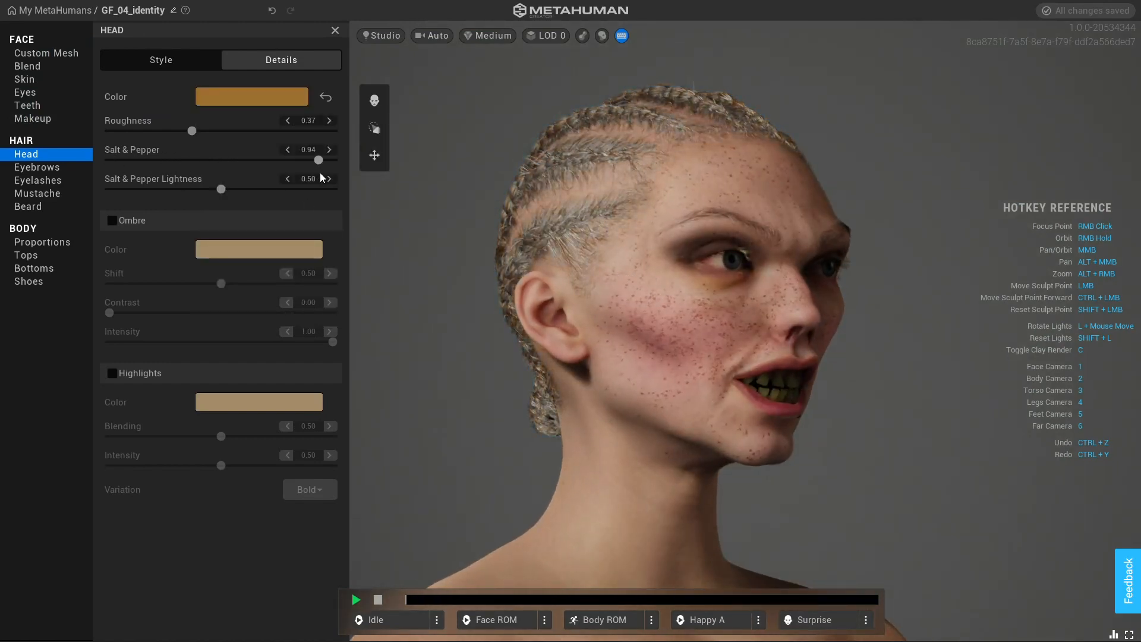
drag(215, 173, 209, 173)
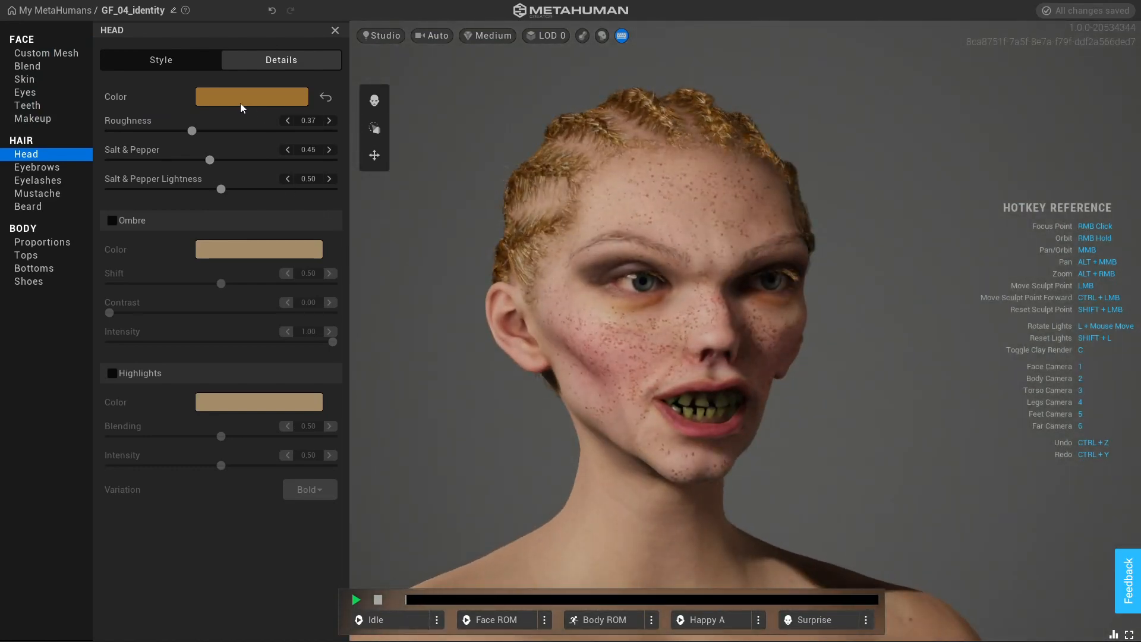
- Try a dark reddish brown on the hair, and settle on golden orange with melanin 0.39 and redness 0.87
click(241, 103)
click(355, 209)
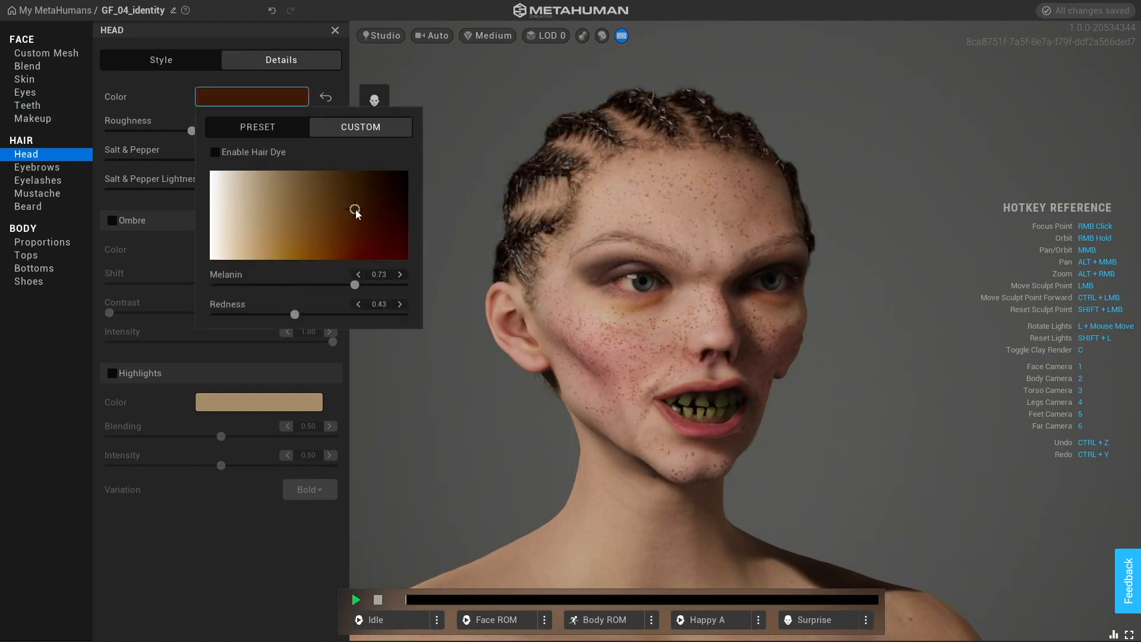
mouse_move(355, 210)
mouse_down()
mouse_move(277, 243)
mouse_move(292, 237)
mouse_move(321, 254)
mouse_move(283, 250)
mouse_up()
click(538, 355)
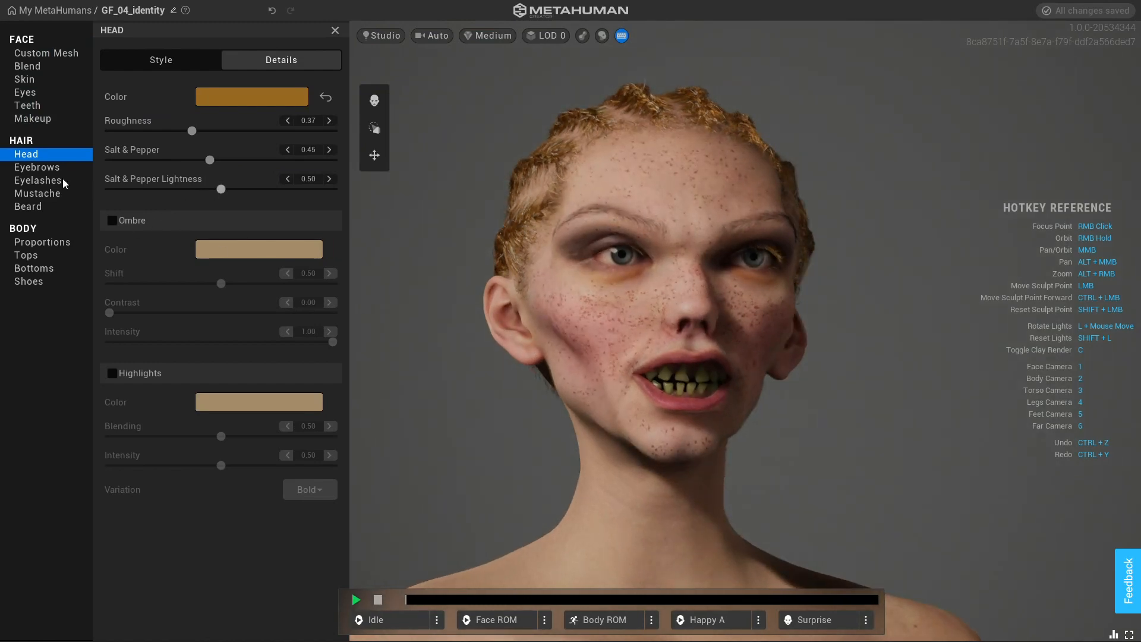
- Try the Short Flat Thin eyebrows, thicker eyebrow styles and no eyebrows, checking the bare brow on the face
click(44, 168)
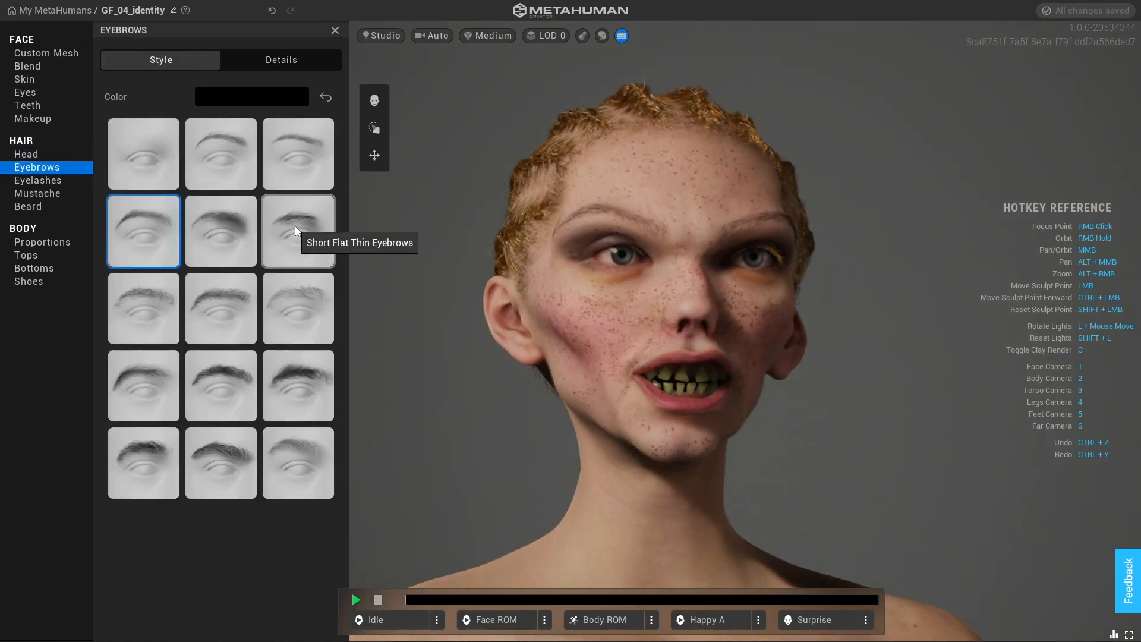
click(295, 230)
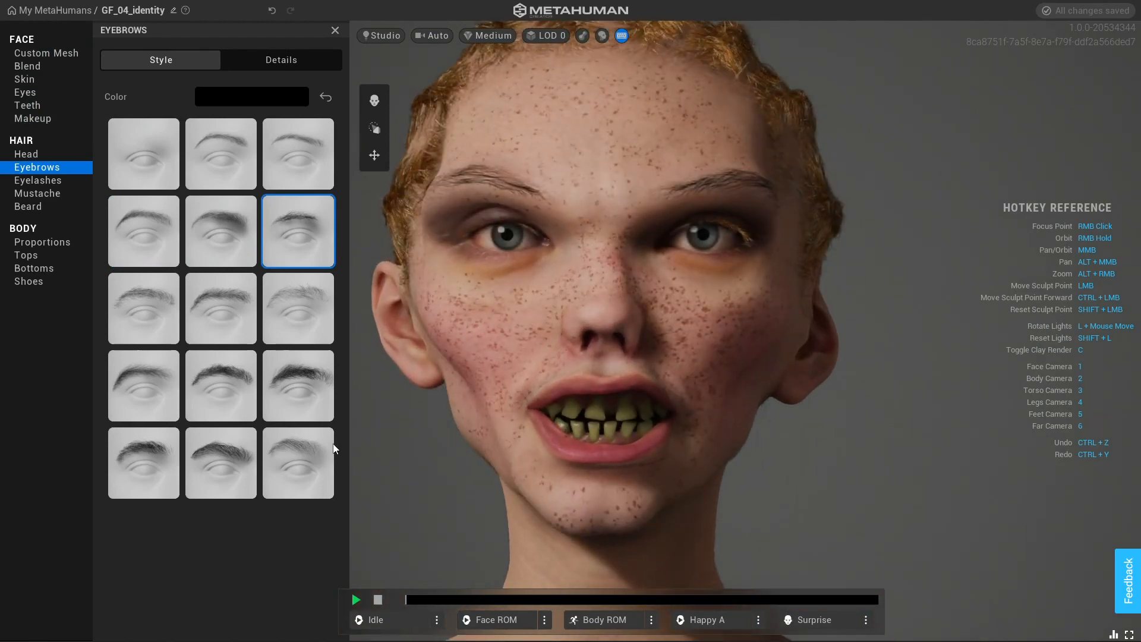
click(300, 480)
click(271, 406)
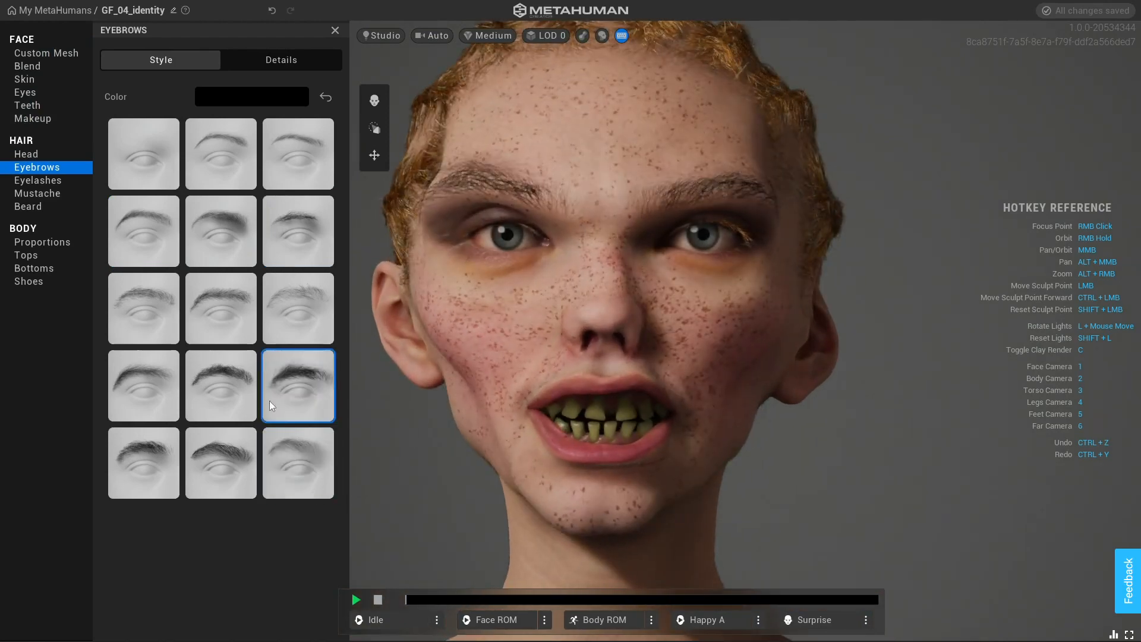
click(142, 155)
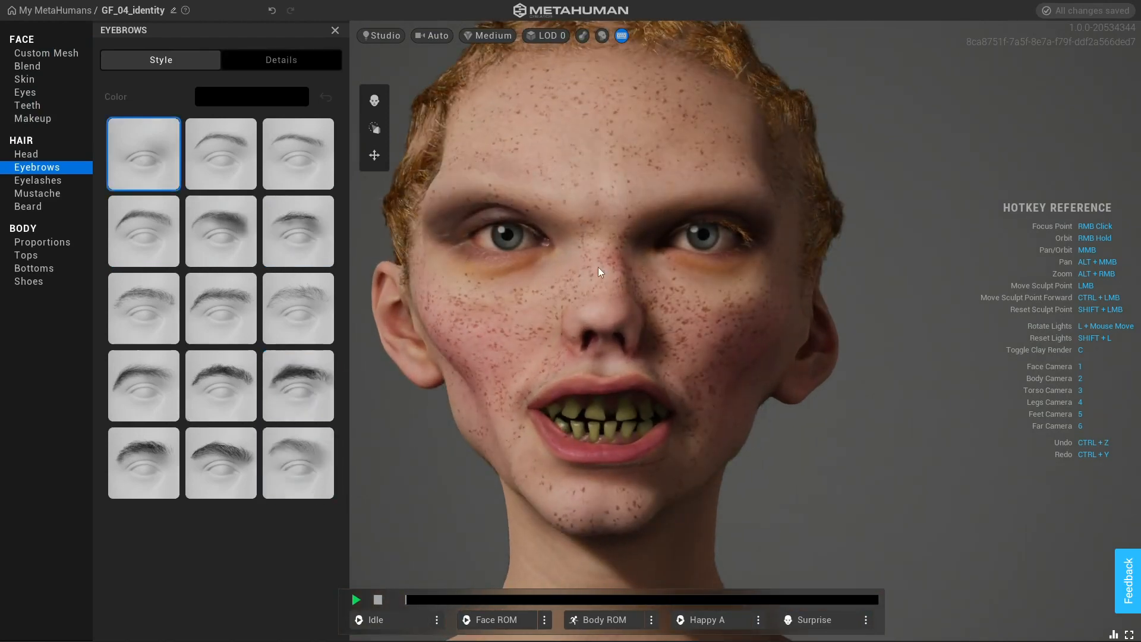
scroll(624, 275, down, 1)
scroll(640, 300, down, 5)
mouse_move(640, 326)
right_down()
mouse_move(705, 326)
mouse_move(621, 321)
right_up()
scroll(521, 323, up, 5)
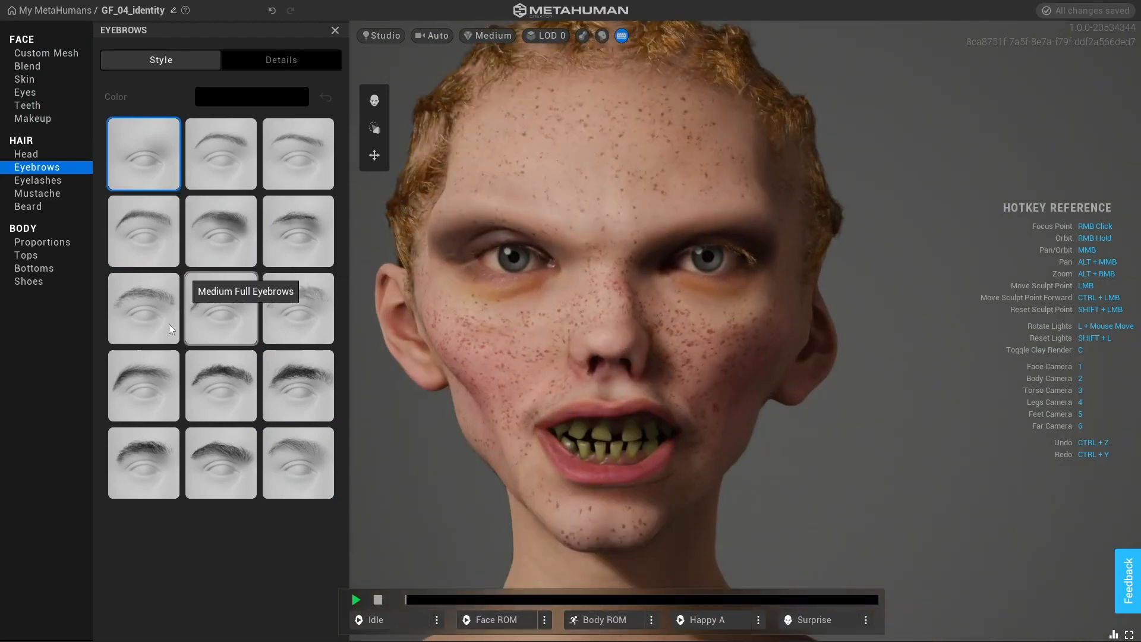
- Compare a fuller style and the Medium Natural Eyebrows, then apply the sparse eyebrows from the third row and inspect them up close
click(149, 306)
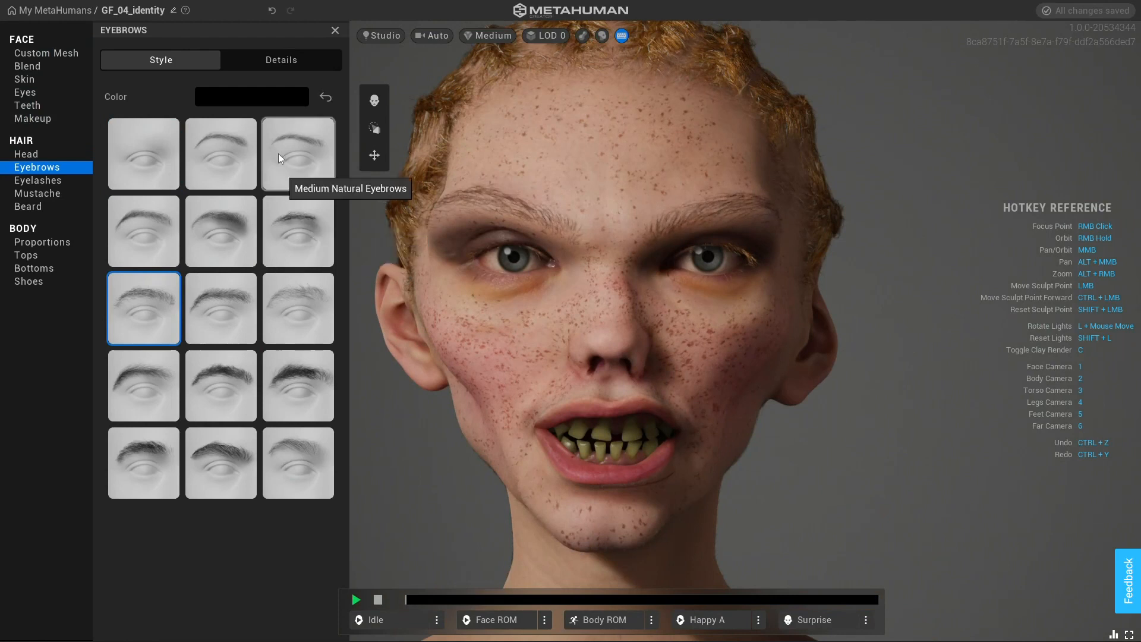
click(295, 179)
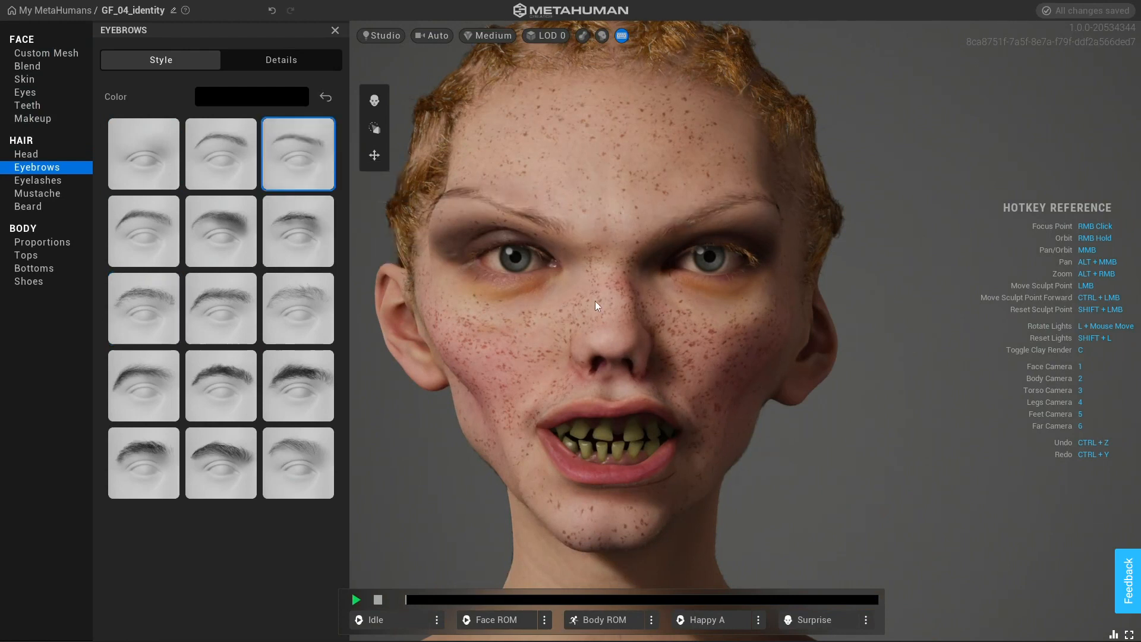
click(296, 321)
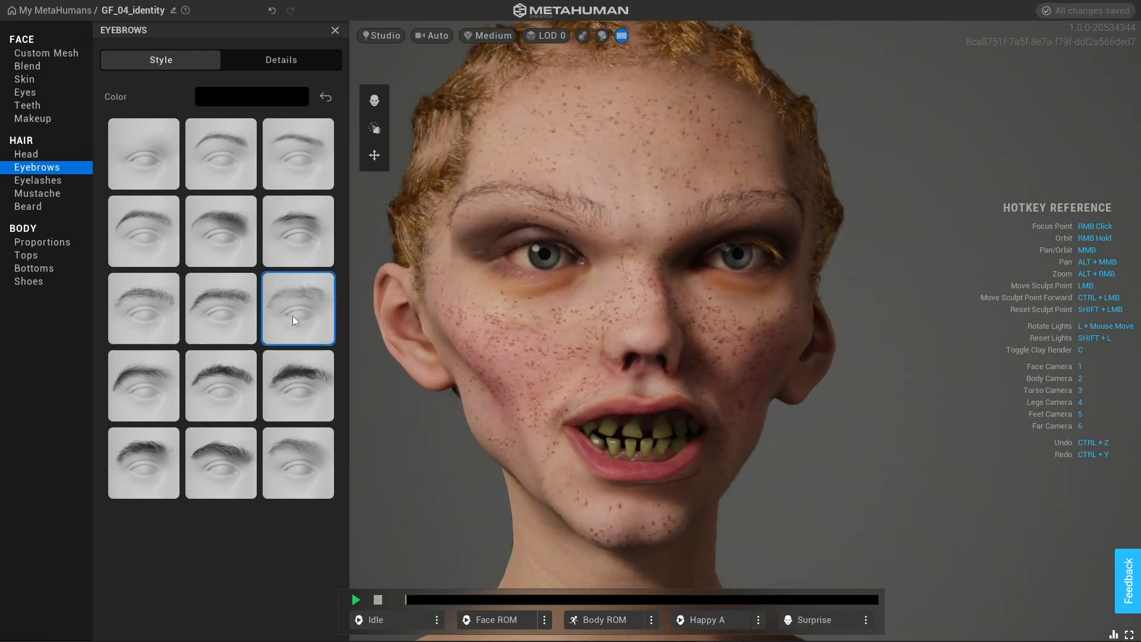
scroll(610, 378, down, 3)
right_drag(607, 302, 682, 314)
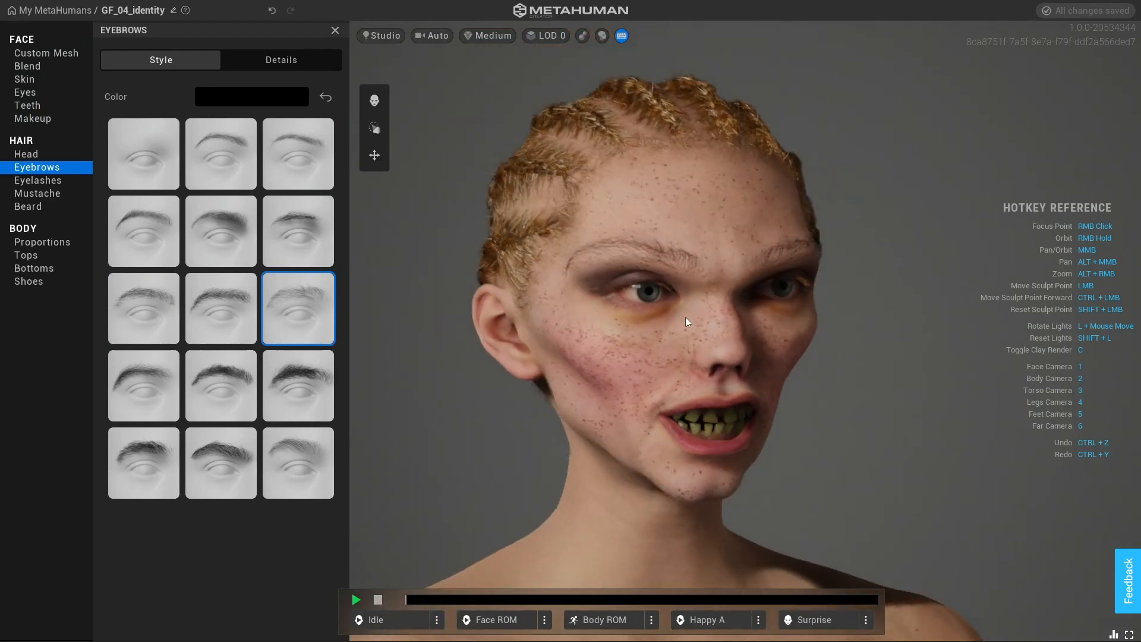
scroll(657, 261, up, 3)
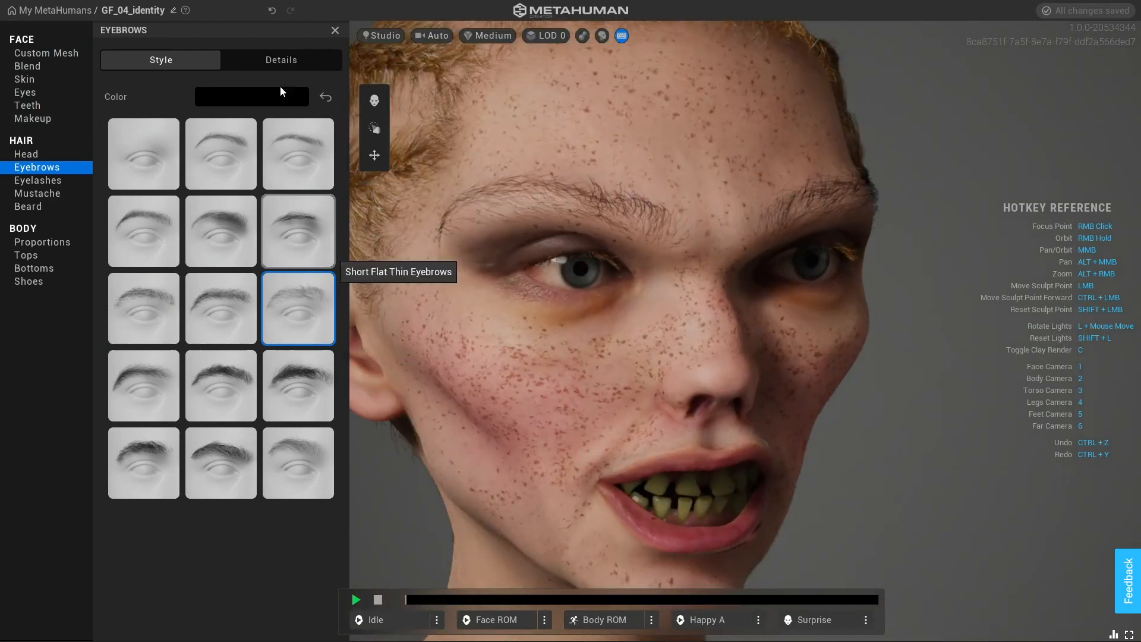
click(257, 64)
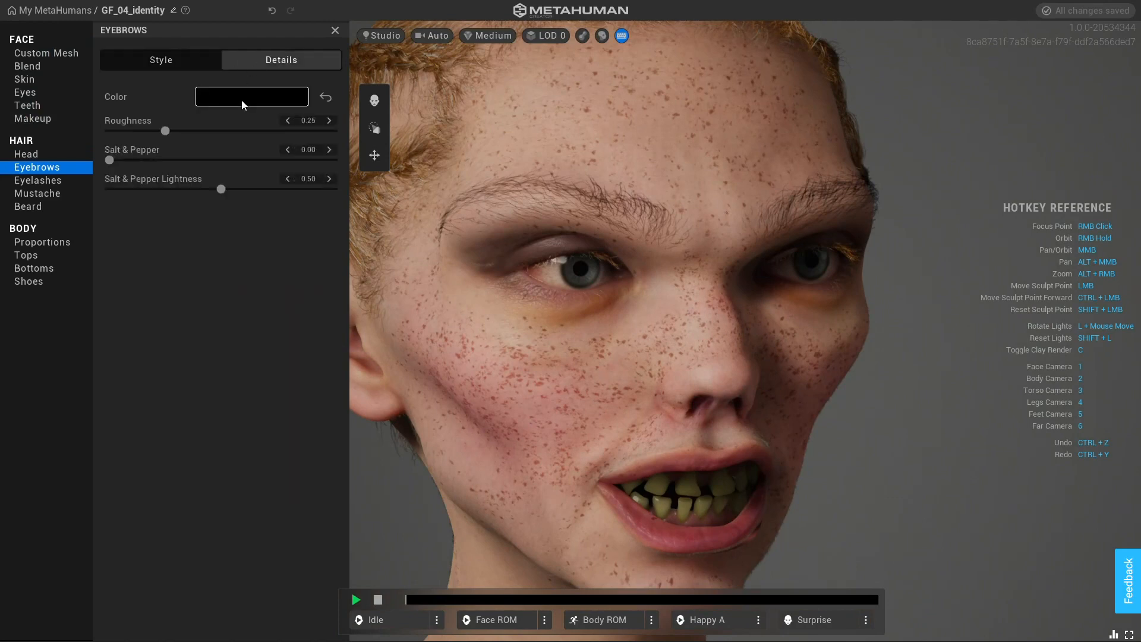
- Try the Short Fine and Long Curl eyelashes, and apply the last eyelash style of the set
click(41, 181)
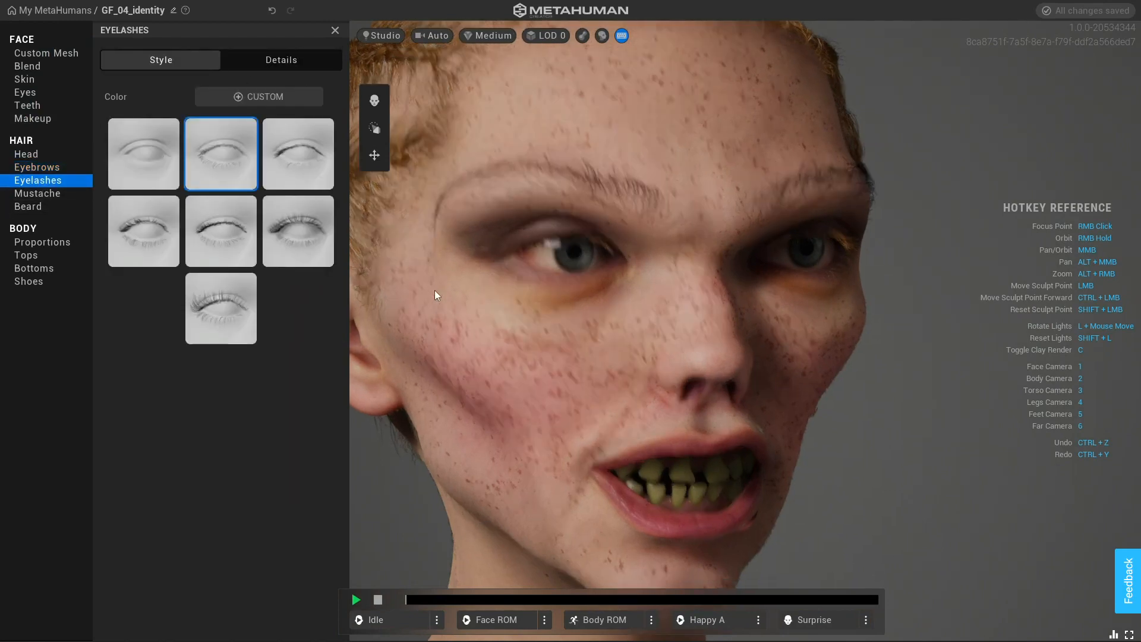
click(299, 208)
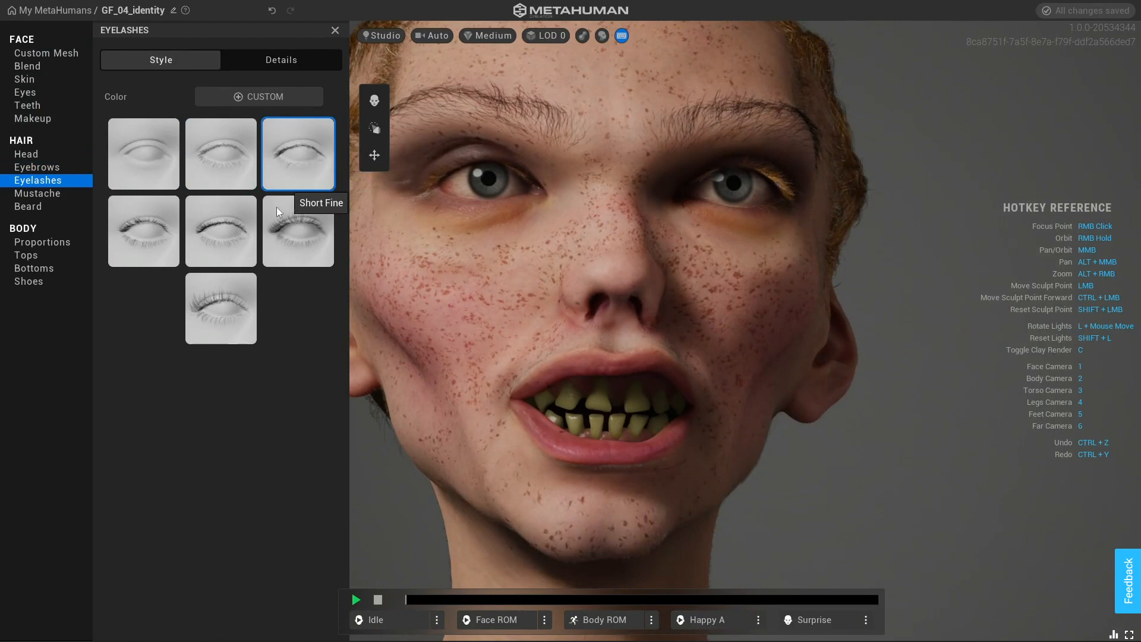
right_drag(648, 272, 663, 337)
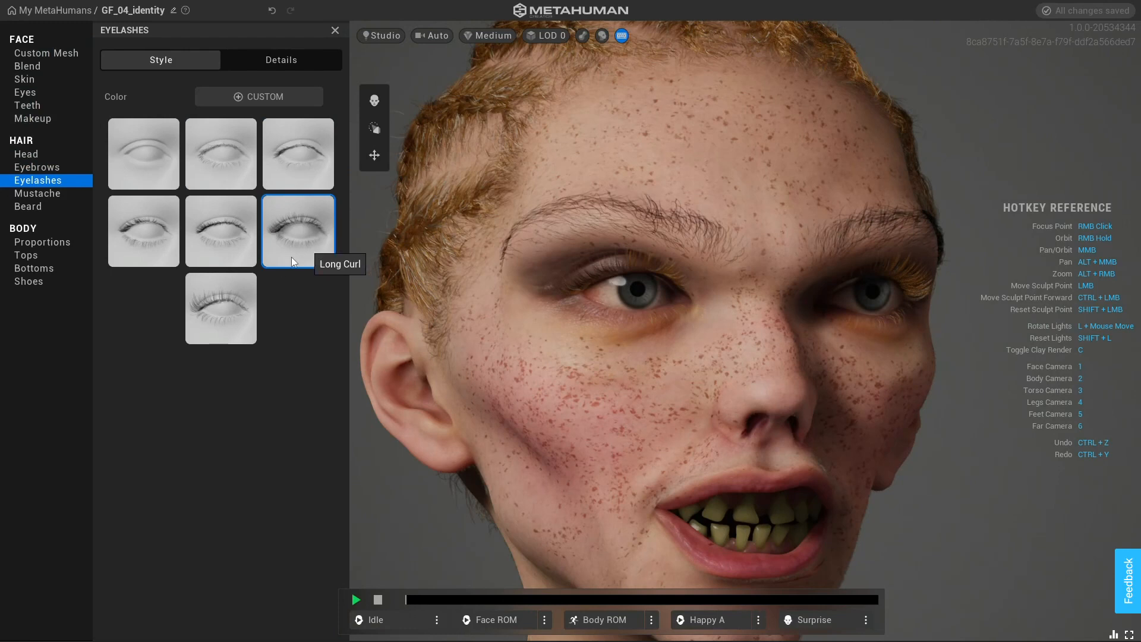
click(247, 298)
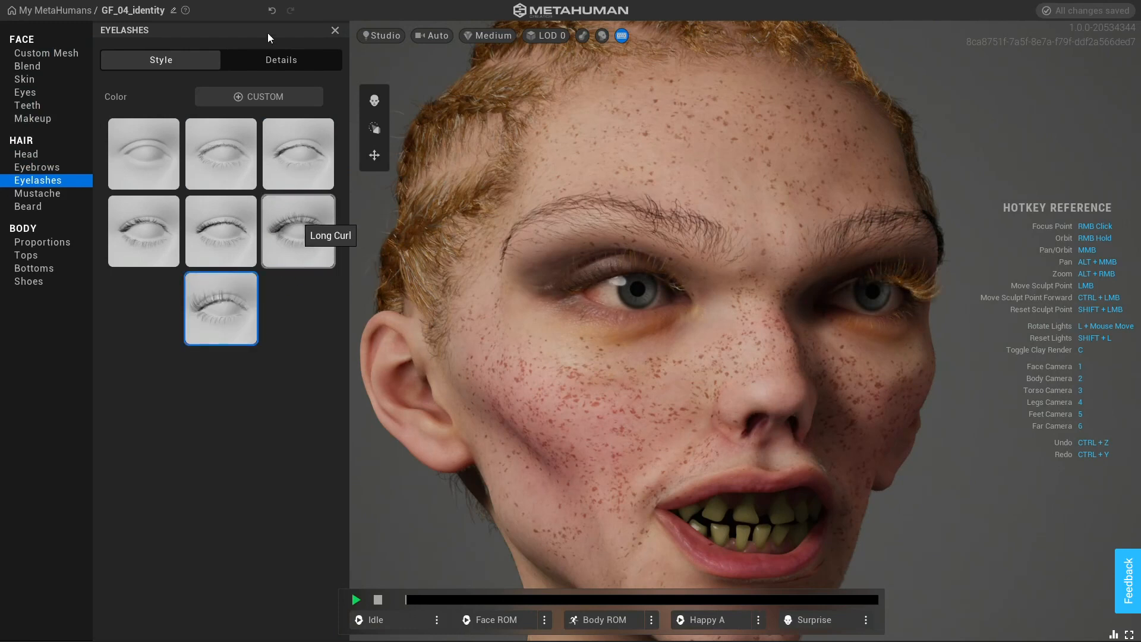
- Give the eyelashes a custom brown with melanin 0.51 and redness 0.18, trying near-black and hair dye before leaving the dye off
click(292, 62)
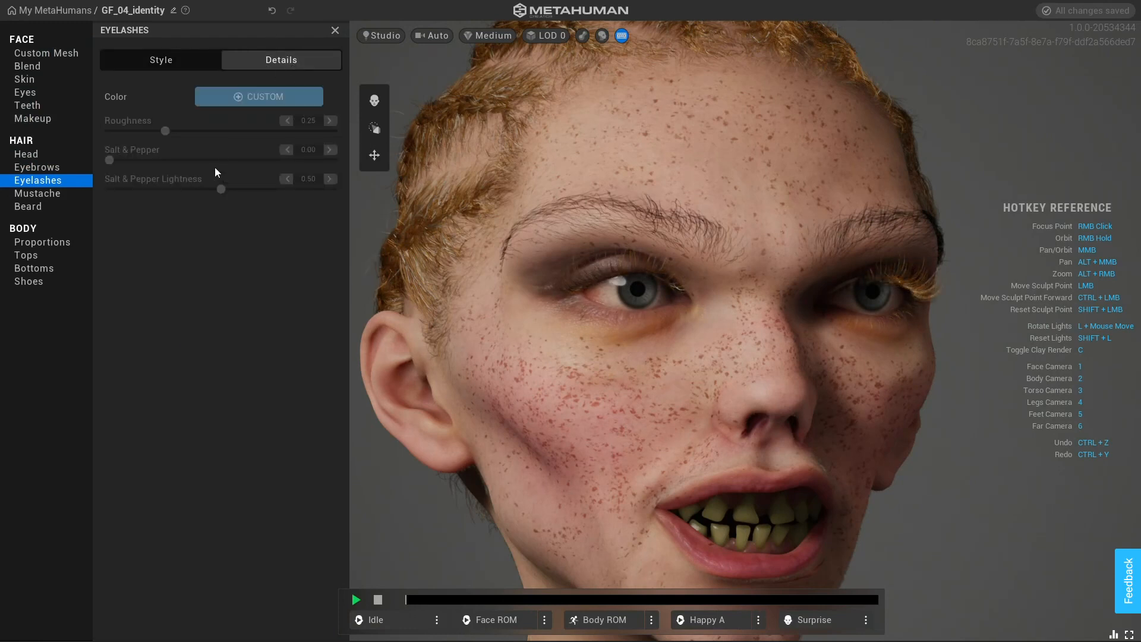
click(243, 100)
drag(315, 205, 422, 192)
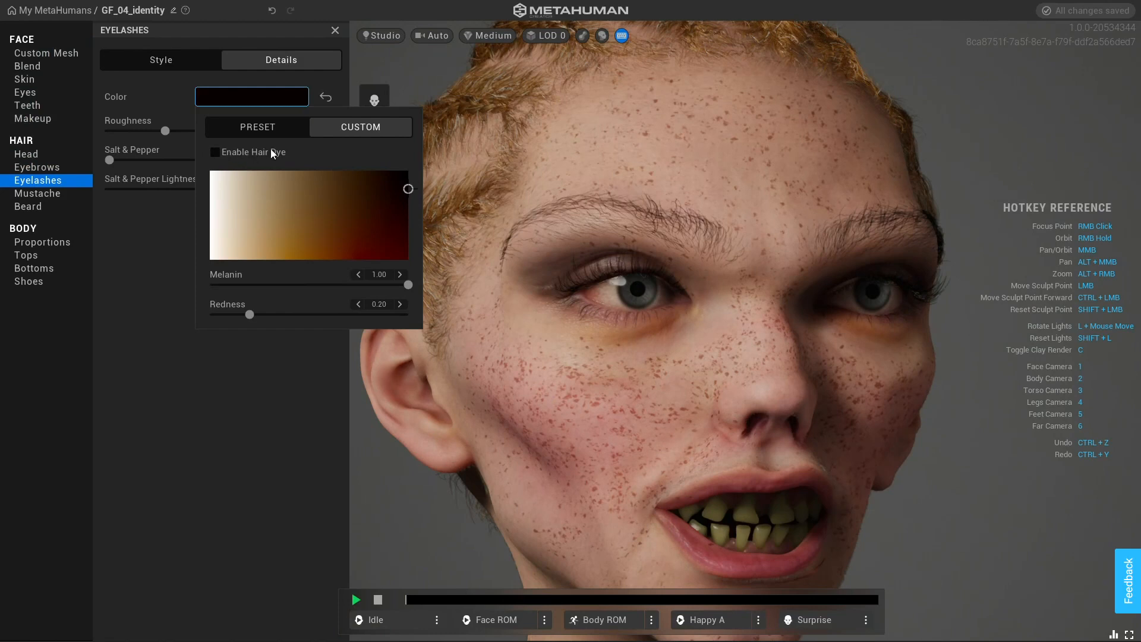
click(215, 152)
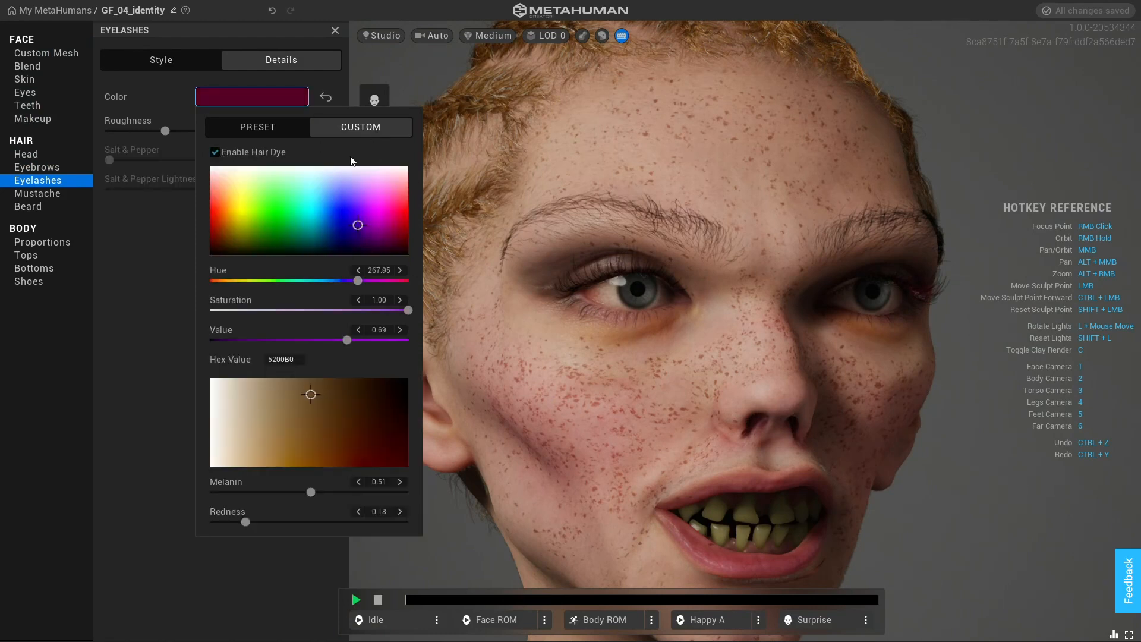
click(215, 152)
click(169, 365)
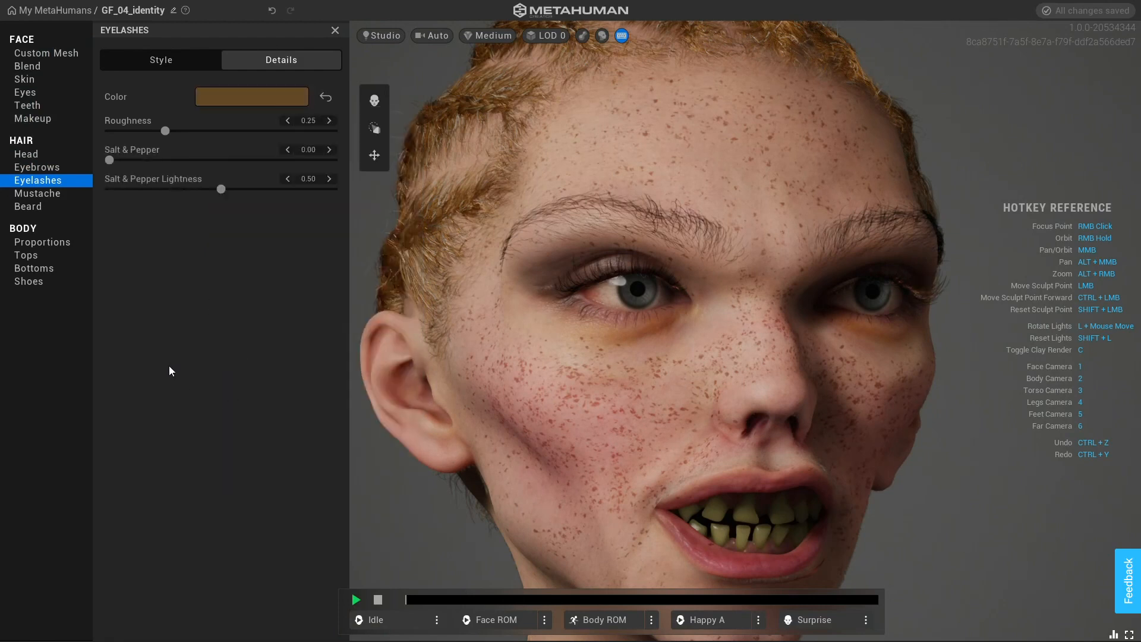
- Enable hair dye on the head hair to color the cornrows dark magenta
click(26, 156)
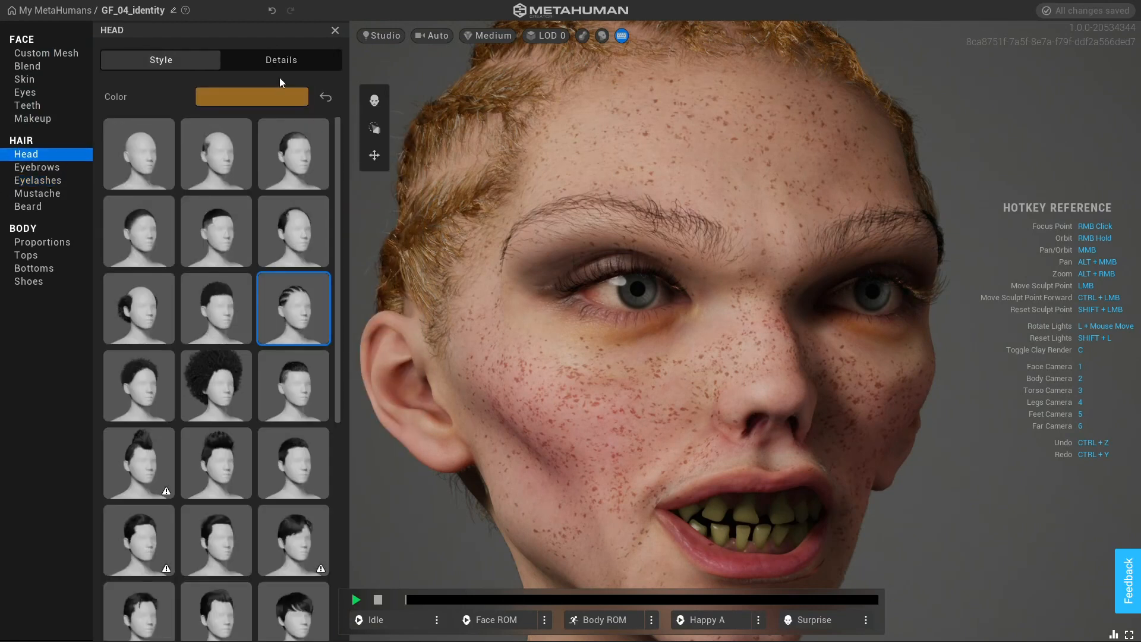
click(286, 66)
click(236, 97)
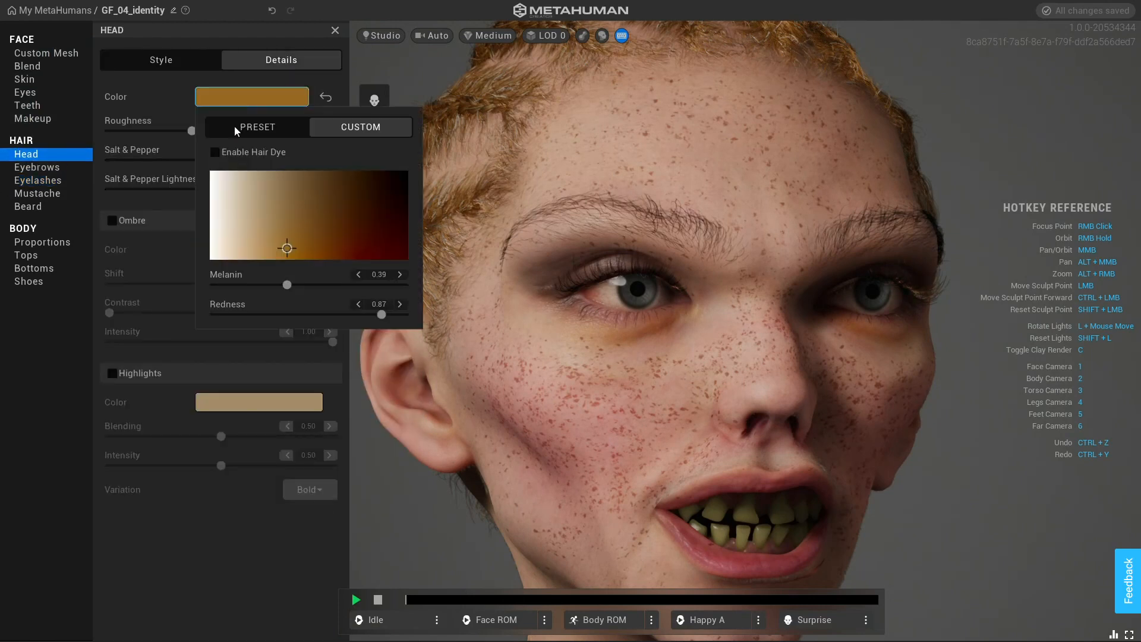
click(216, 152)
click(592, 149)
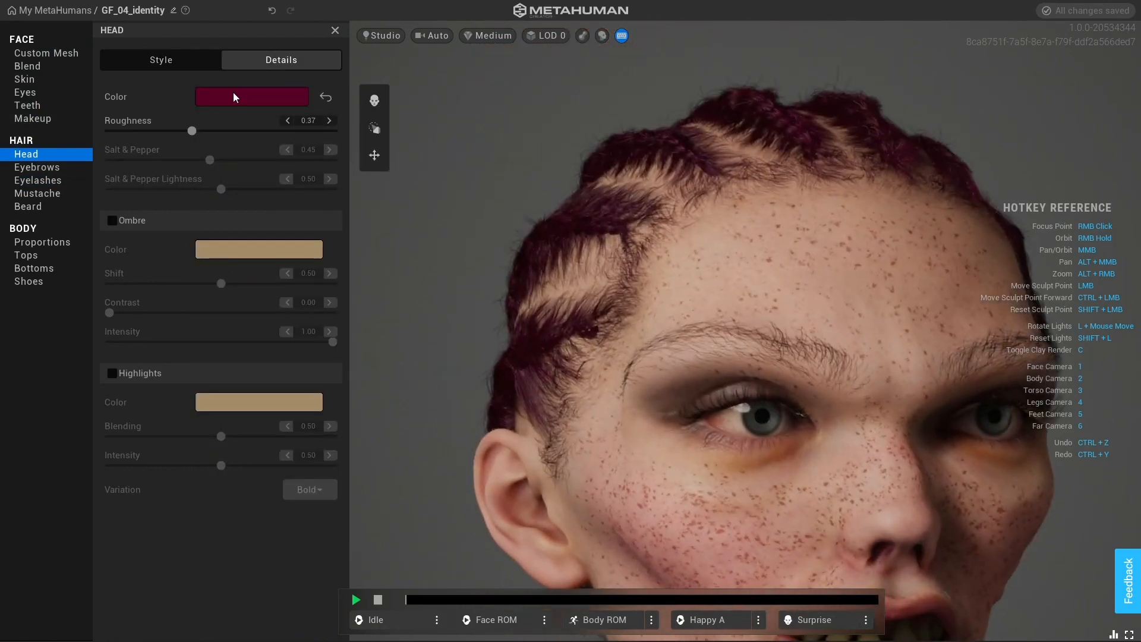
- Try the brighter magenta dye CC0088 on the head hair, and turn hair dye off to restore the brown cornrows
click(233, 97)
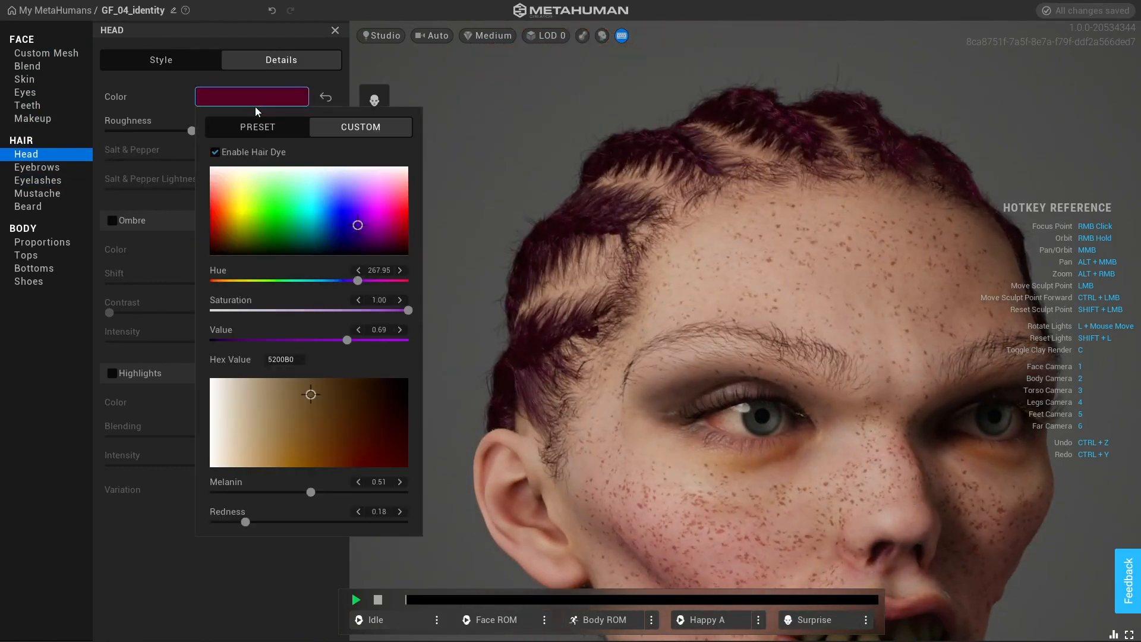
click(286, 229)
drag(311, 239, 386, 222)
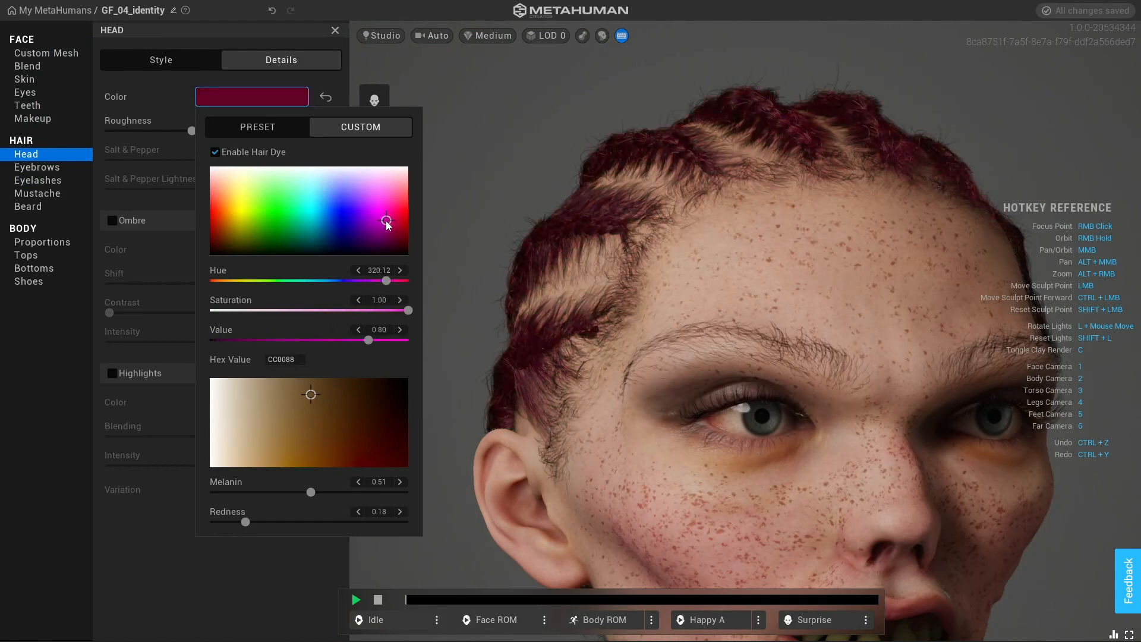
click(216, 152)
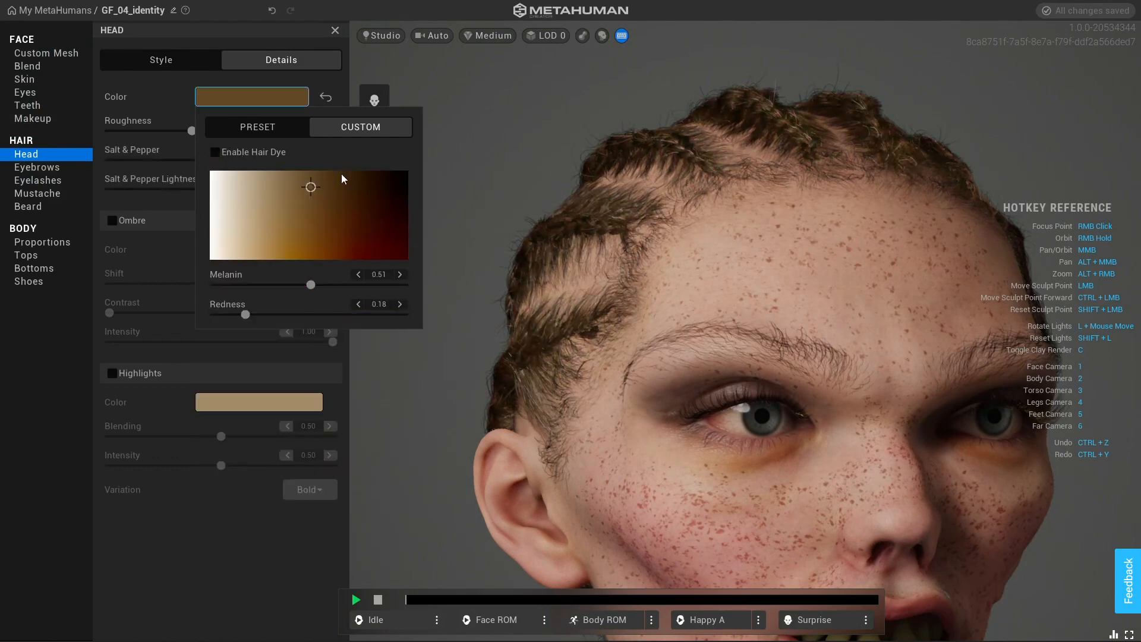
click(709, 333)
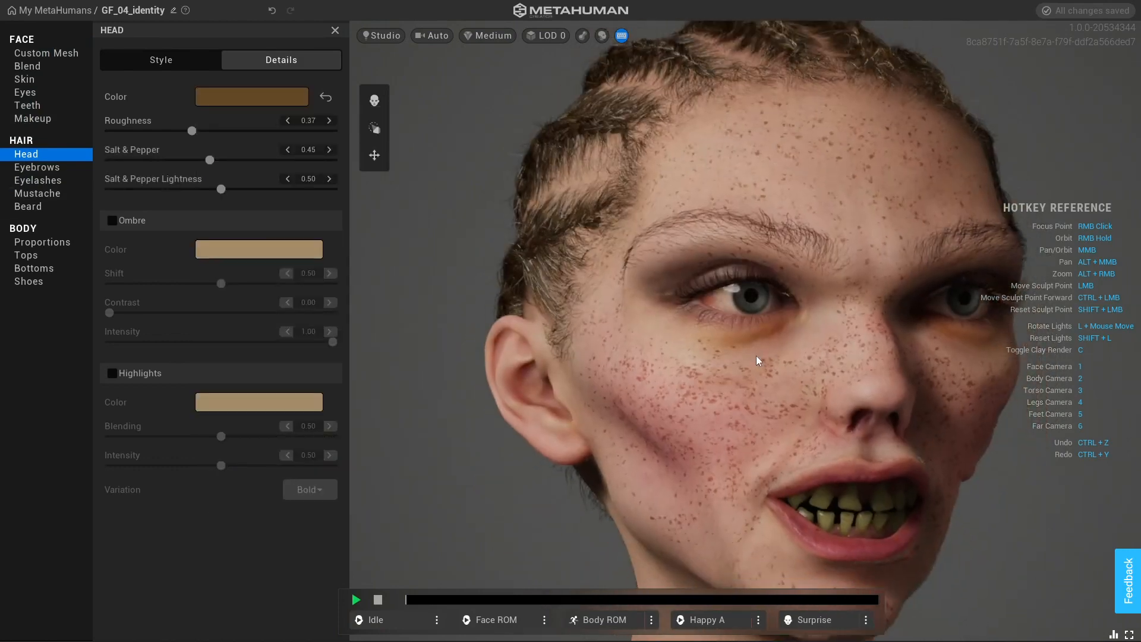
scroll(633, 334, down, 3)
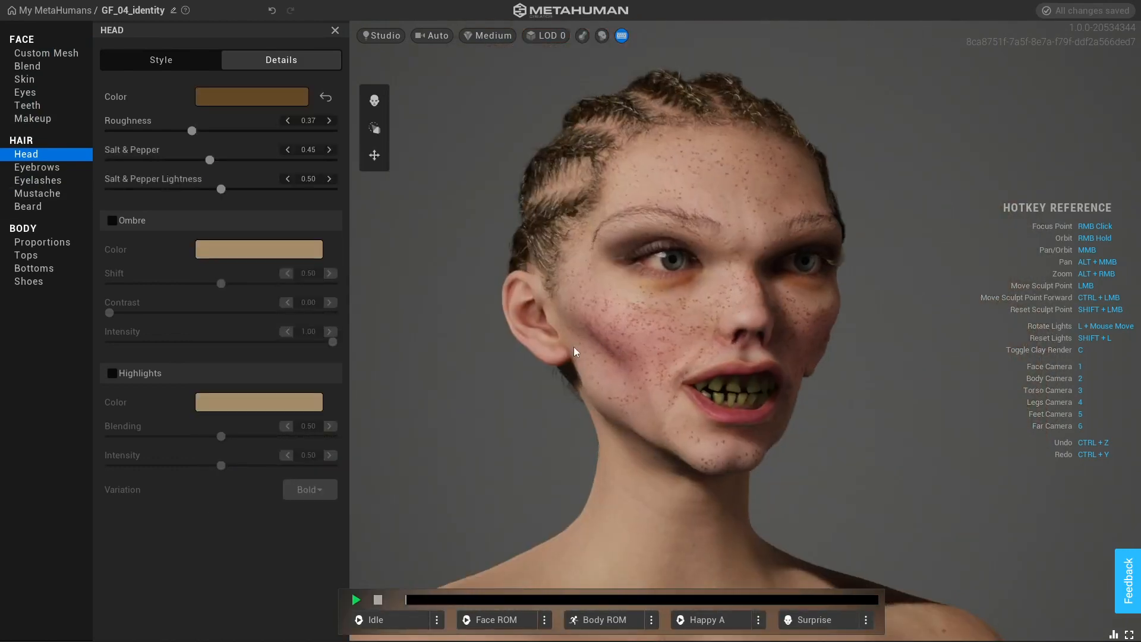
- Compare the last, the pencil-thin and the thick fourth-row mustaches, and apply the middle style of the fourth row
click(31, 169)
click(33, 181)
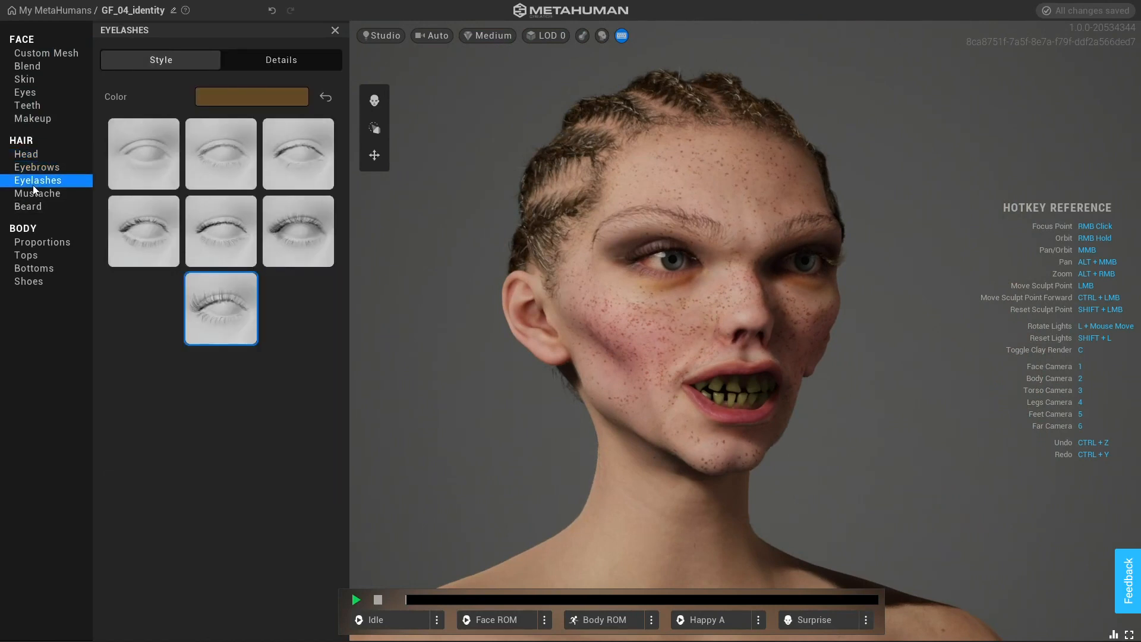
click(39, 194)
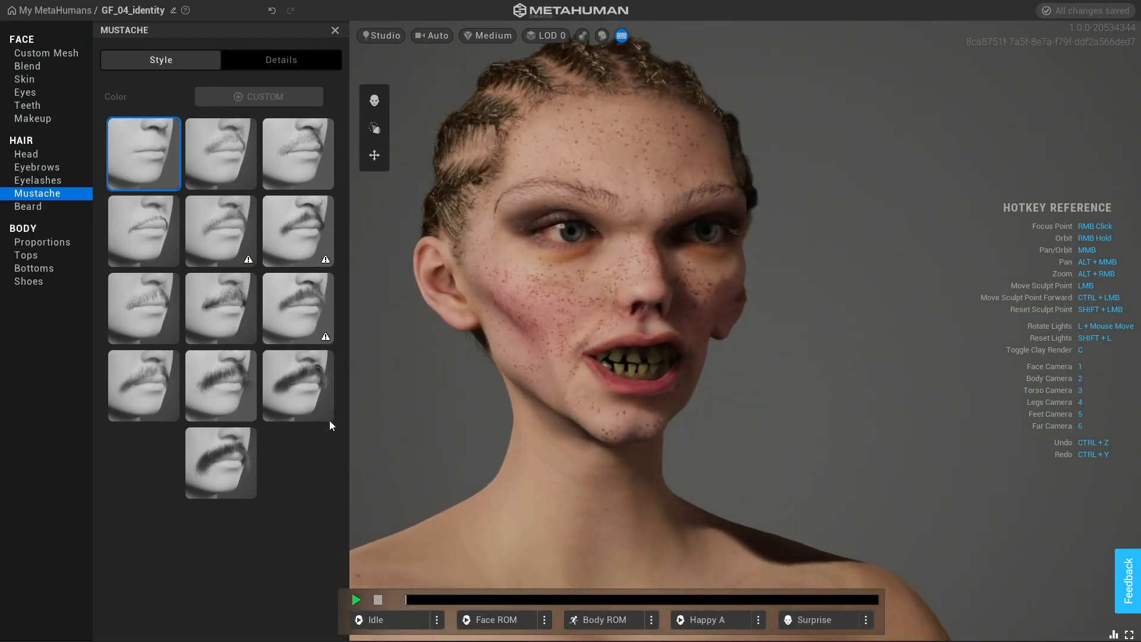
click(304, 406)
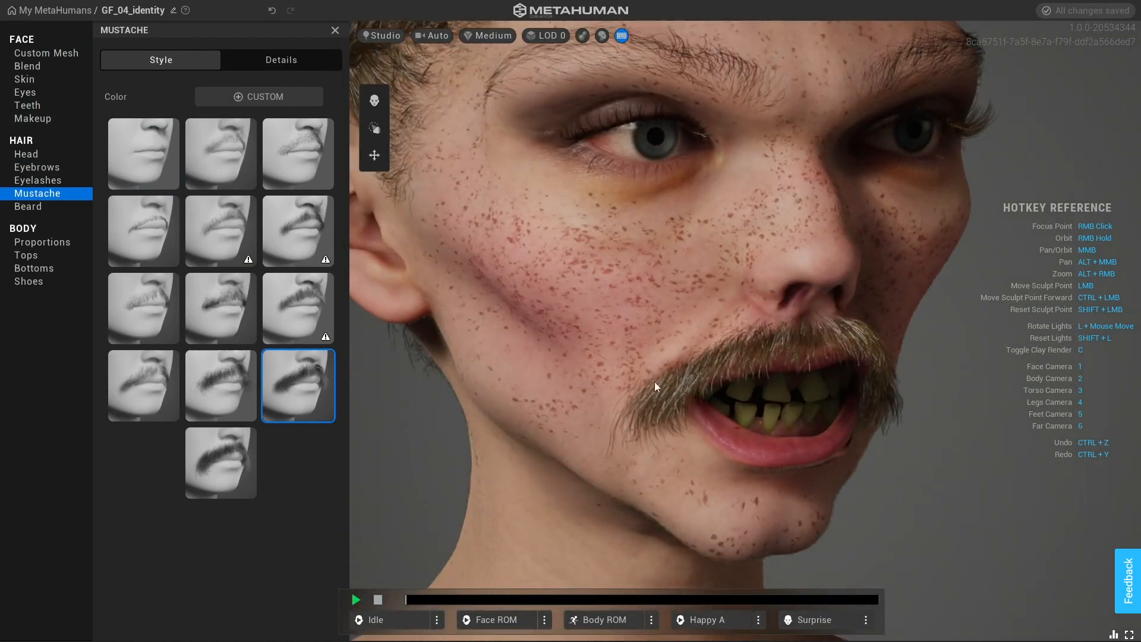
click(214, 467)
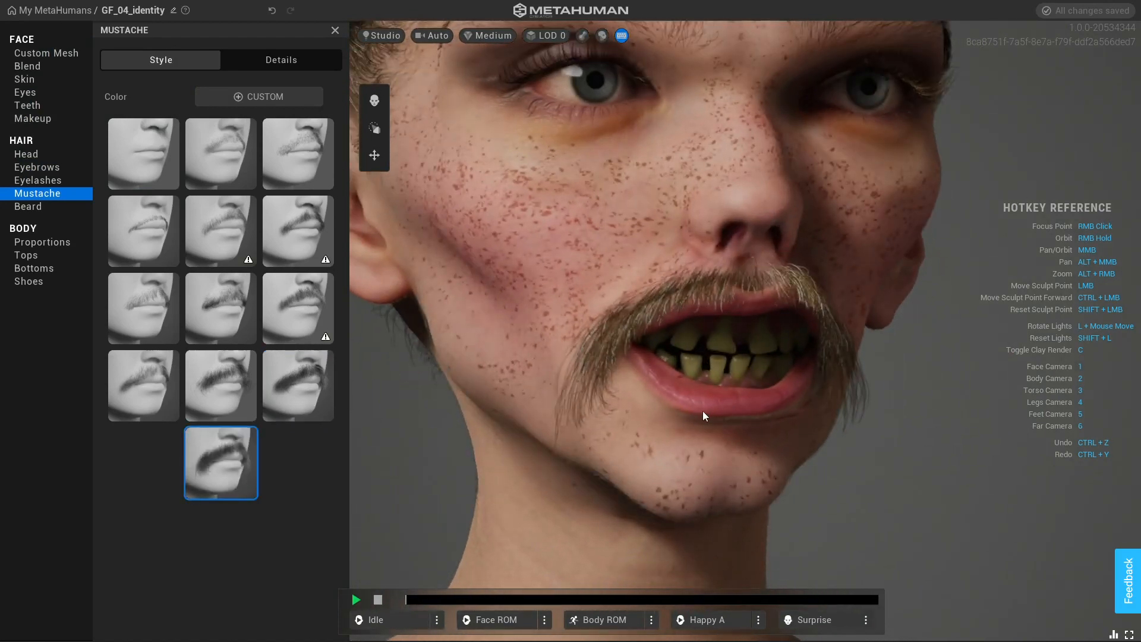
click(145, 239)
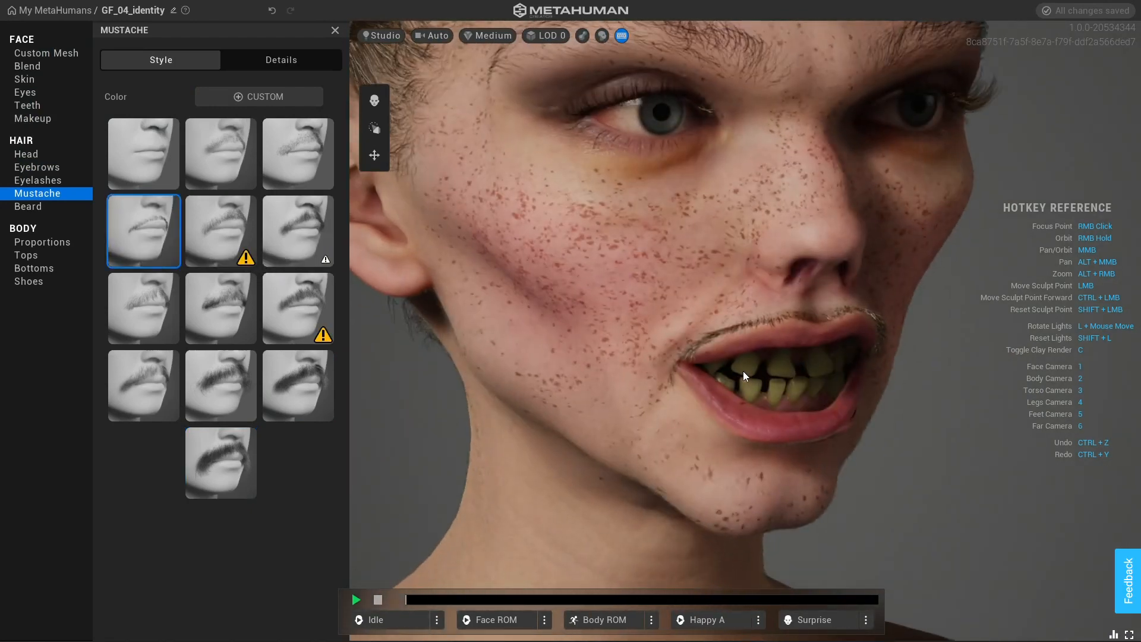
click(240, 476)
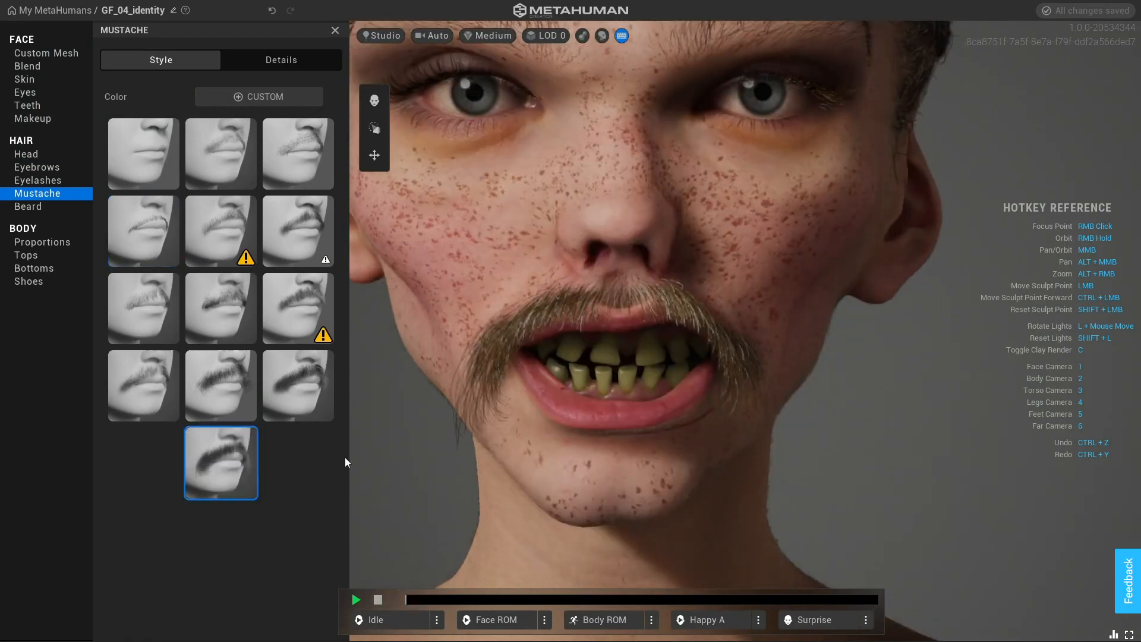
click(316, 388)
click(224, 384)
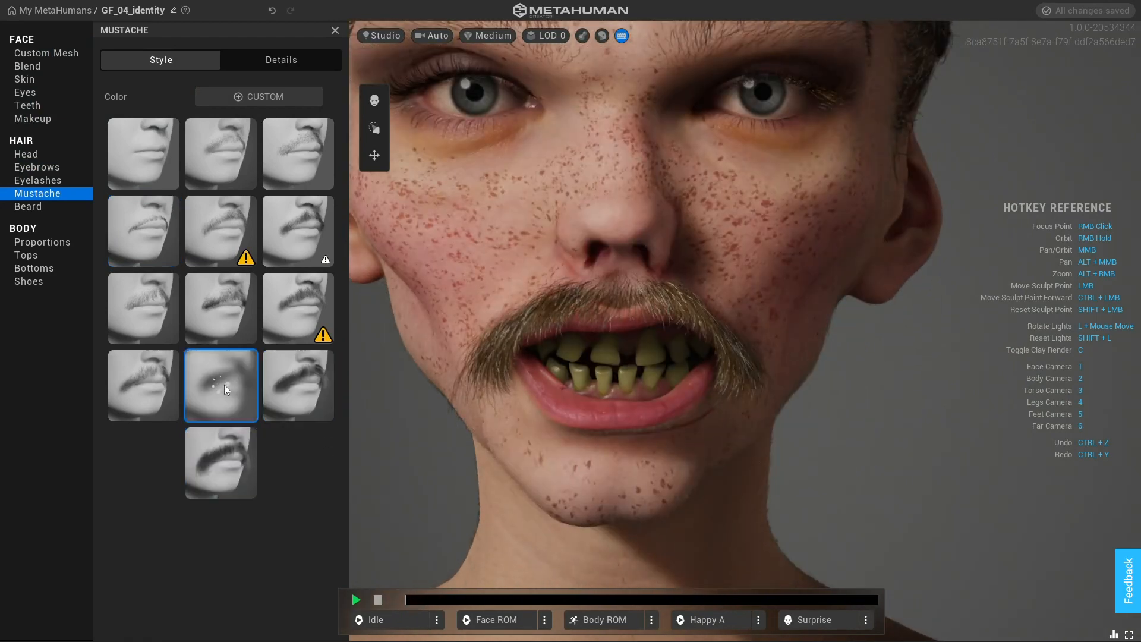
- Try the short full beard from the second row and the Pencil Thin Beard, checking the jawline from the side
click(34, 206)
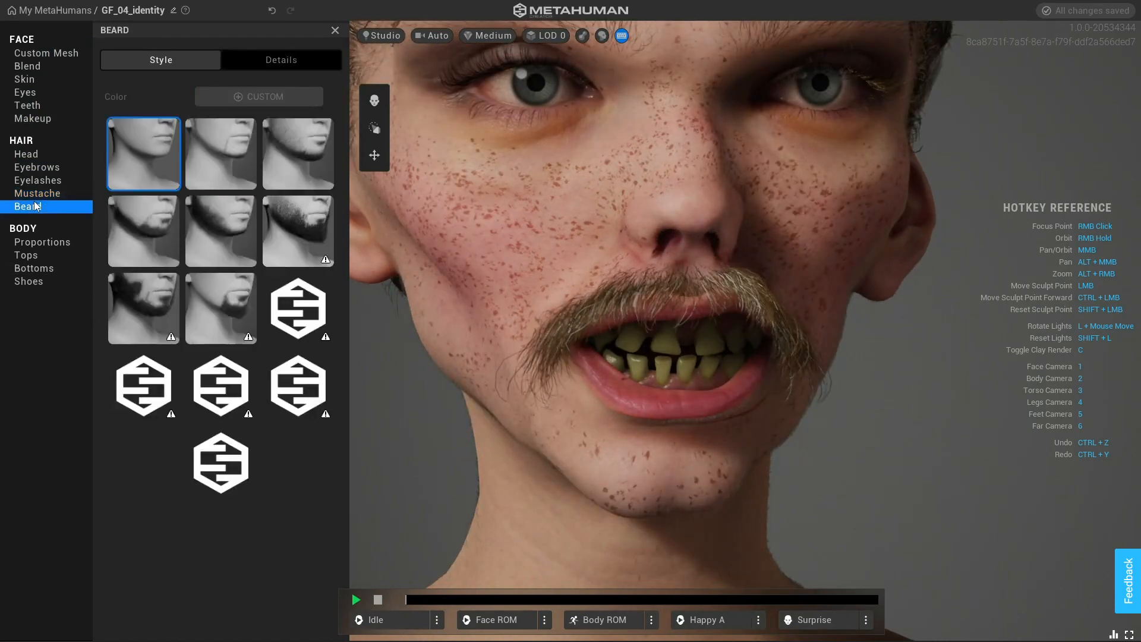
click(237, 239)
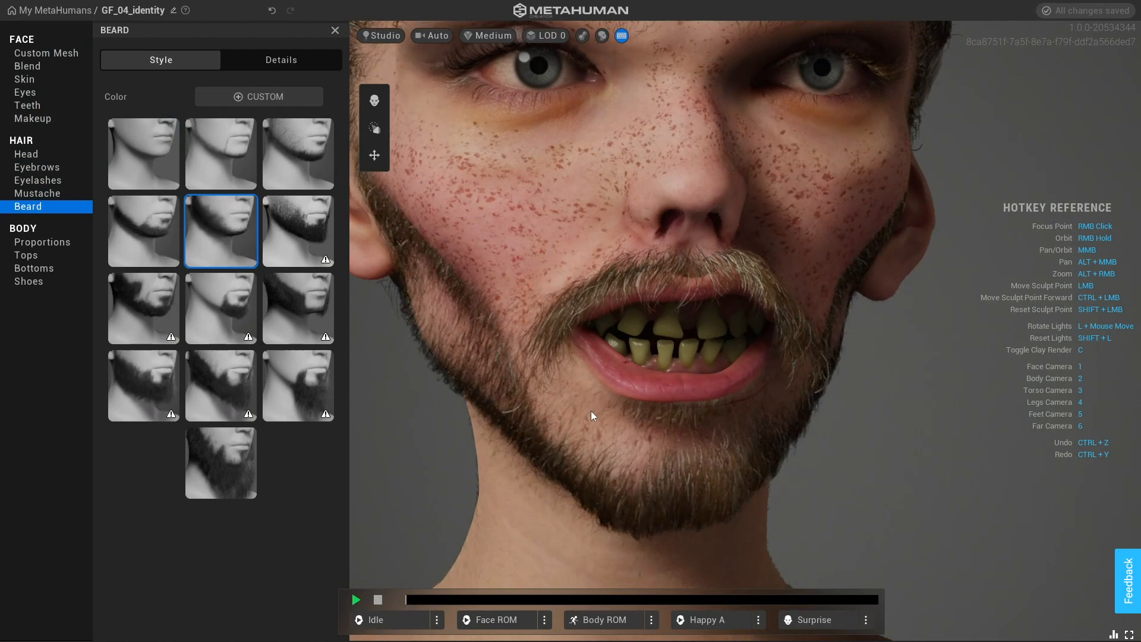
scroll(640, 395, down, 5)
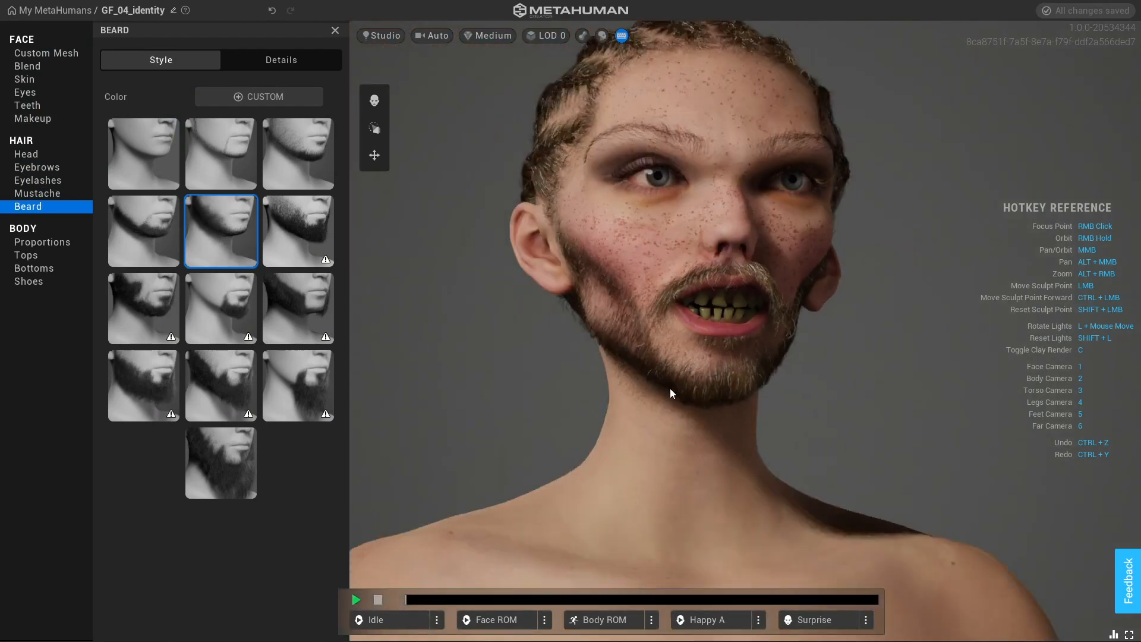
scroll(613, 318, up, 3)
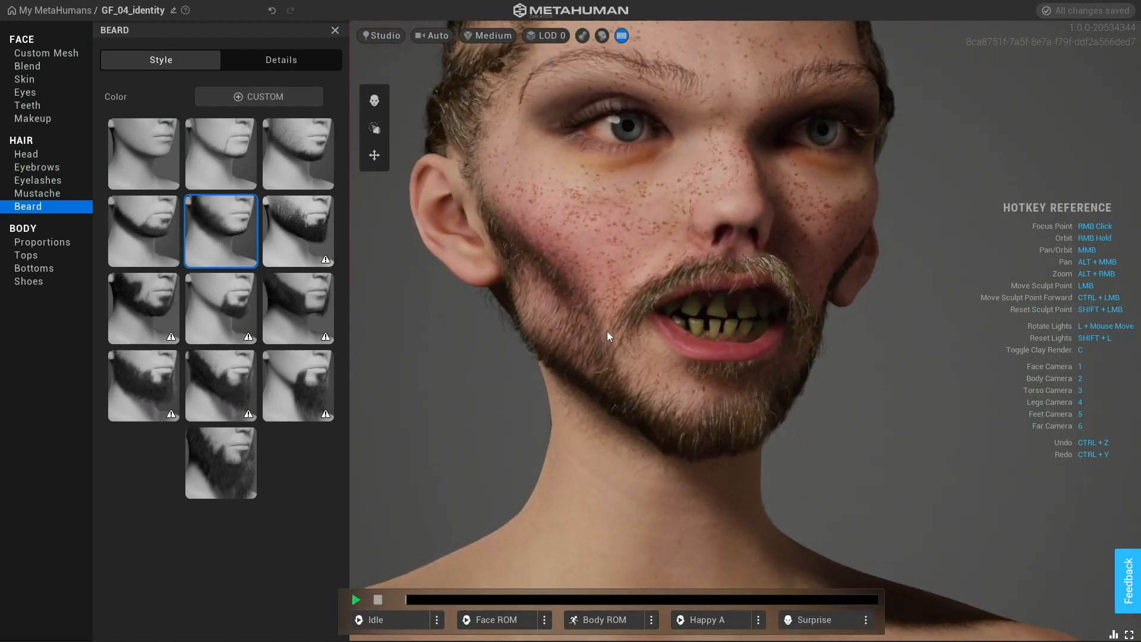
click(223, 163)
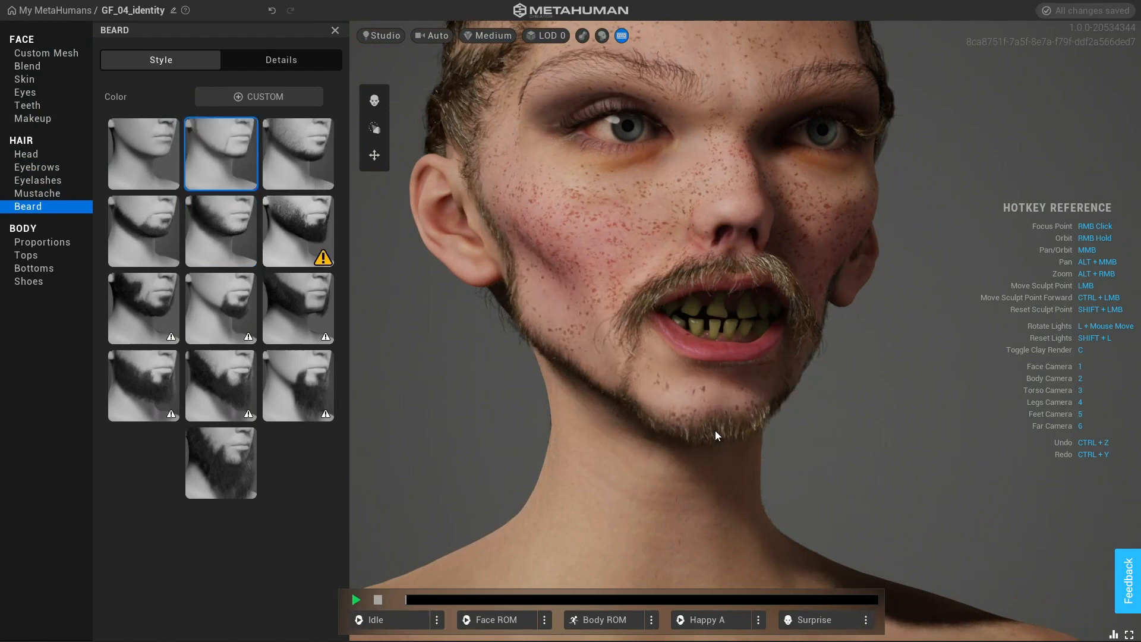
right_drag(714, 384, 815, 330)
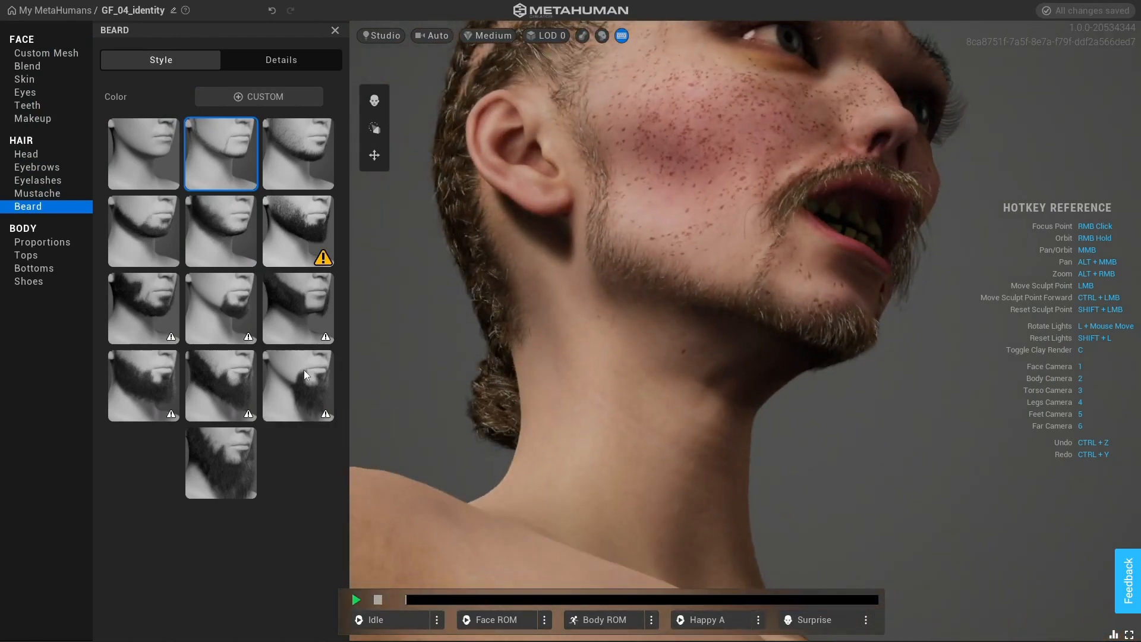
- Try the bushy sideburn beard with the bare chin from the third row and inspect it from both sides
click(298, 309)
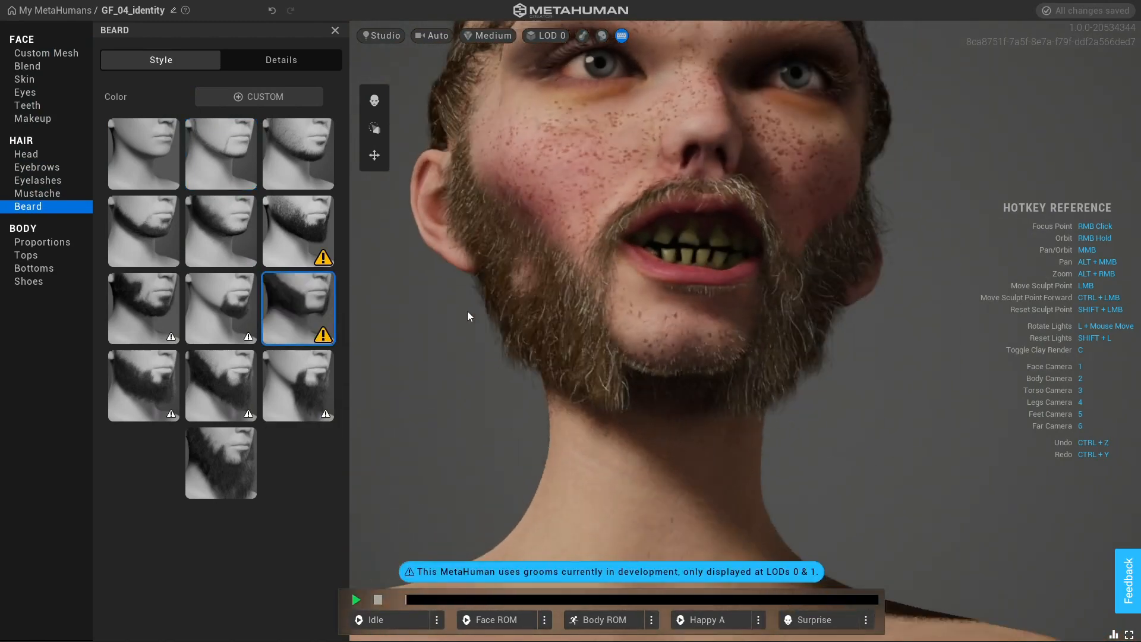
right_drag(615, 390, 865, 351)
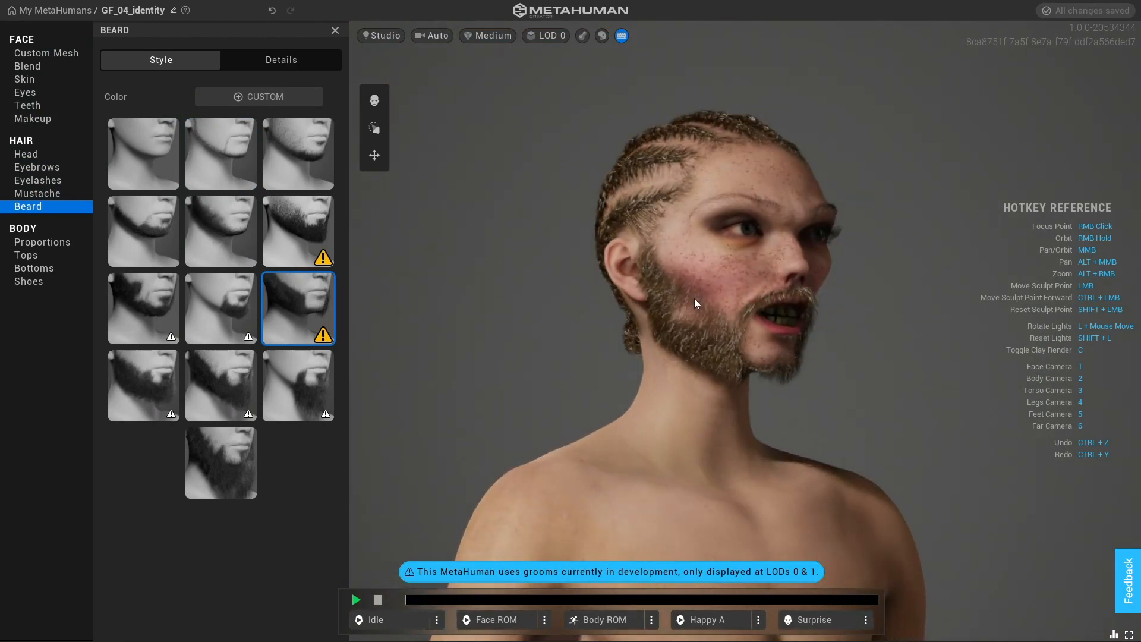
right_click(695, 299)
right_drag(596, 324, 754, 255)
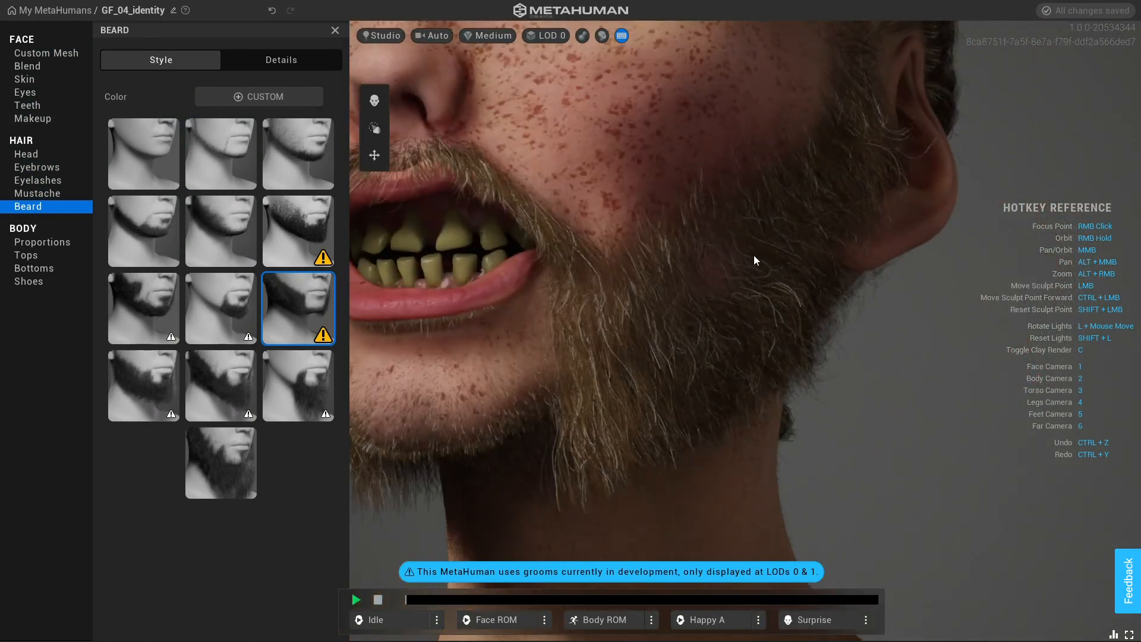
scroll(722, 298, down, 3)
right_drag(606, 329, 719, 350)
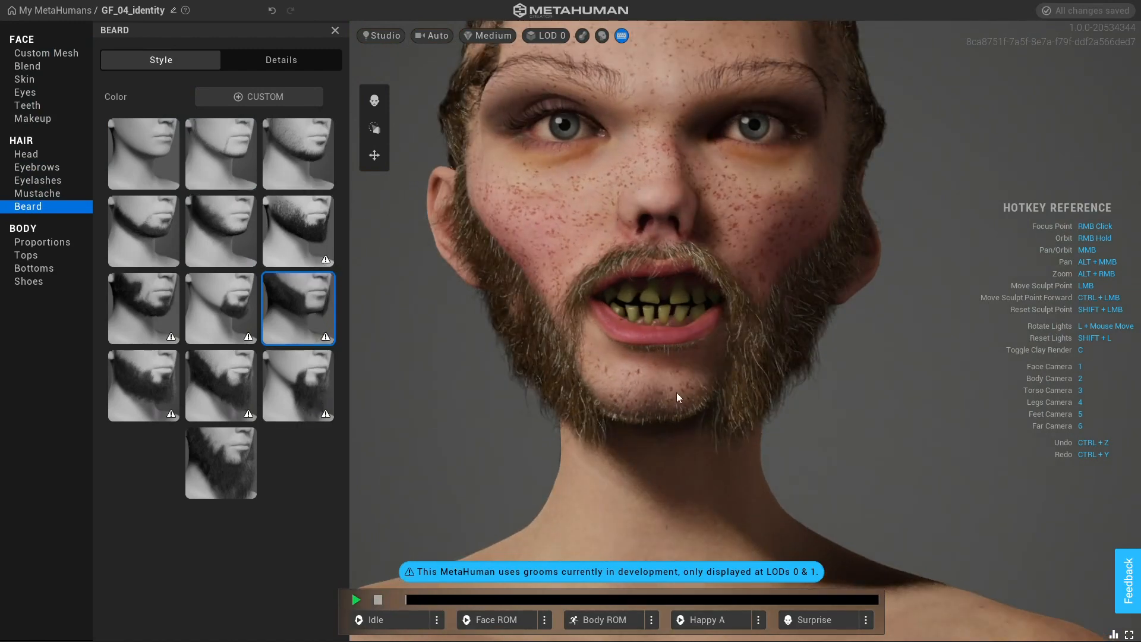
right_drag(679, 397, 611, 347)
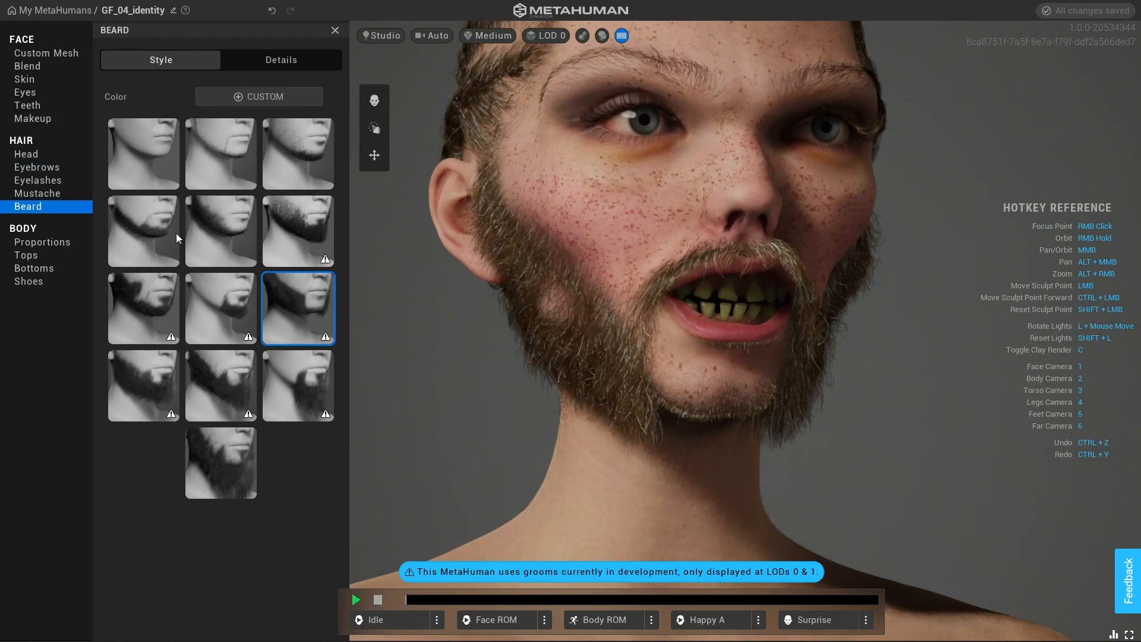
- Compare the Pencil Thin Beard with the stubble beard beside it, apply the stubble, and check it on the full body and face
click(214, 163)
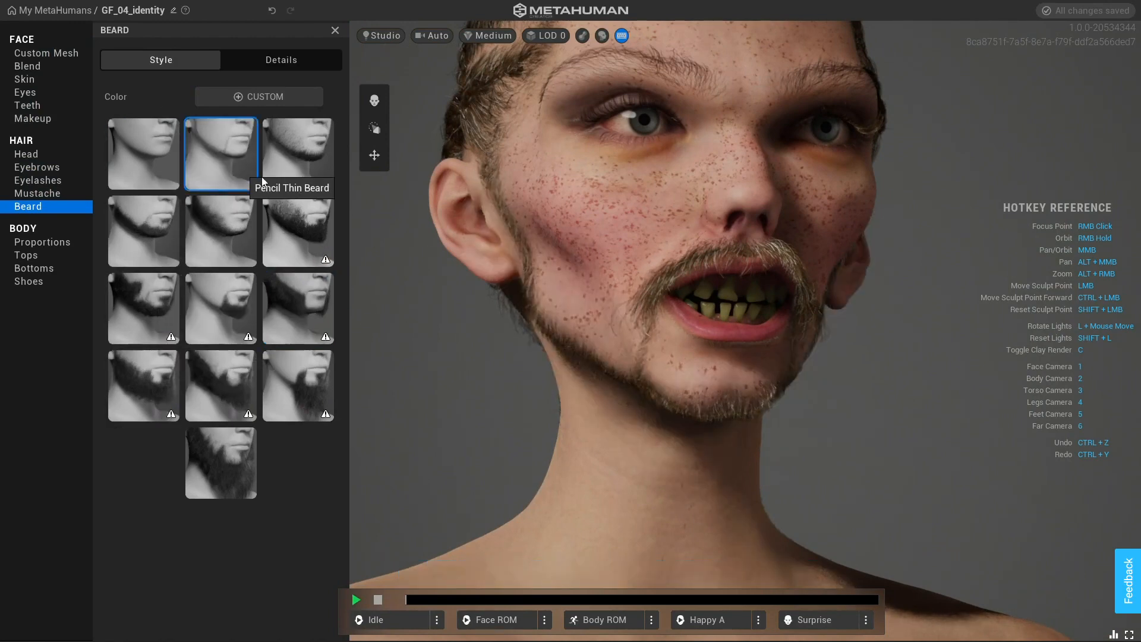
click(291, 166)
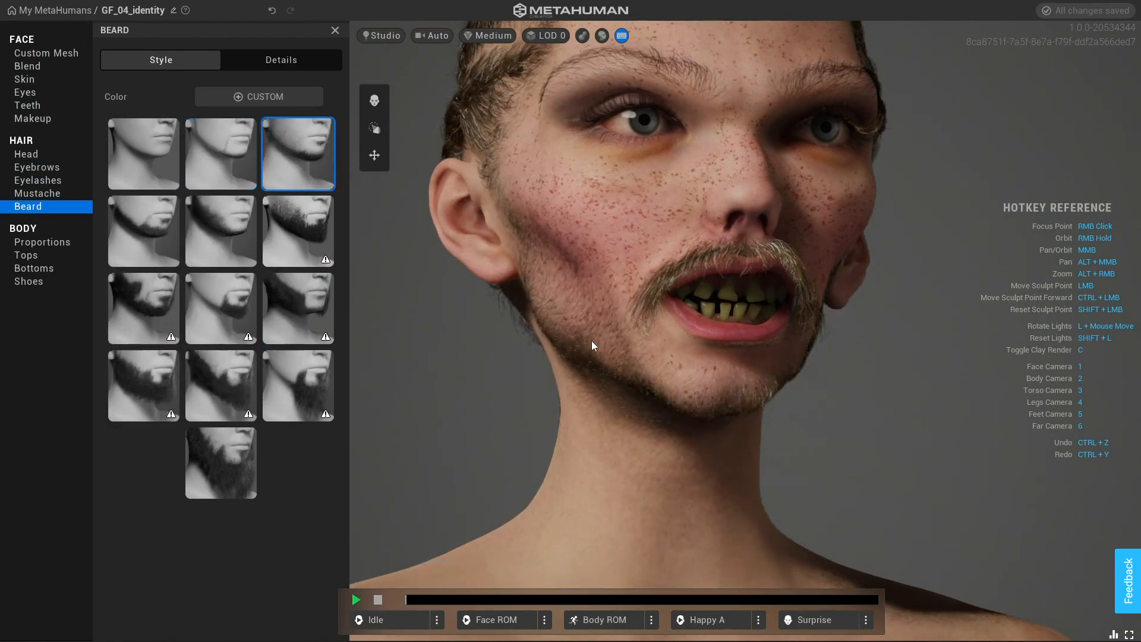
scroll(598, 394, down, 5)
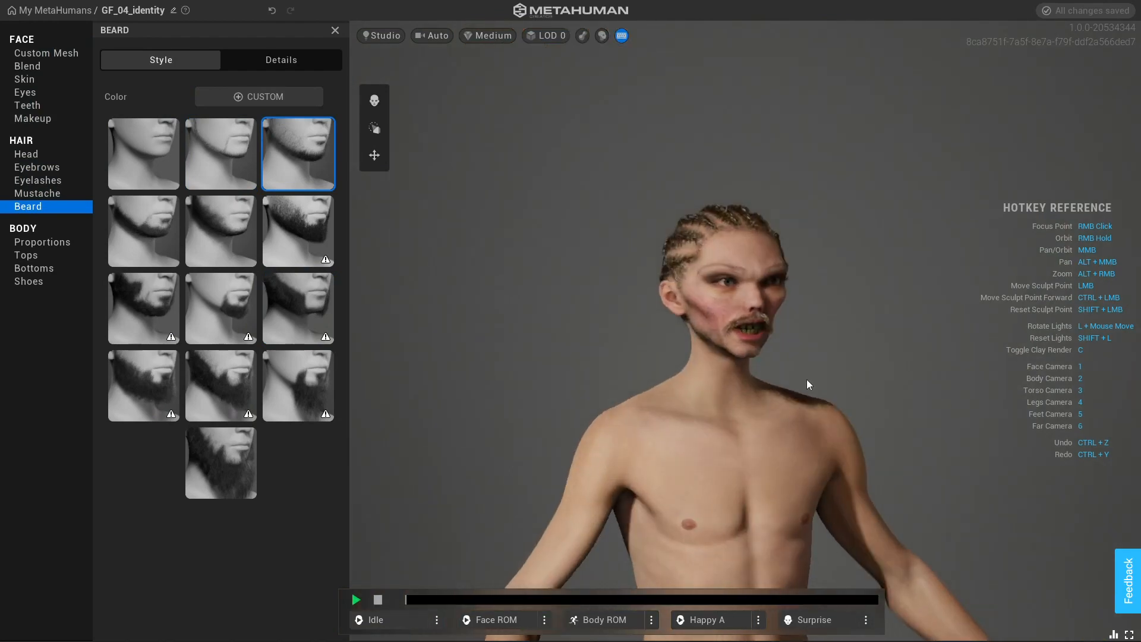
scroll(755, 432, down, 3)
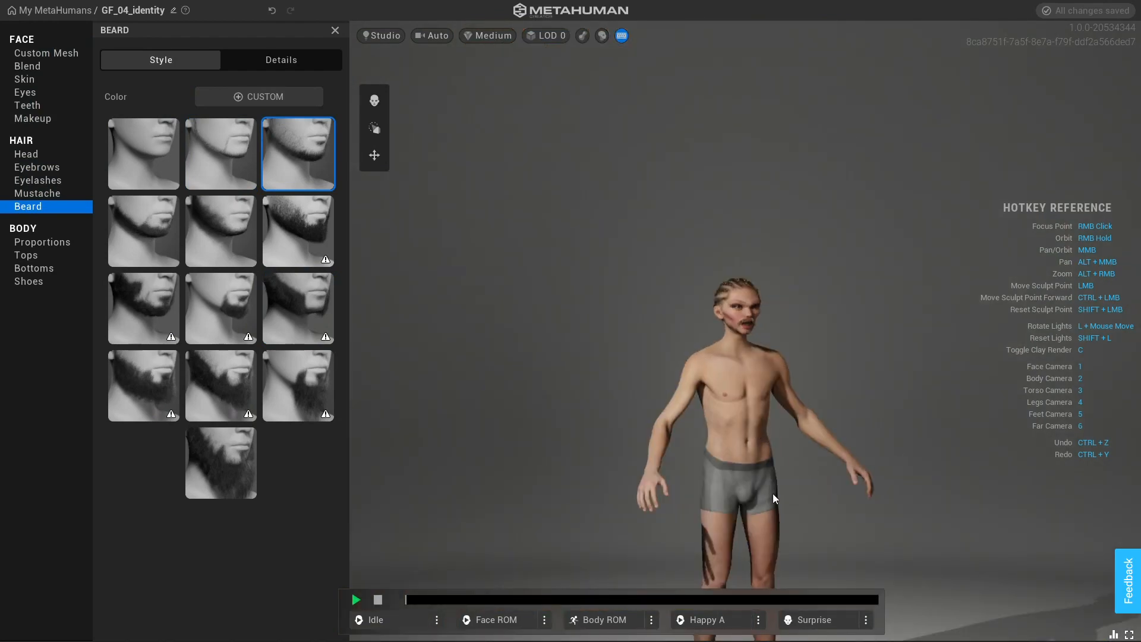
key(2)
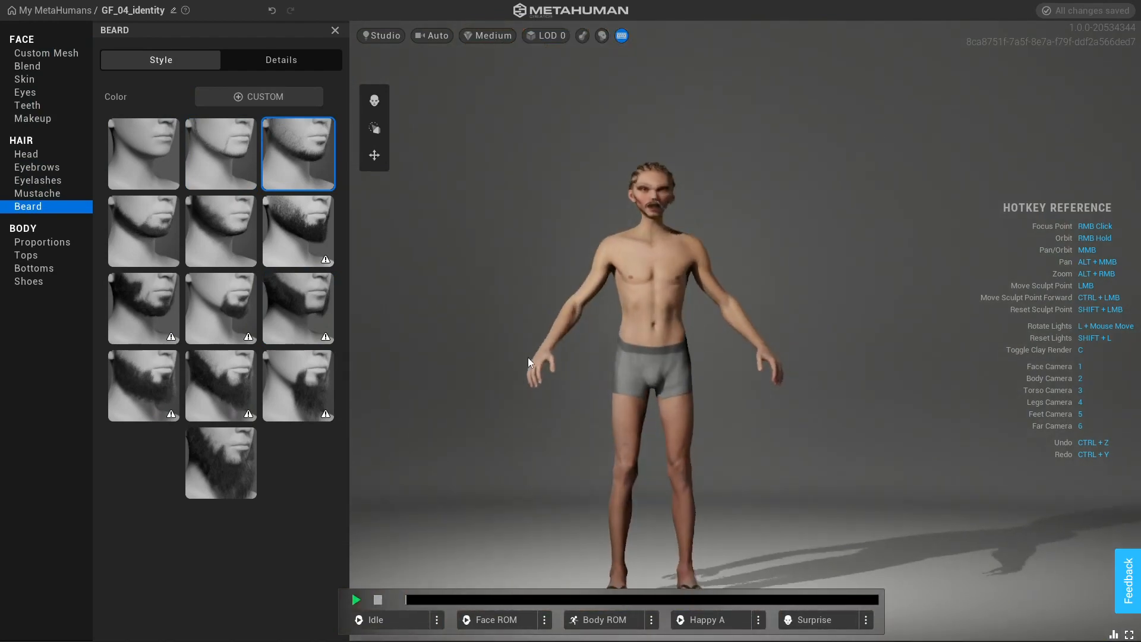
key(1)
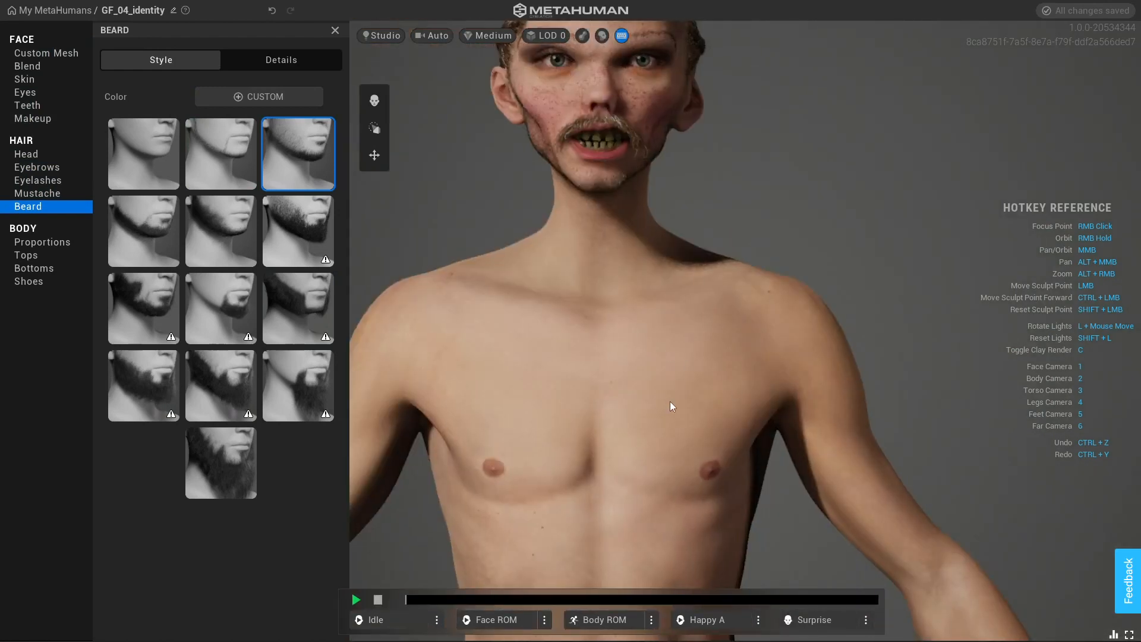
alt+right_drag(697, 297, 751, 363)
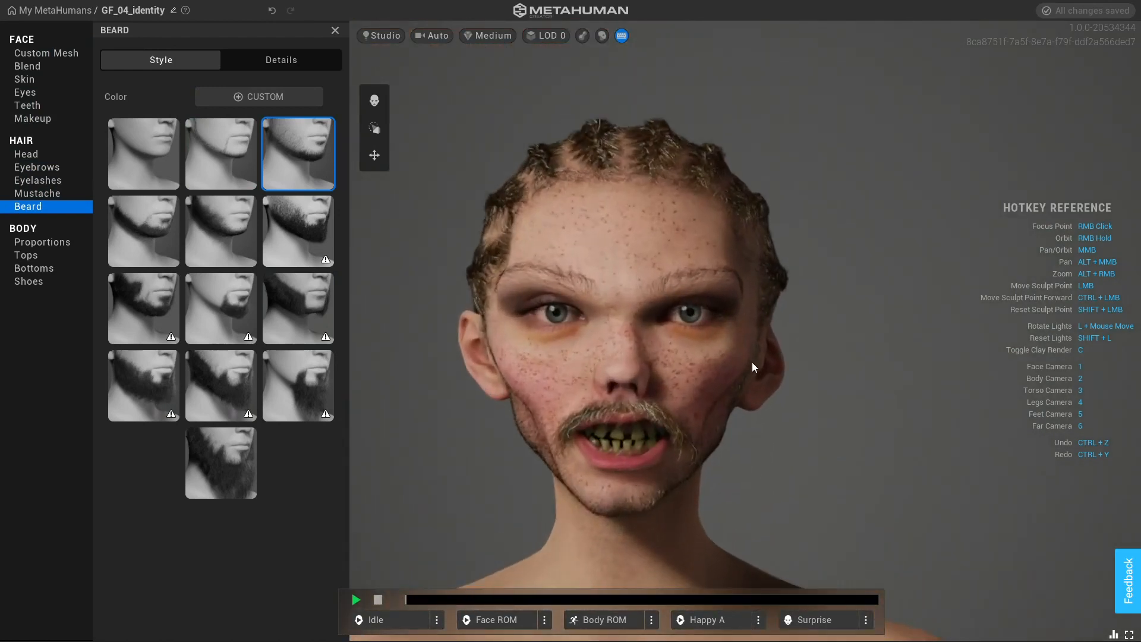
- Try the slim and heavy male builds at average height, return to the slim build, and switch the body to short height
click(34, 244)
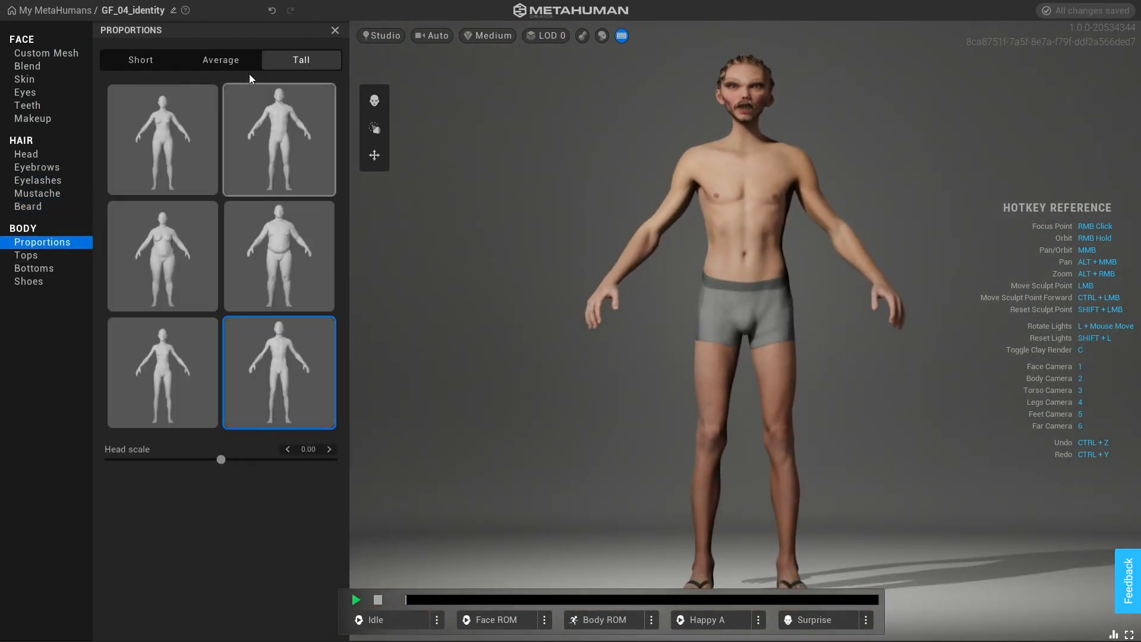
click(233, 65)
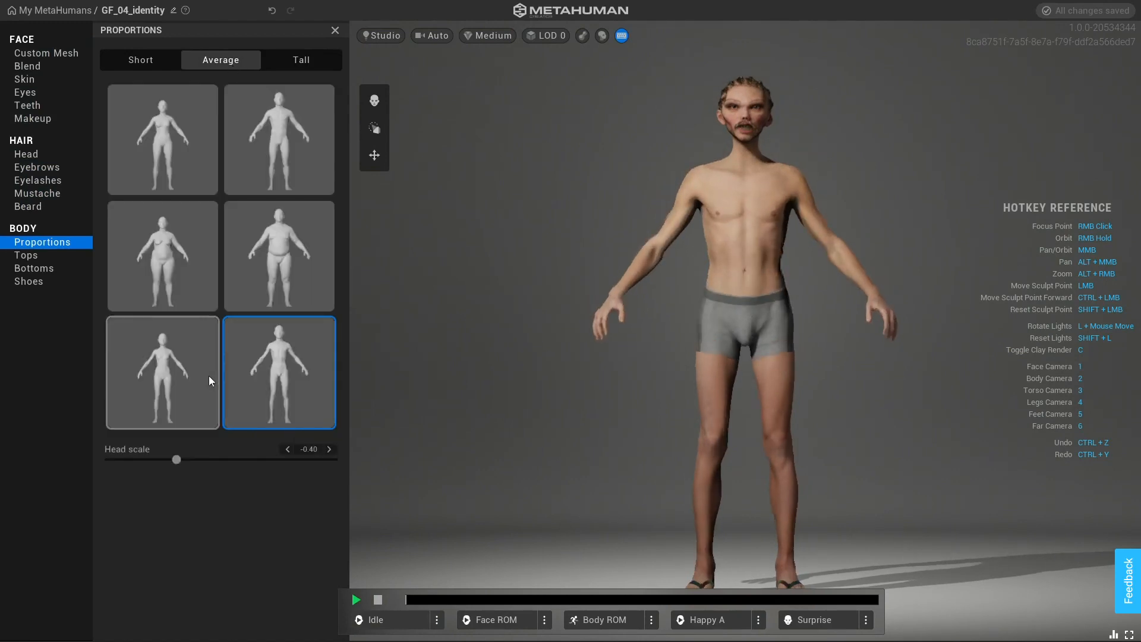
click(282, 275)
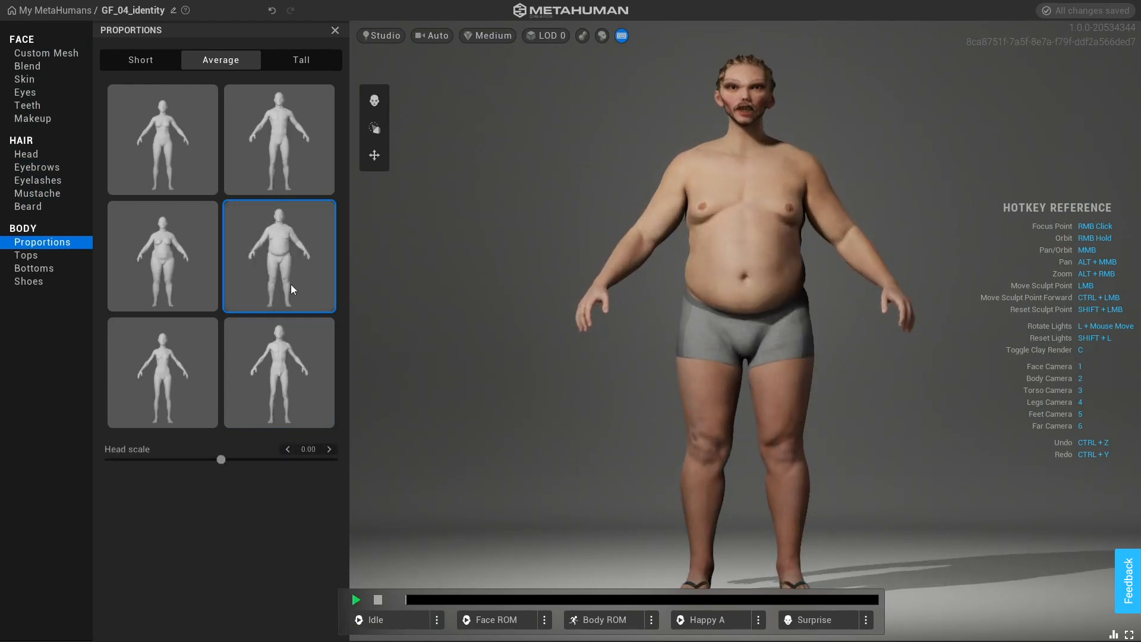
click(285, 416)
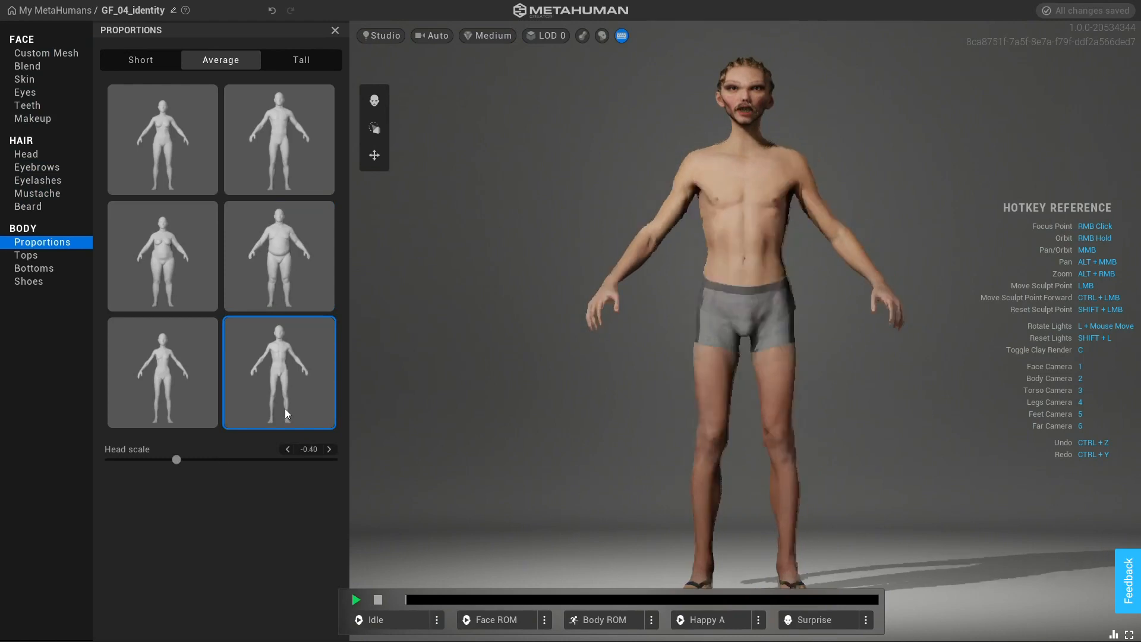
click(143, 61)
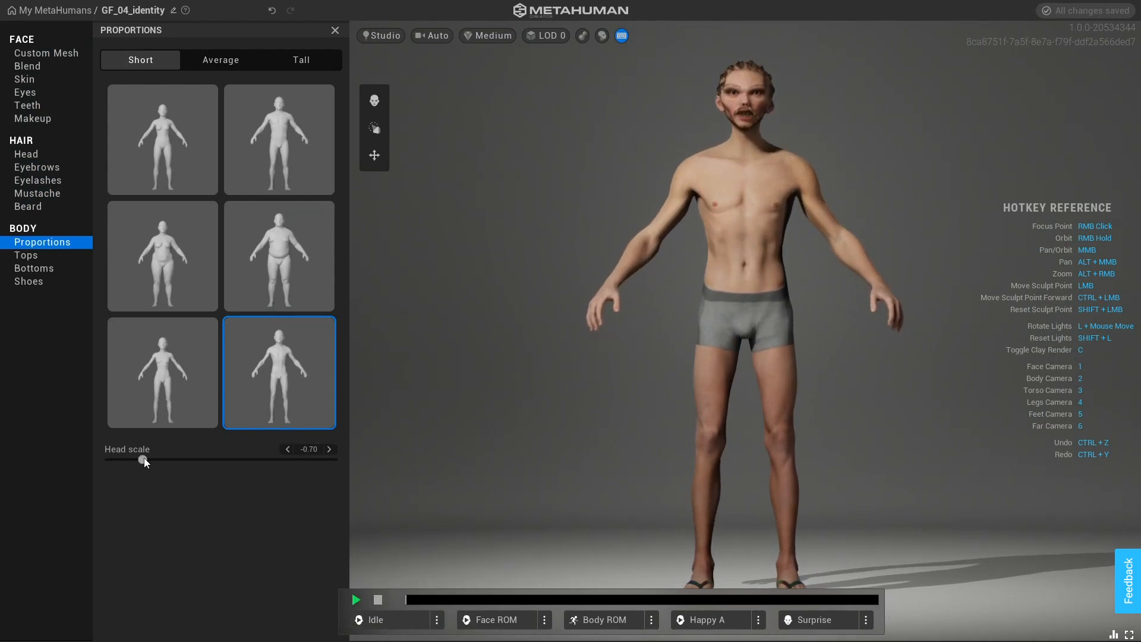
- Enlarge the head by setting the head scale to 0.58
drag(144, 458, 203, 459)
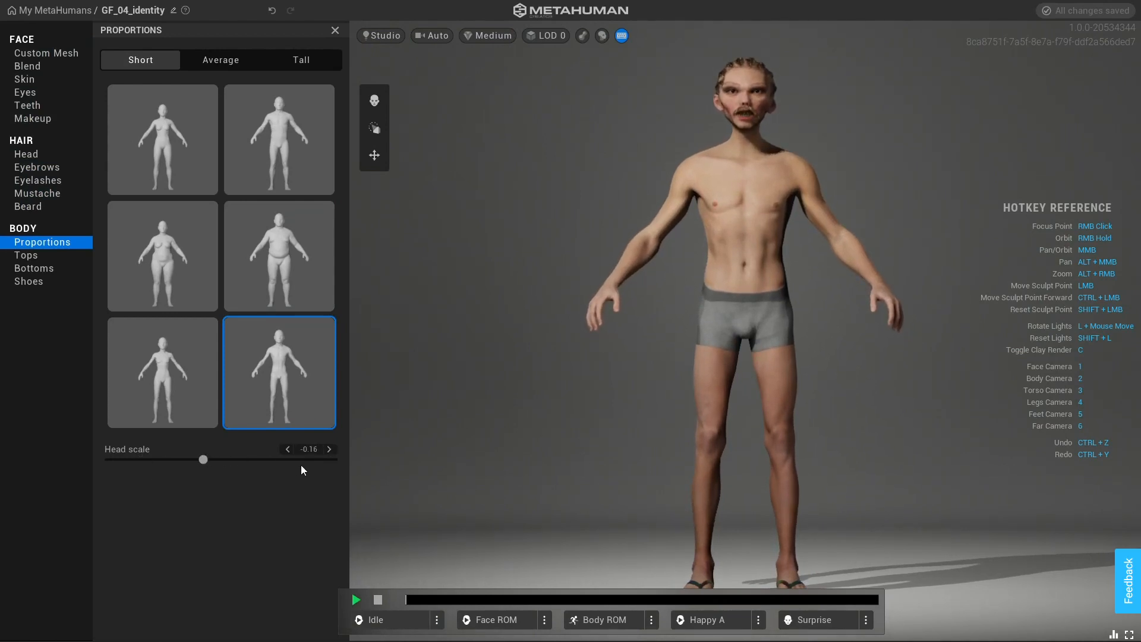
click(301, 466)
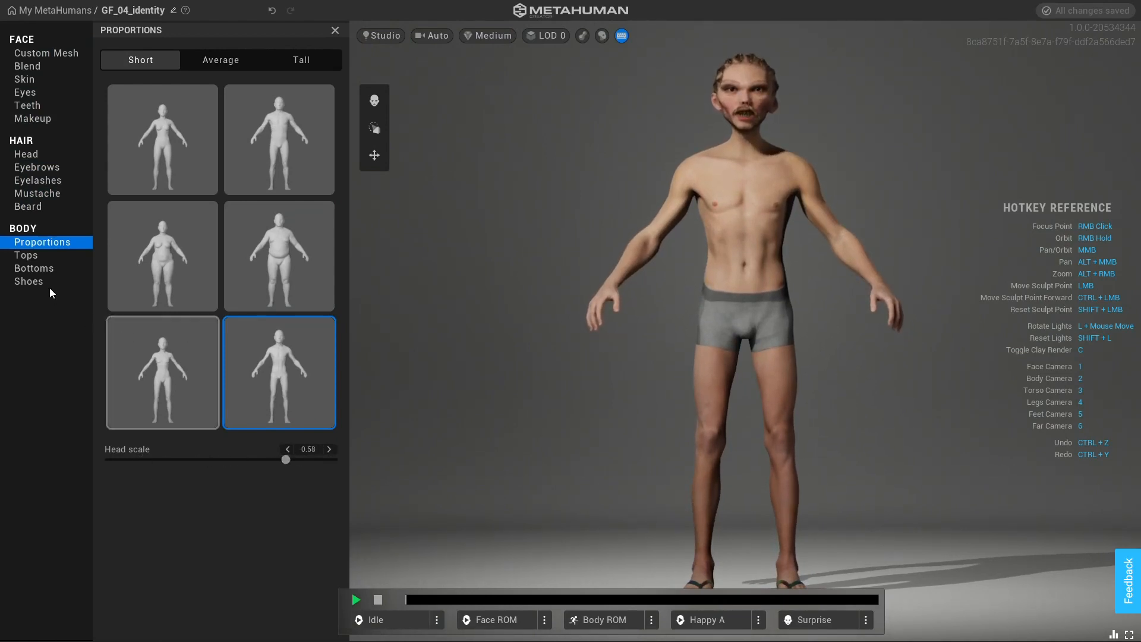
- Try the Hoodie and the Sweater on the upper body, then set the top back to None
click(30, 259)
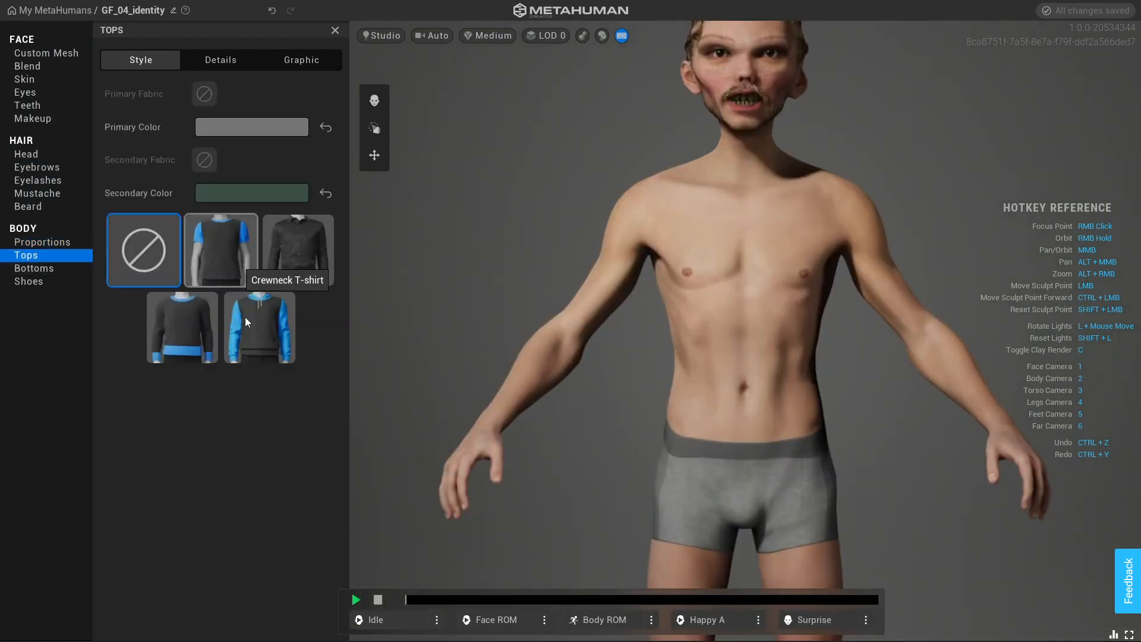
click(249, 334)
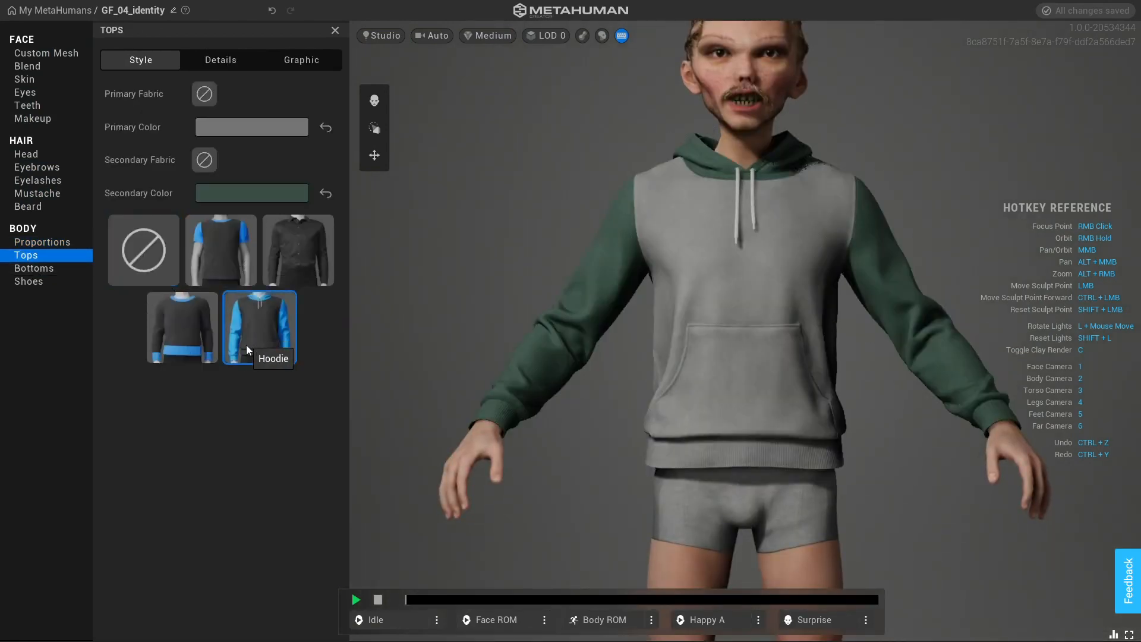
click(202, 344)
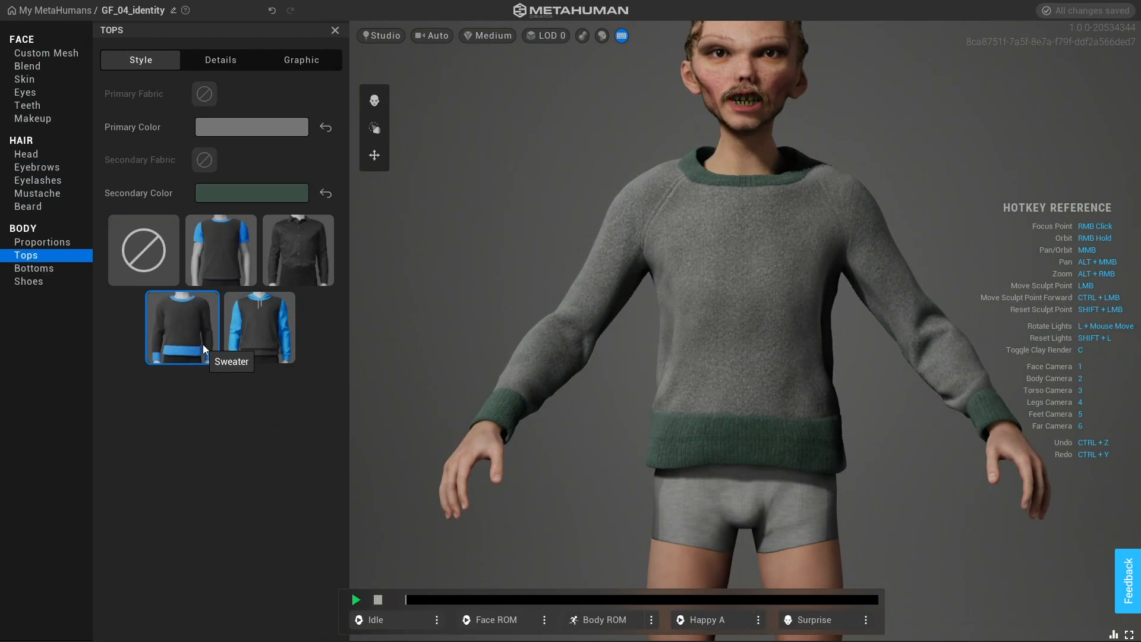
click(249, 333)
click(161, 268)
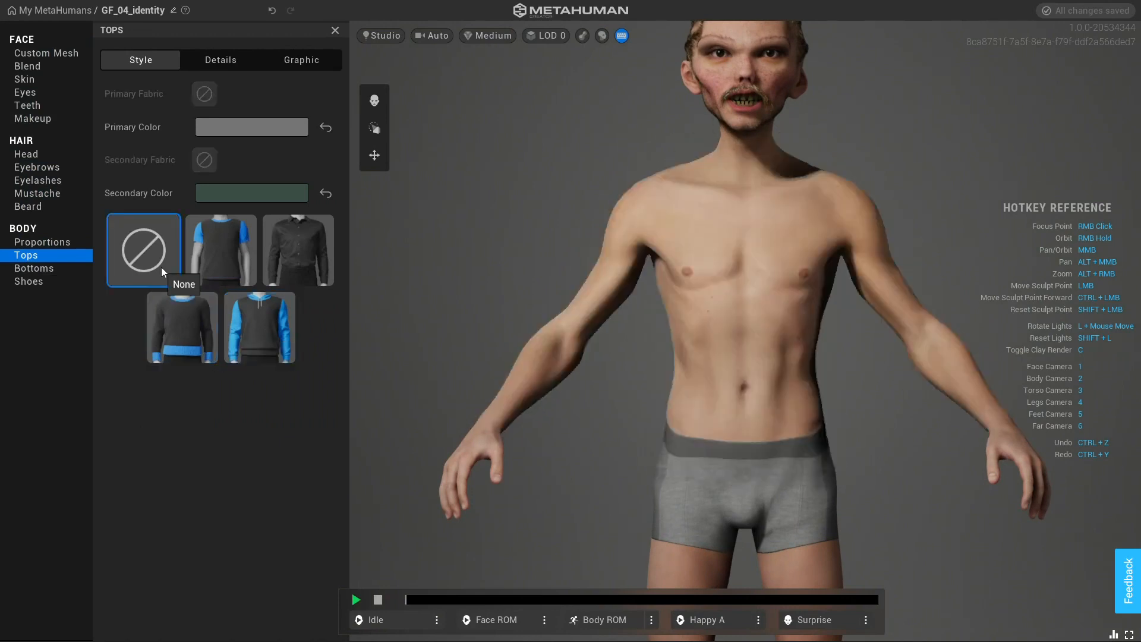
- Try the loose sports shorts, apply the tight black shorts from the second row instead, and view the available shoes
click(34, 268)
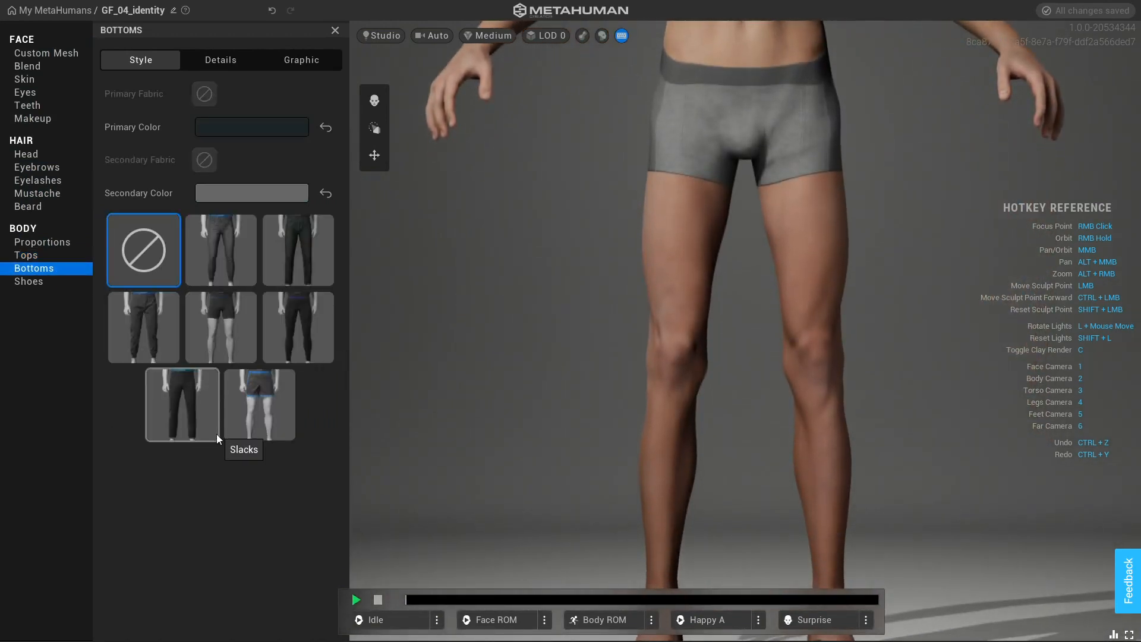
click(254, 421)
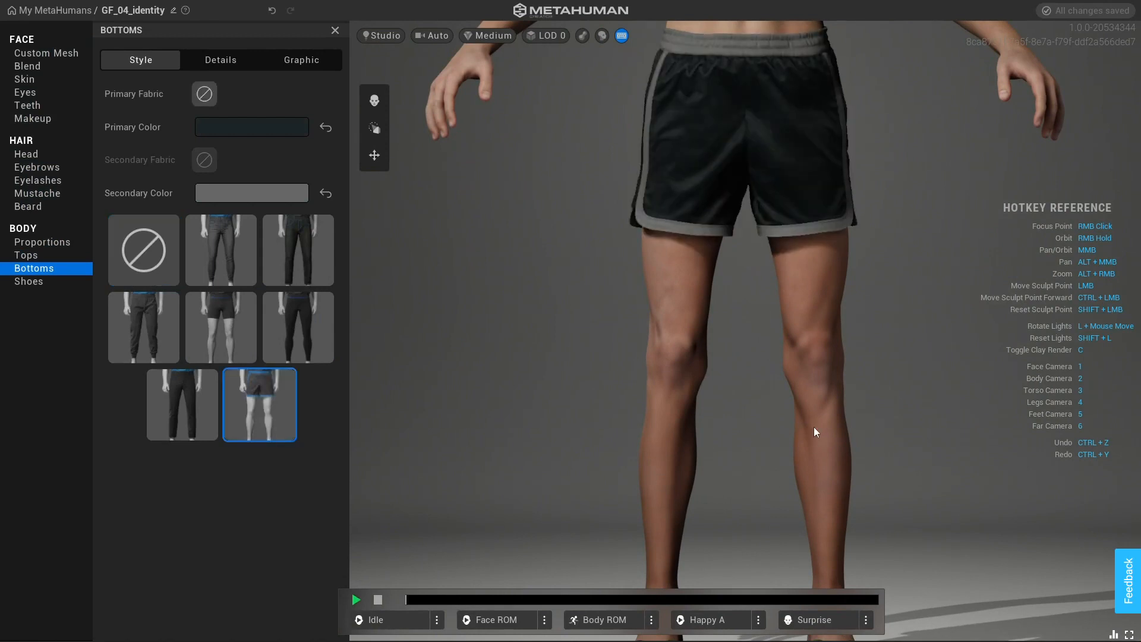
click(209, 322)
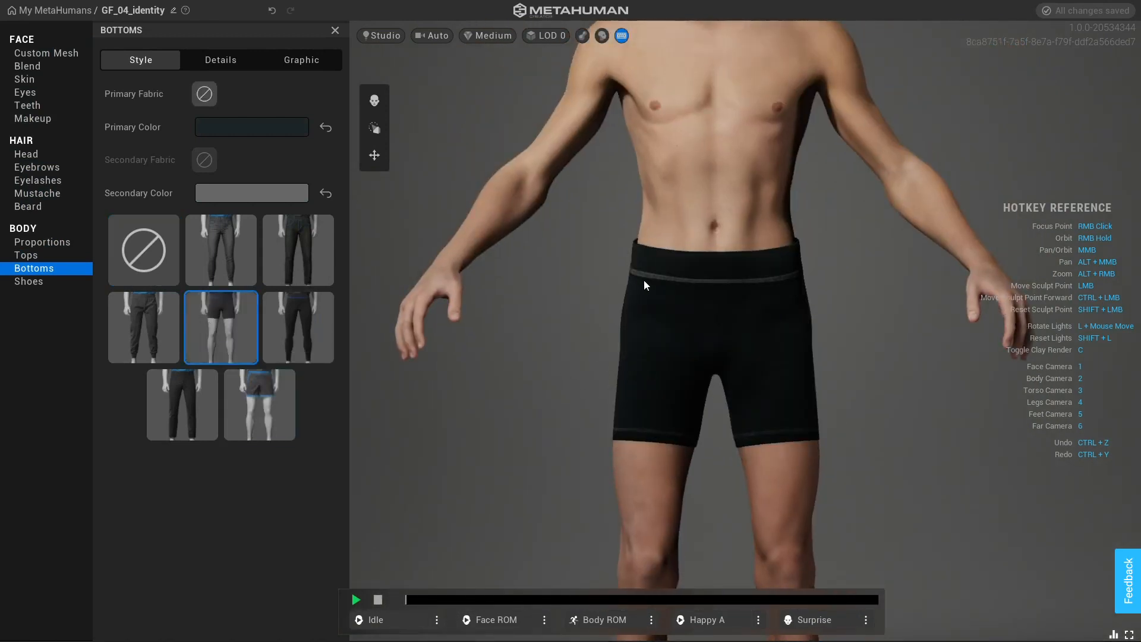
mouse_move(645, 280)
middle_down()
mouse_move(603, 480)
mouse_move(648, 193)
middle_up()
middle_drag(673, 339, 685, 190)
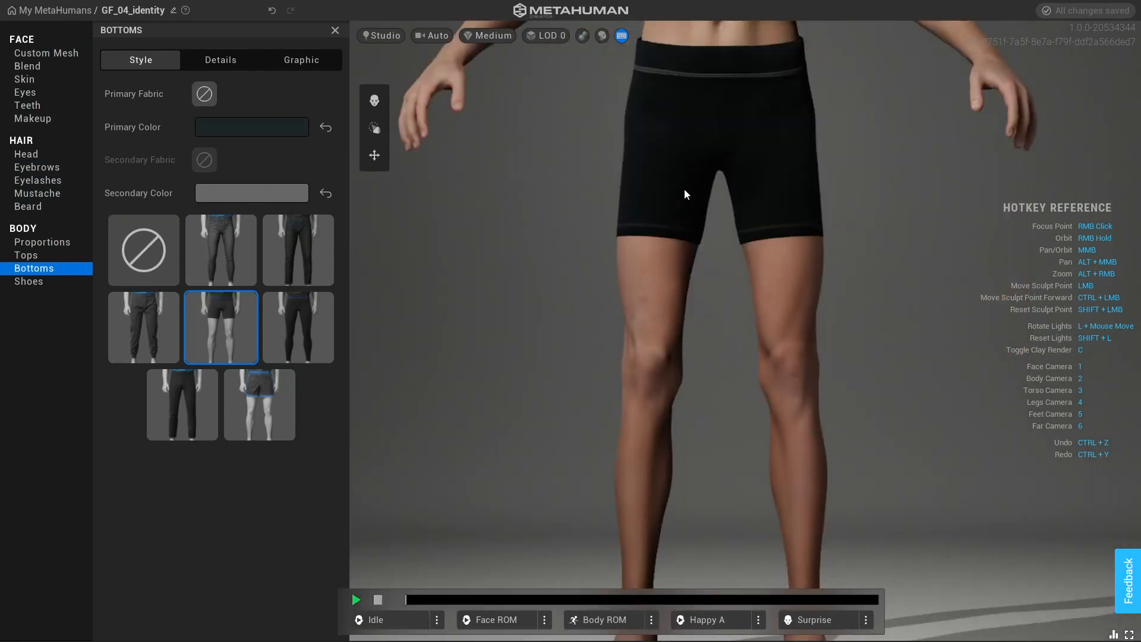
click(43, 282)
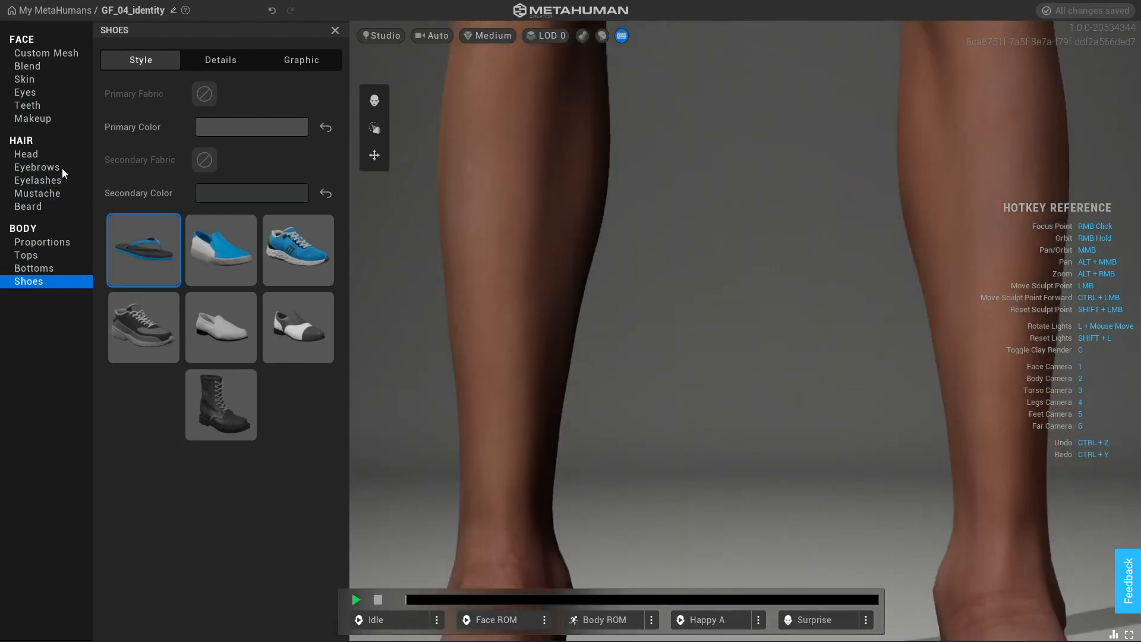
- Try the large afro and the high bun with bangs as head hair, inspecting each from several angles
click(28, 154)
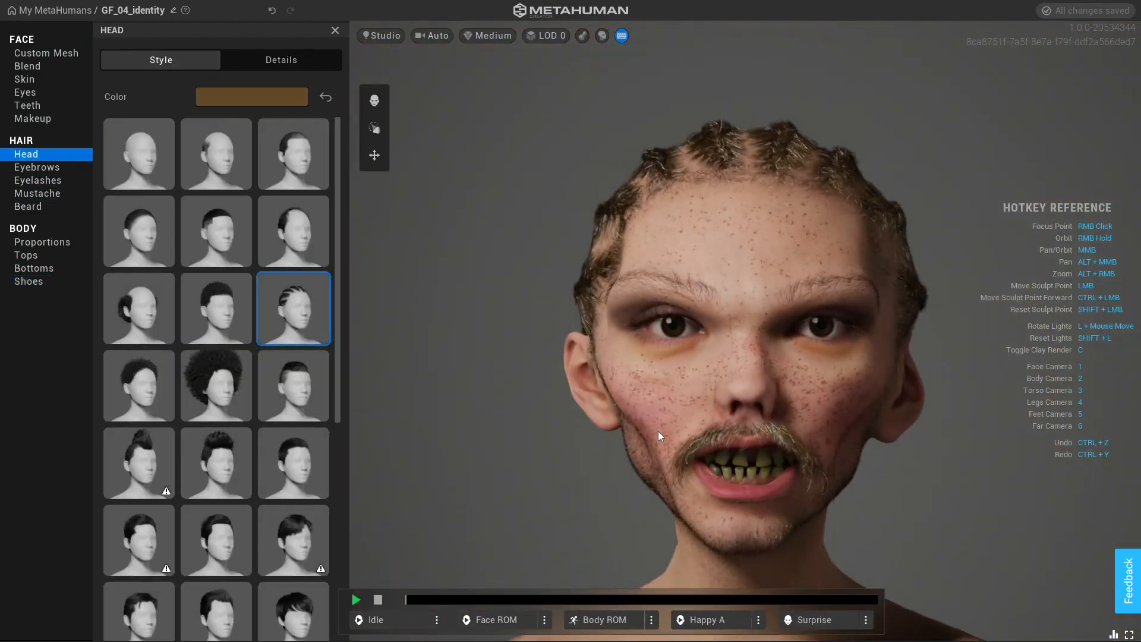
click(189, 385)
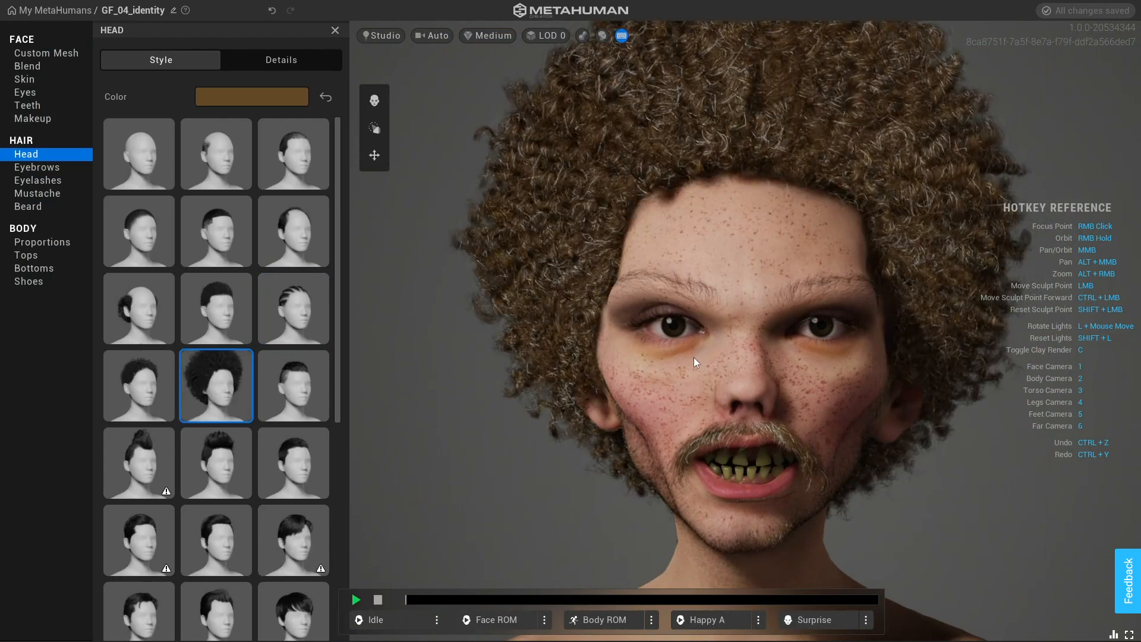
right_drag(840, 401, 620, 412)
scroll(770, 402, down, 2)
right_drag(832, 381, 929, 406)
scroll(301, 503, down, 5)
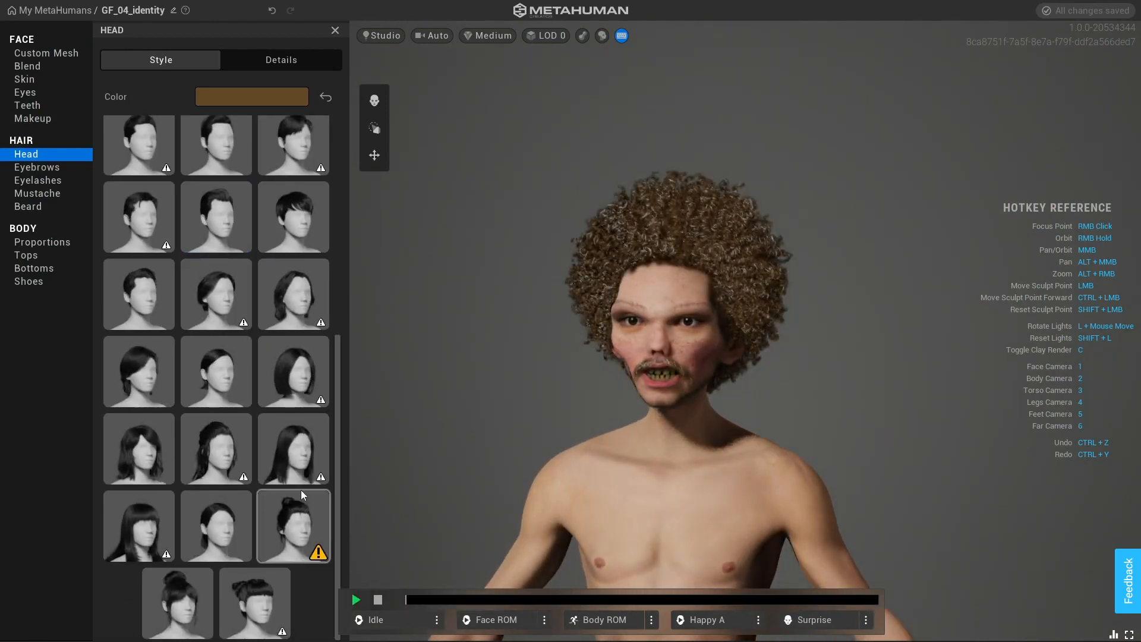
click(160, 598)
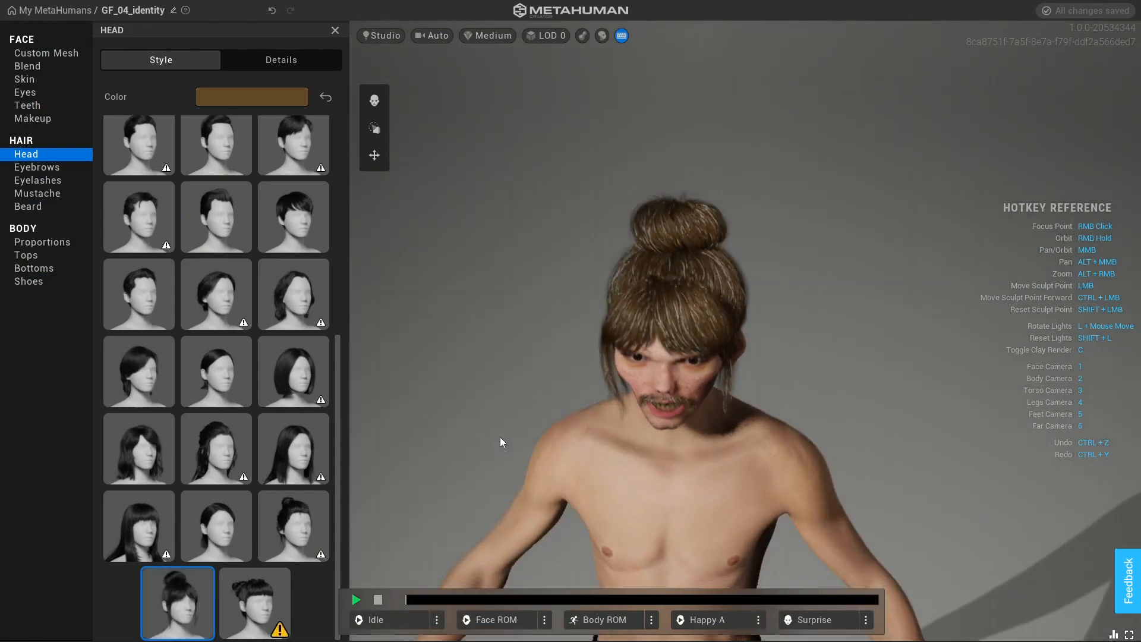
right_drag(500, 437, 553, 315)
- Give the hair a custom golden-orange colour with melanin 0.31 and redness 1.00, and check it up close from front and side
click(237, 102)
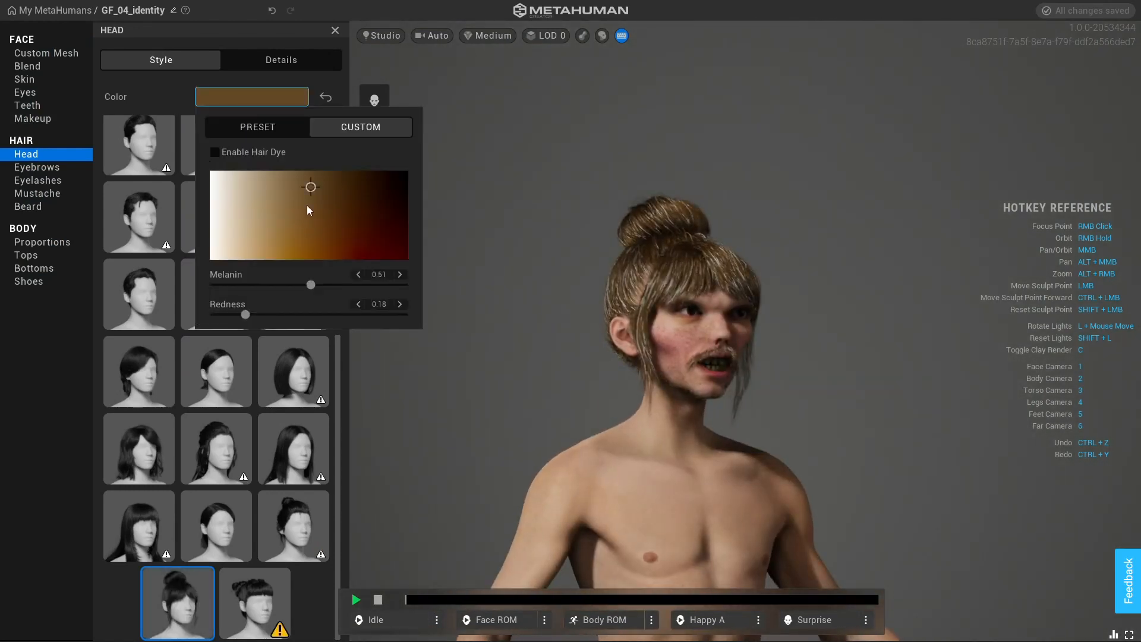
drag(308, 210, 270, 273)
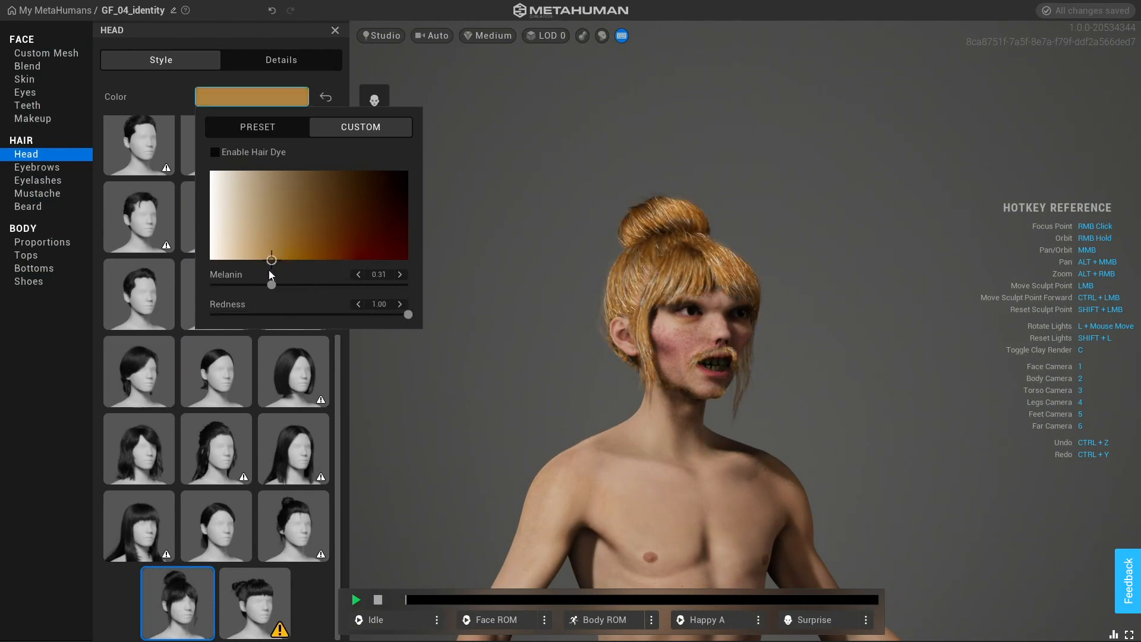
click(571, 306)
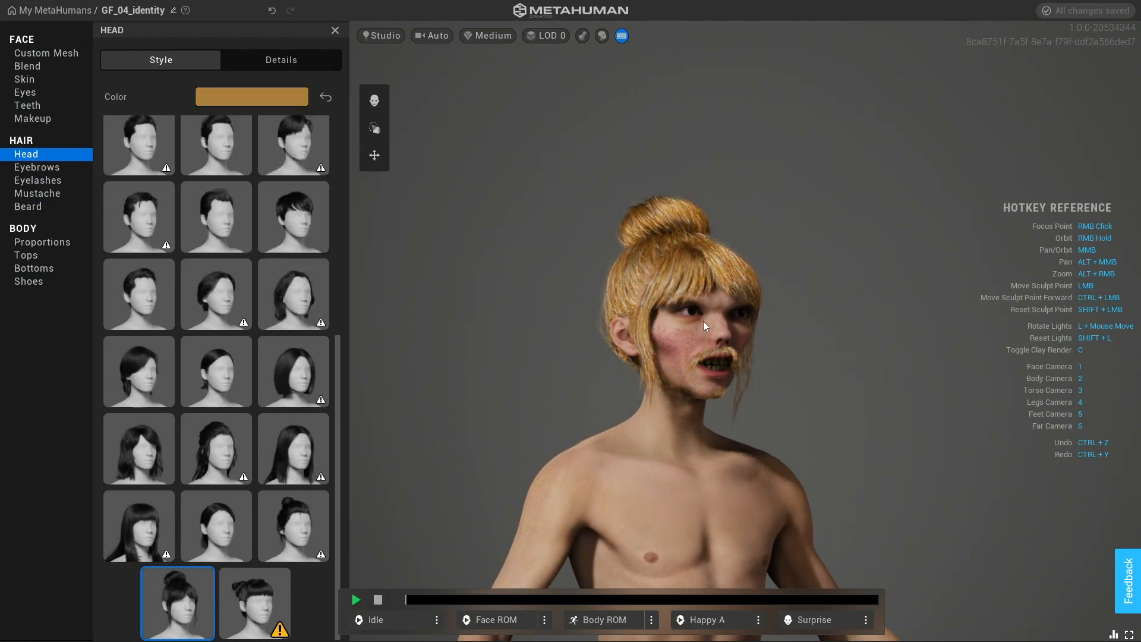
key(1)
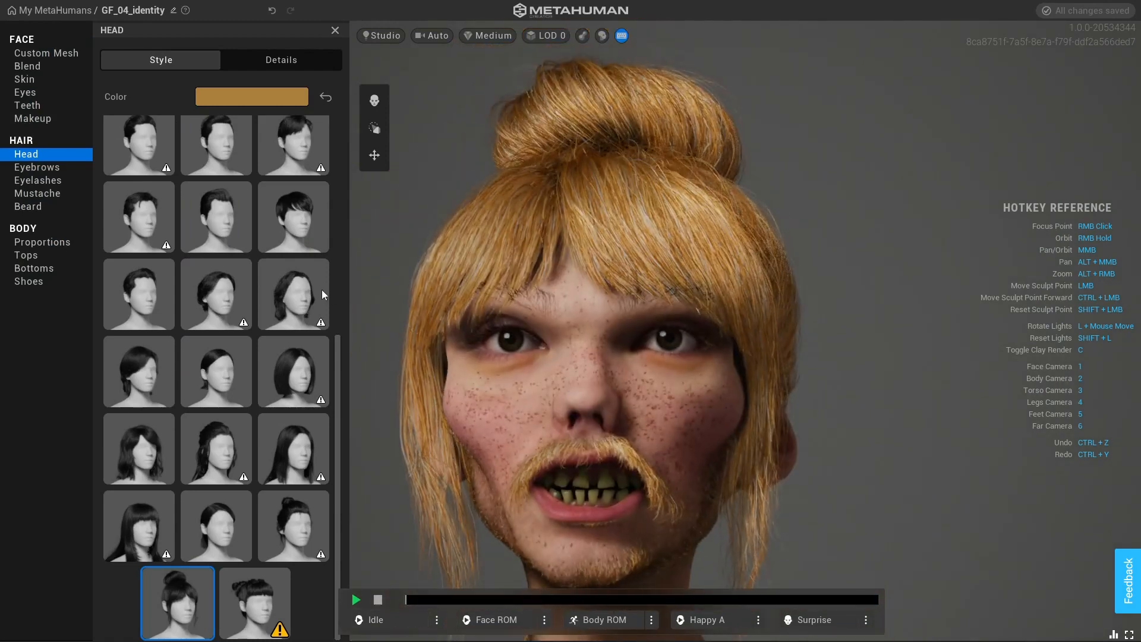
scroll(305, 292, up, 6)
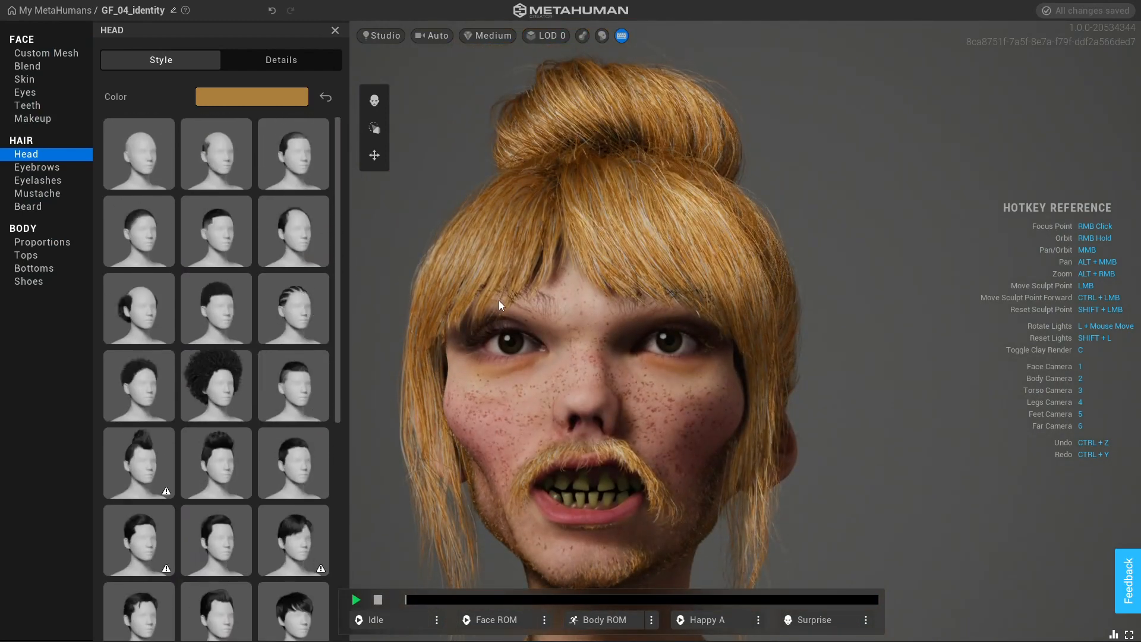
right_drag(499, 301, 830, 312)
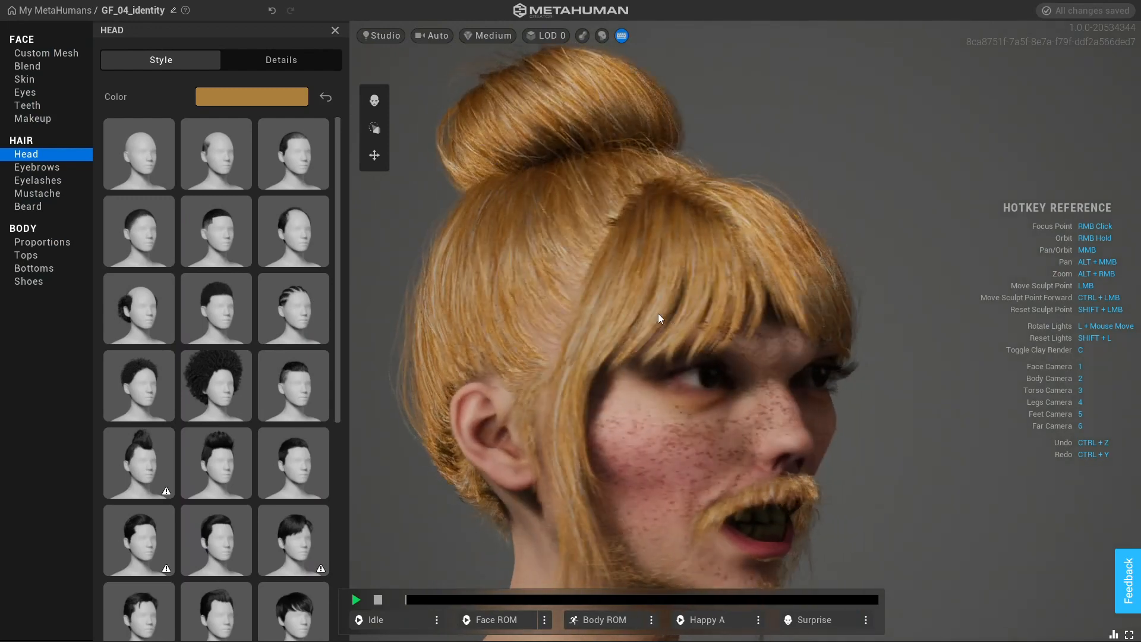
right_drag(658, 313, 545, 312)
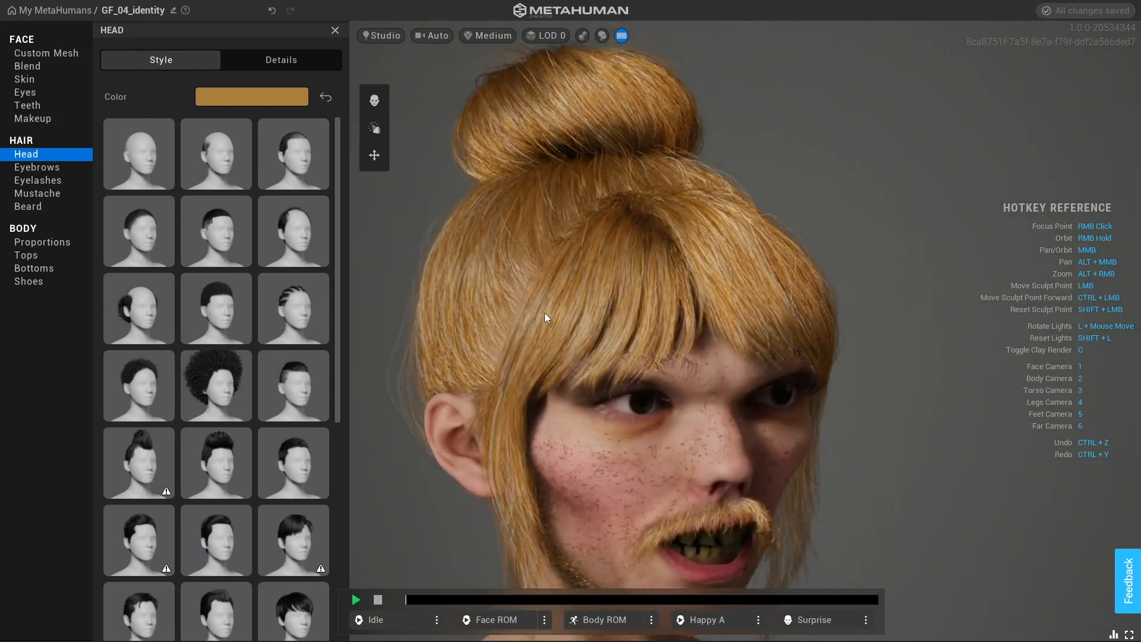
- Try the short receding hairstyle in the second row, then apply the bald-top style with curly sides from the third row
click(275, 228)
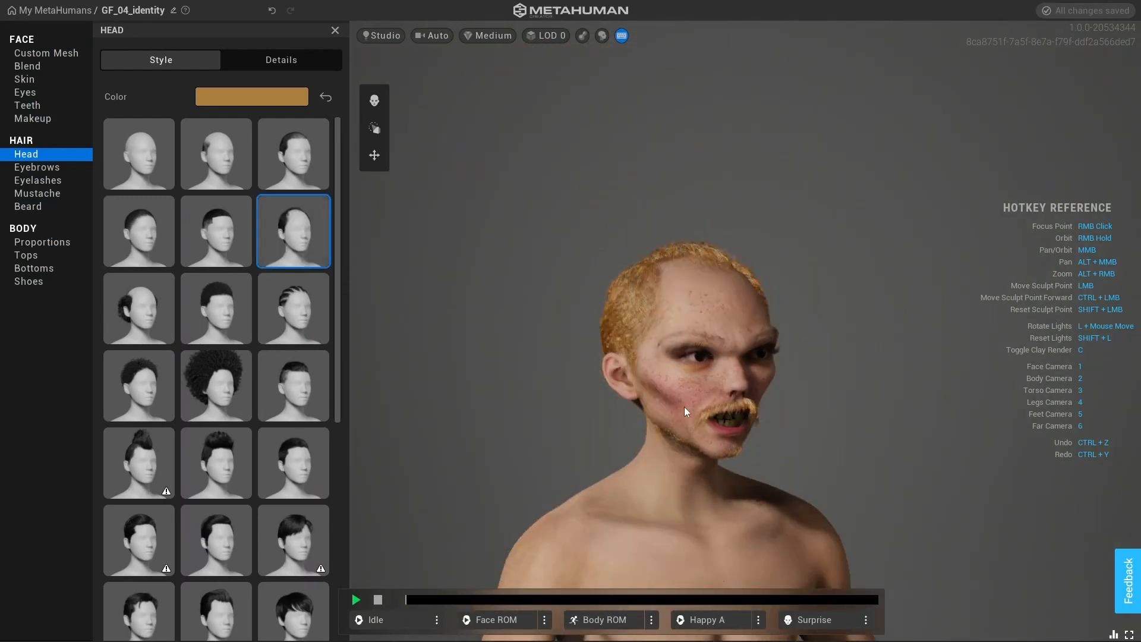
right_drag(682, 350, 523, 336)
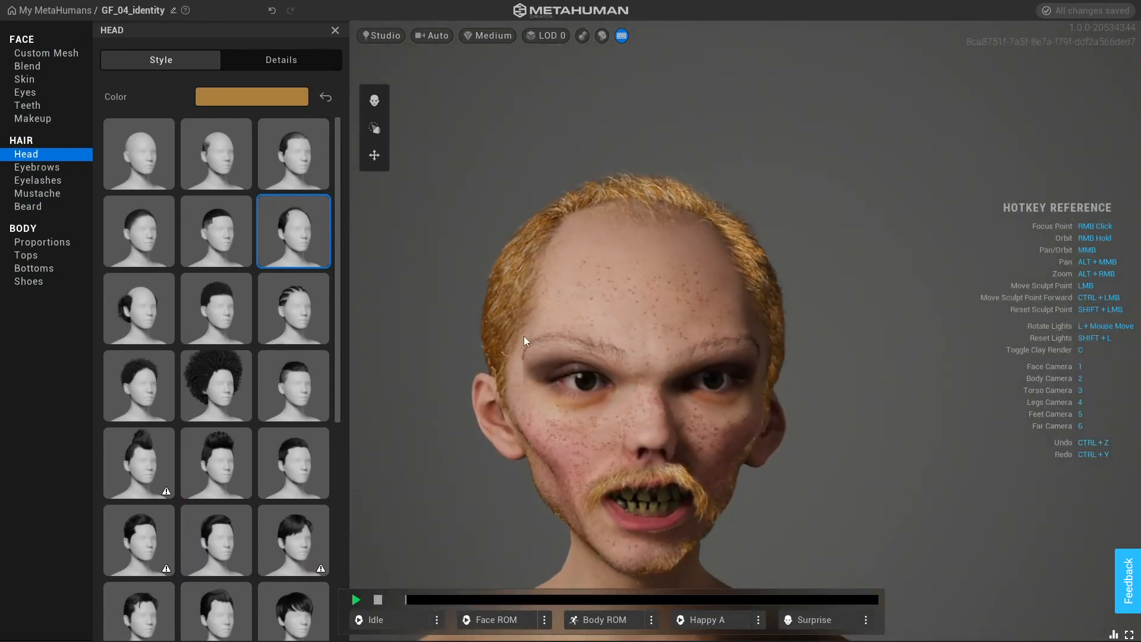
click(143, 342)
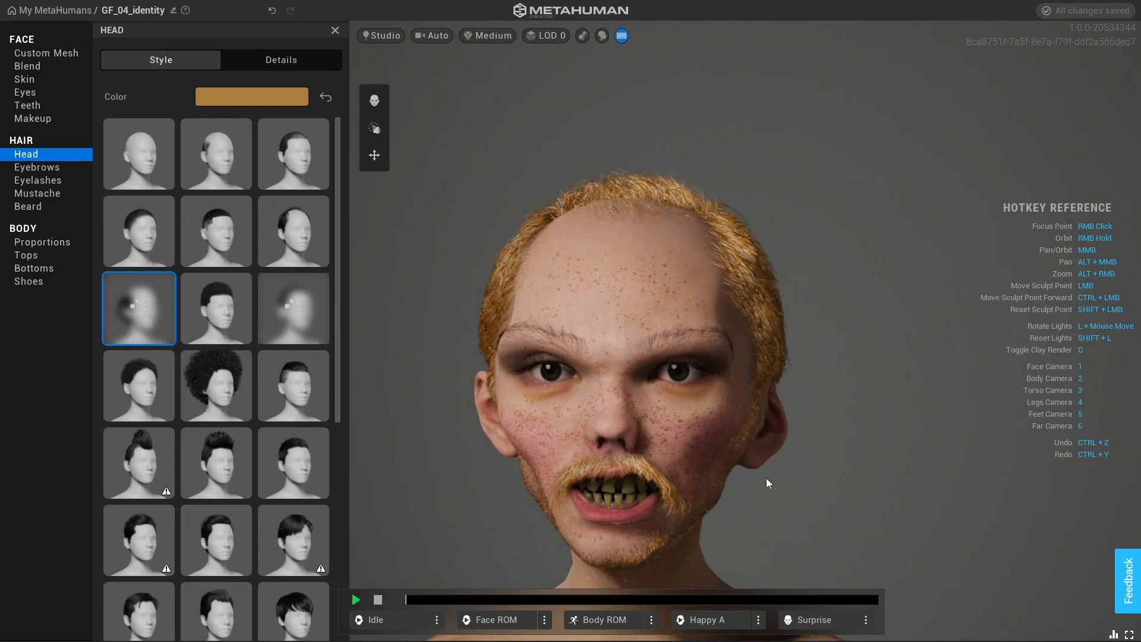
right_drag(729, 461, 348, 430)
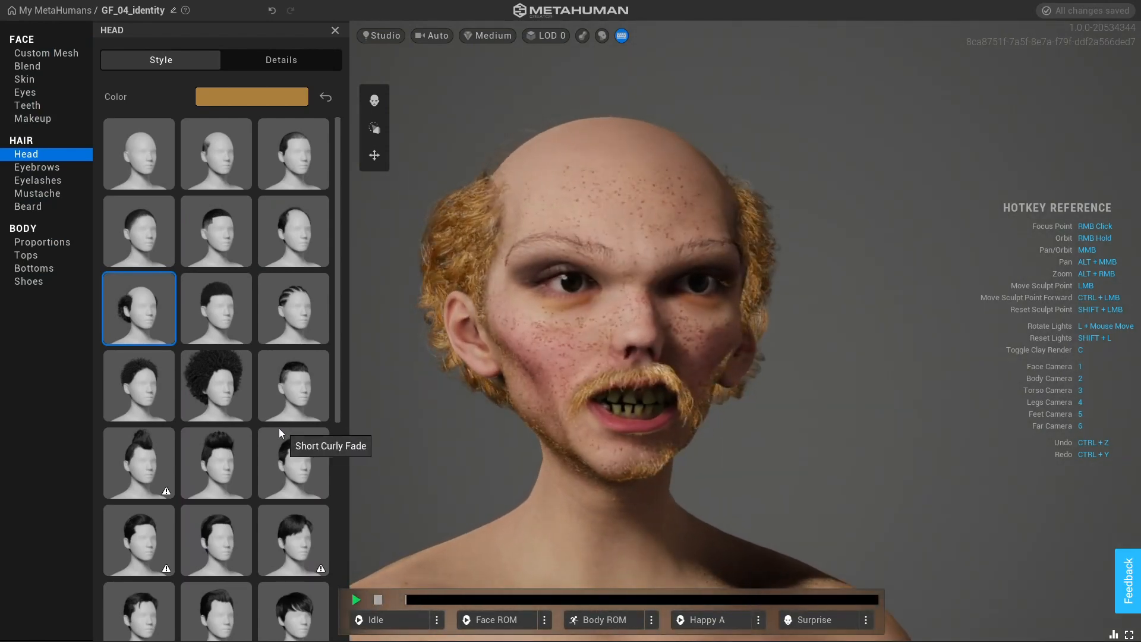
middle_drag(573, 479, 558, 419)
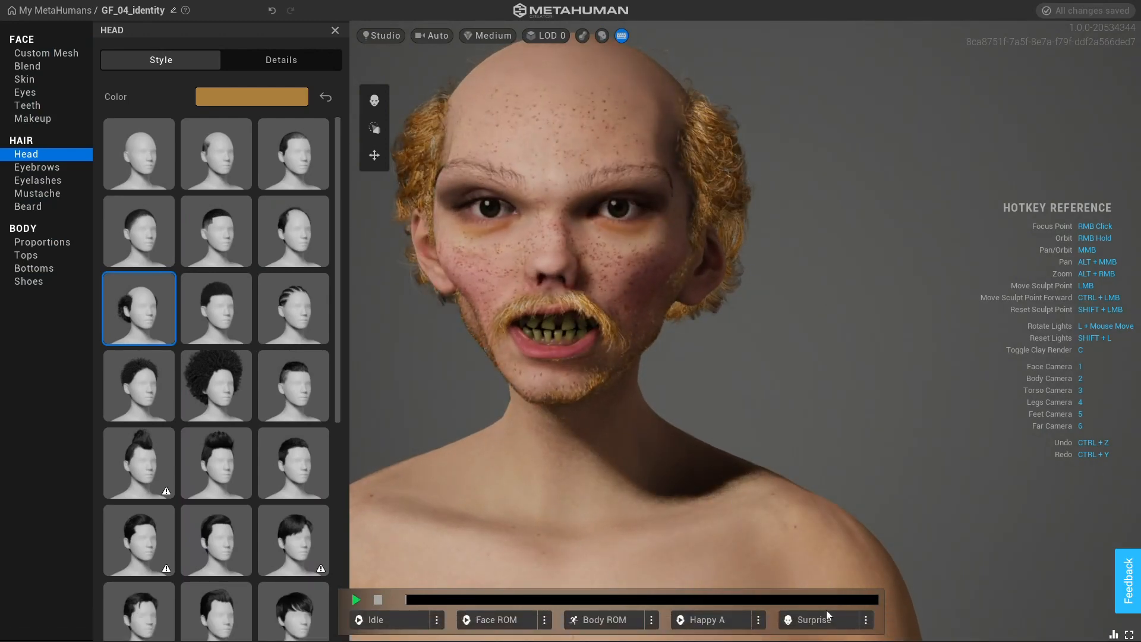
- Preview the Surprise expression and the Happy A animation, checking the character up close and from farther away
click(814, 619)
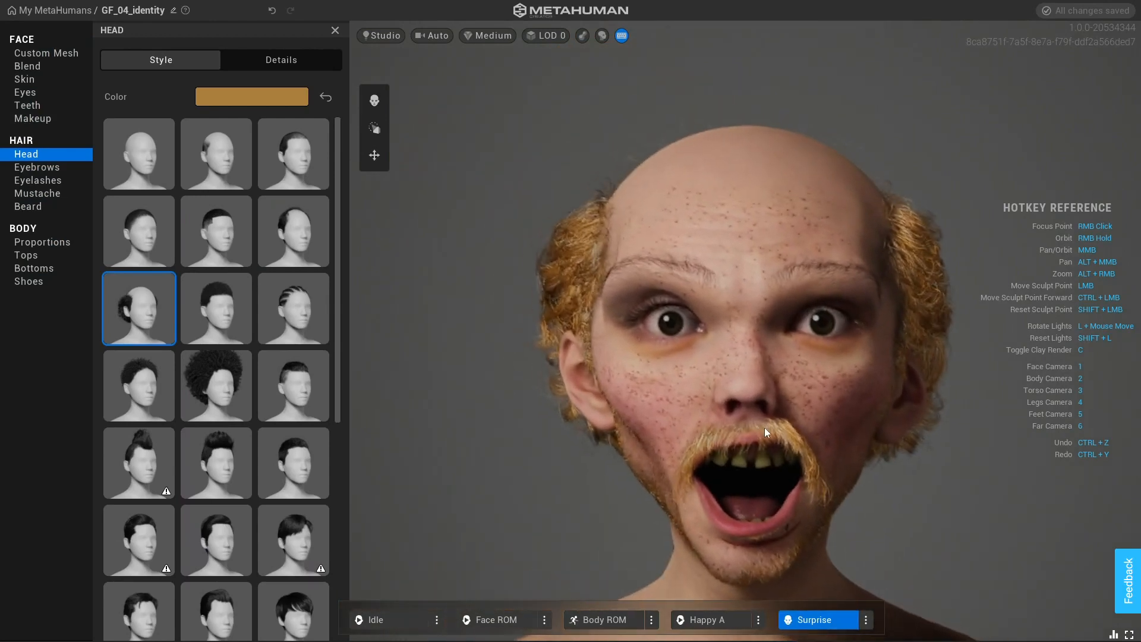
scroll(532, 383, down, 6)
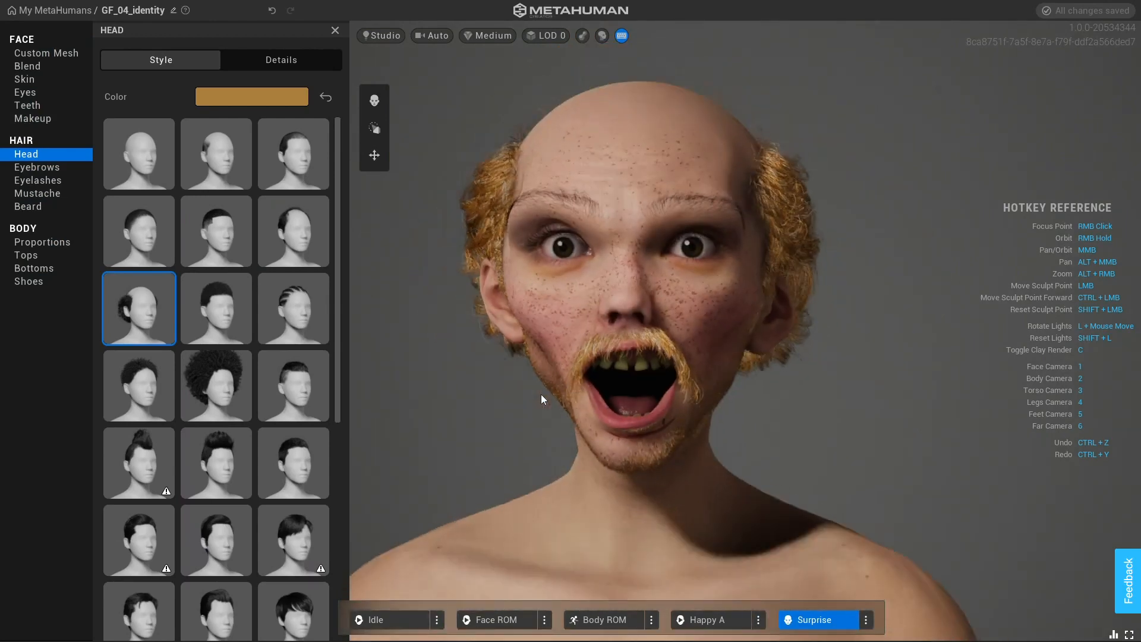
scroll(626, 407, down, 5)
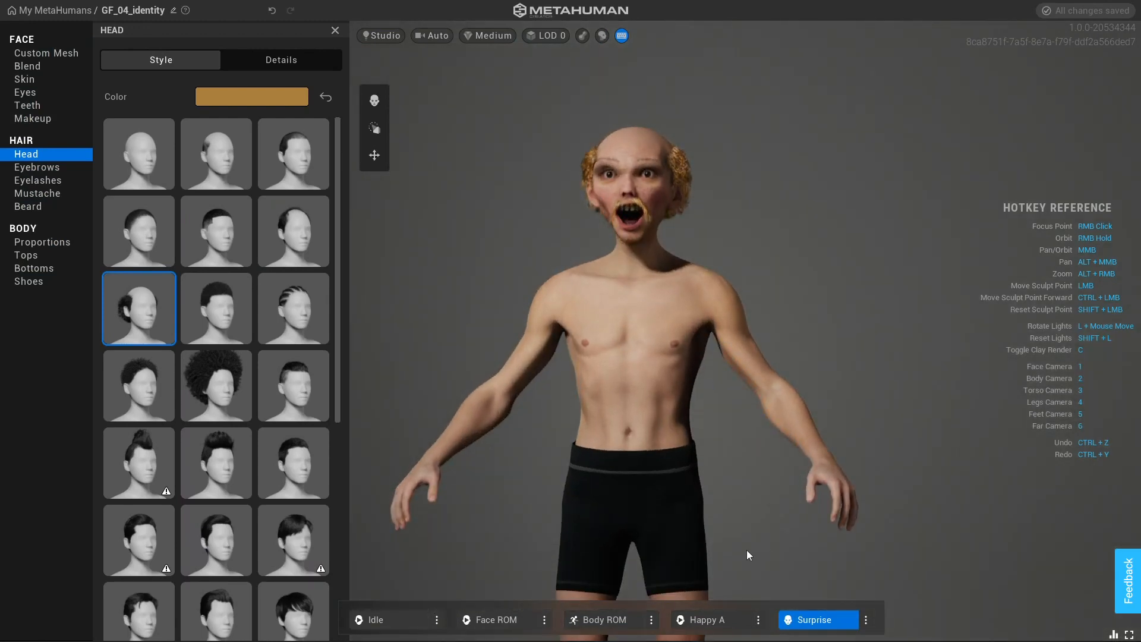
scroll(772, 372, up, 8)
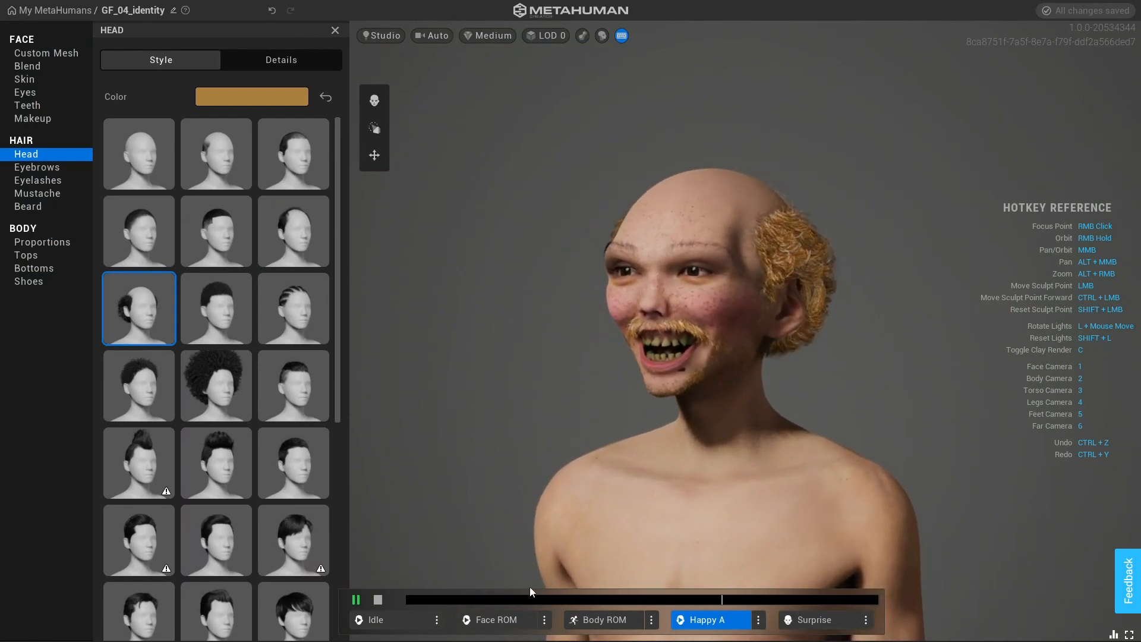
- Play the Body ROM animation while viewing the full body from different angles, and preview Face ROM on the face
click(603, 621)
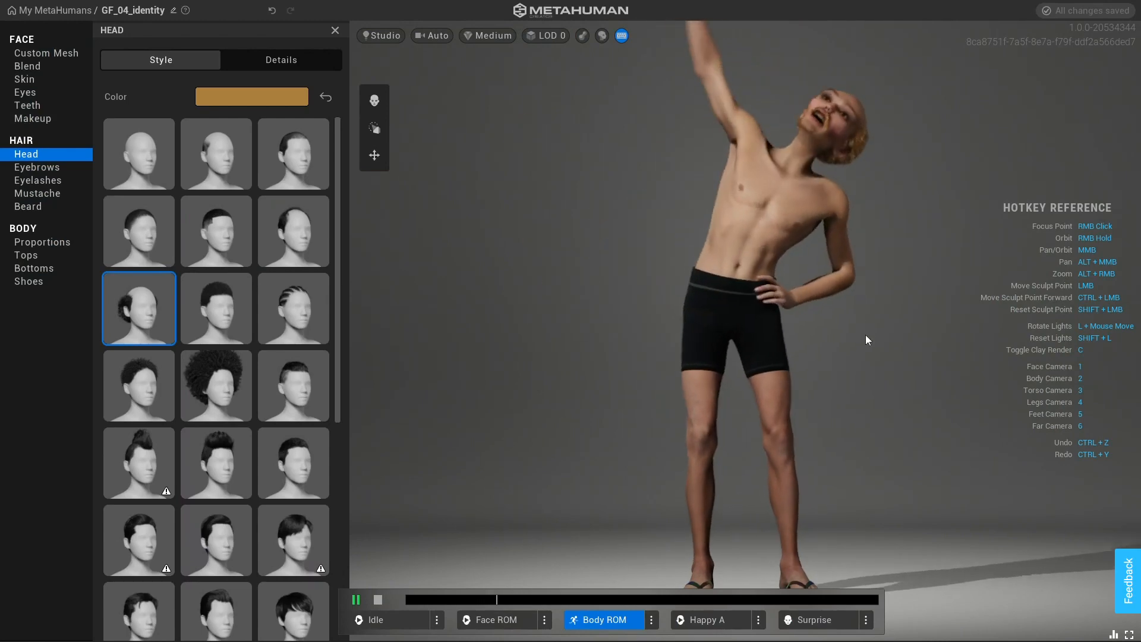
right_drag(882, 333, 825, 379)
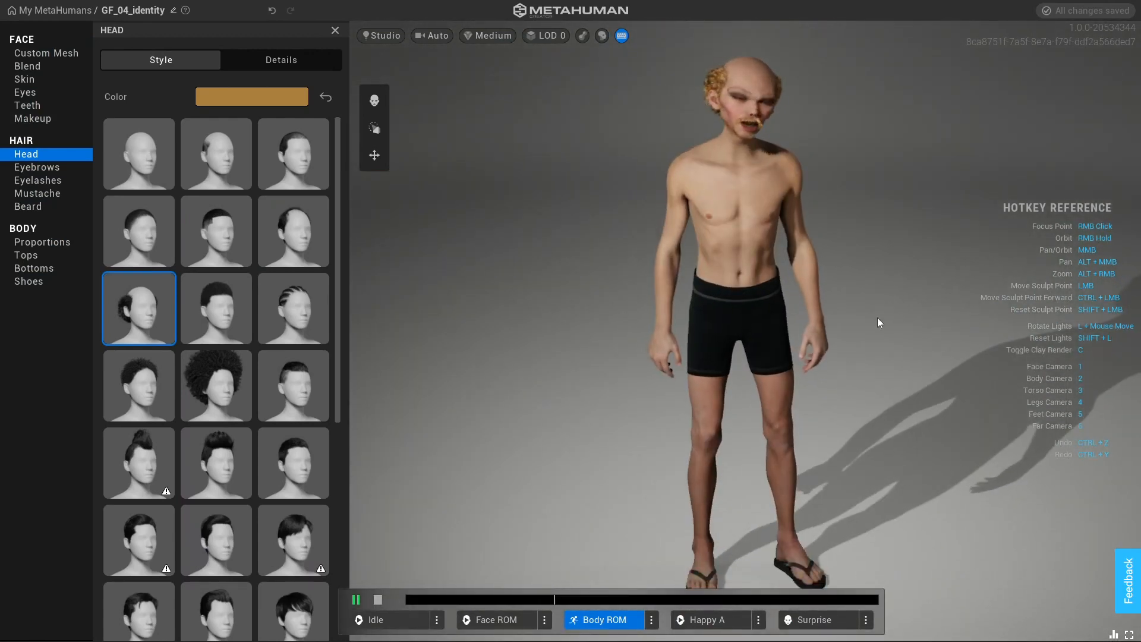
right_drag(878, 317, 716, 427)
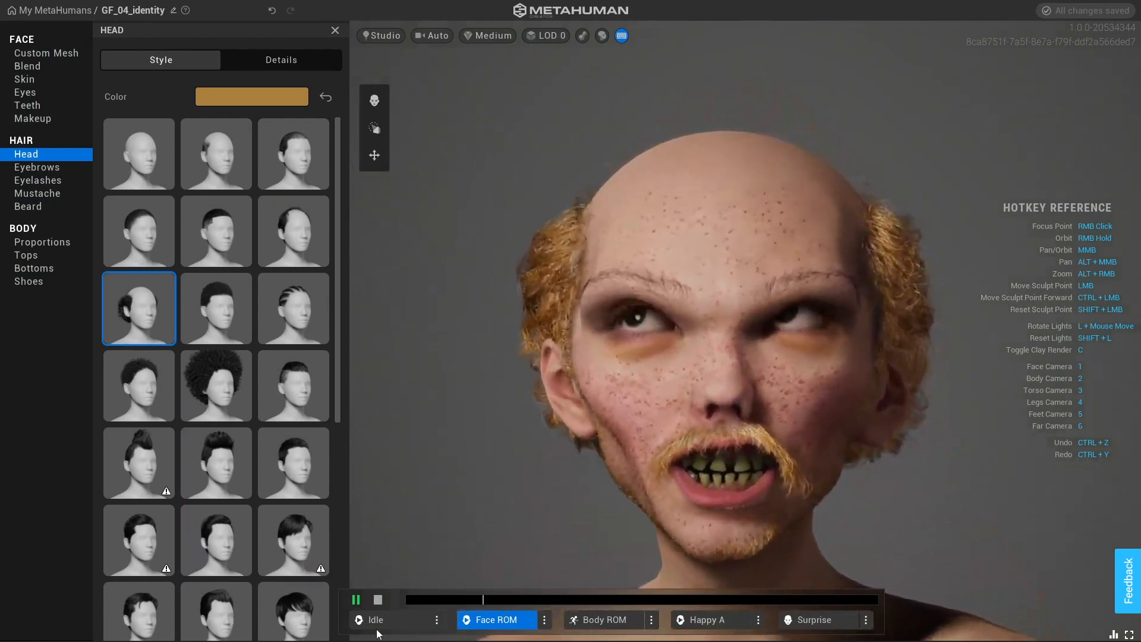
click(482, 628)
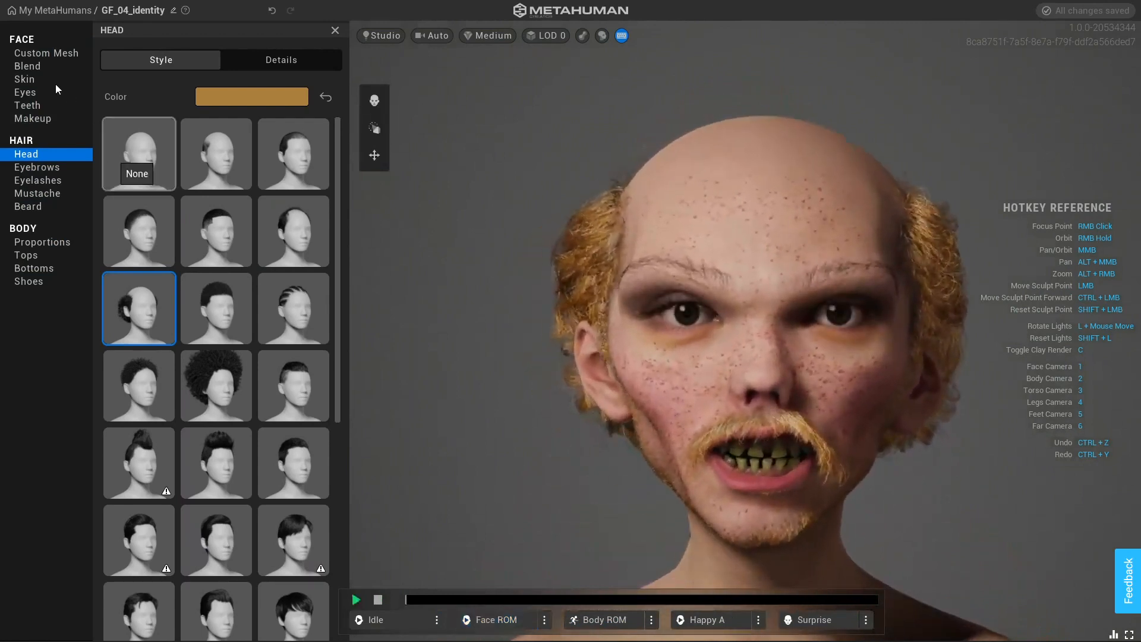
- Try lowering the custom mesh's Region Influence to 0.6 on the outer mouth region
click(41, 55)
click(227, 232)
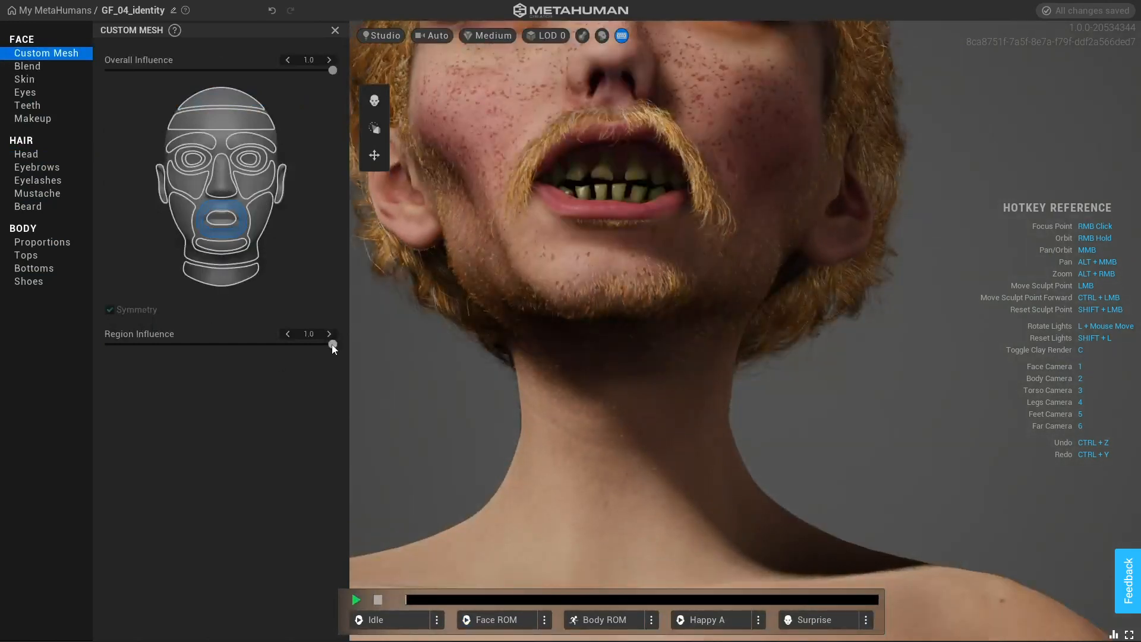
drag(333, 346, 369, 346)
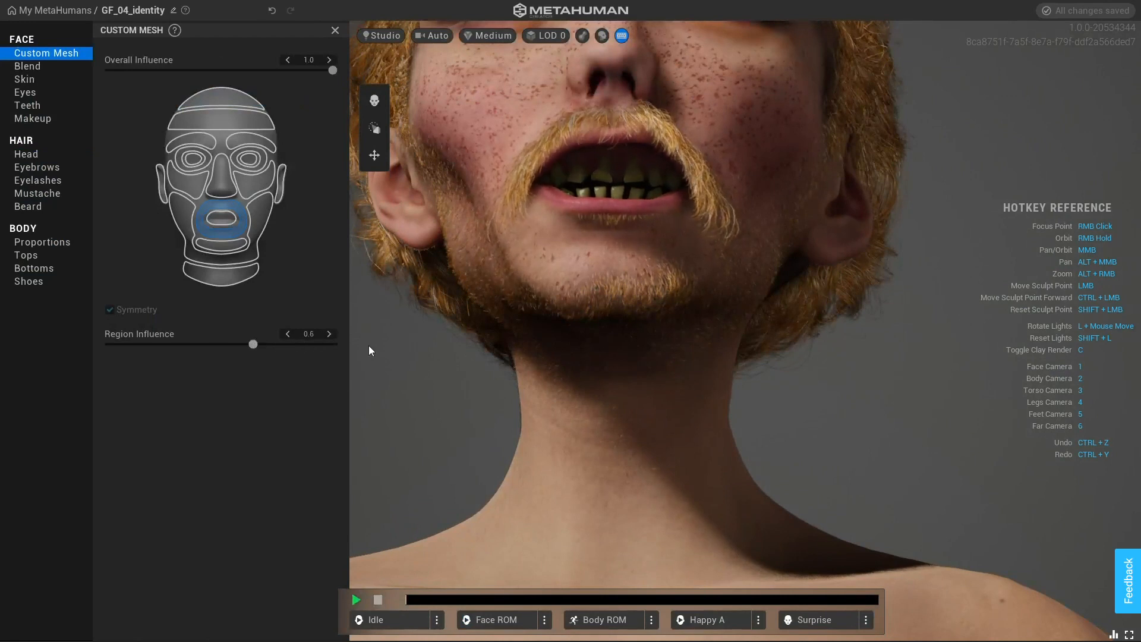
- Try a custom mesh Region Influence of 0.0 on the lips region and check the face from the front
click(224, 218)
drag(329, 345, 119, 333)
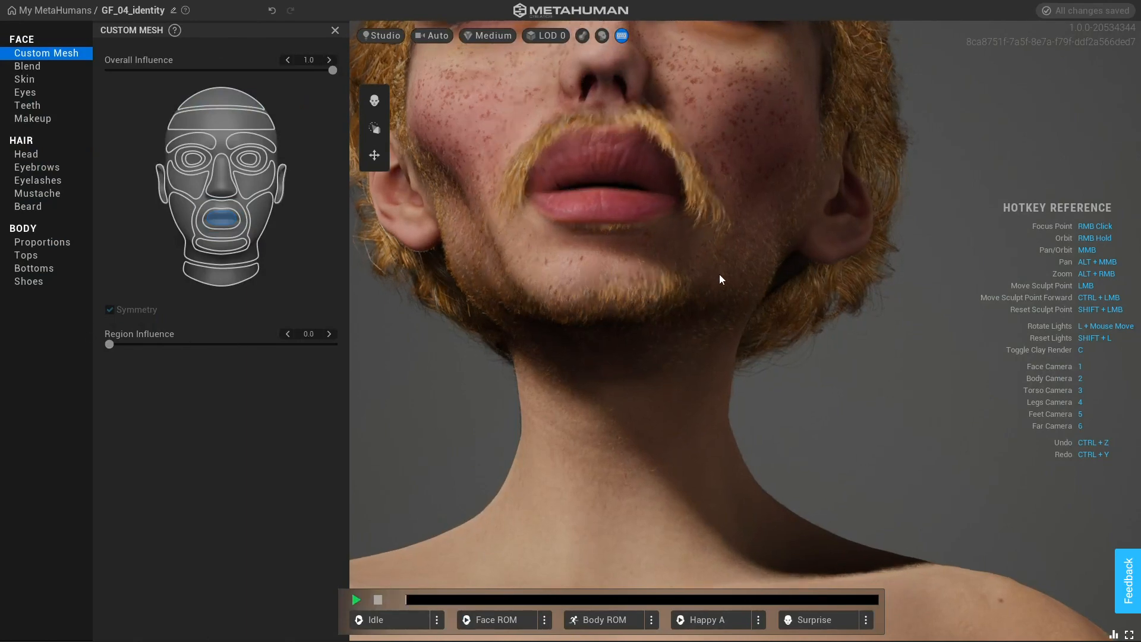
right_drag(719, 278, 724, 311)
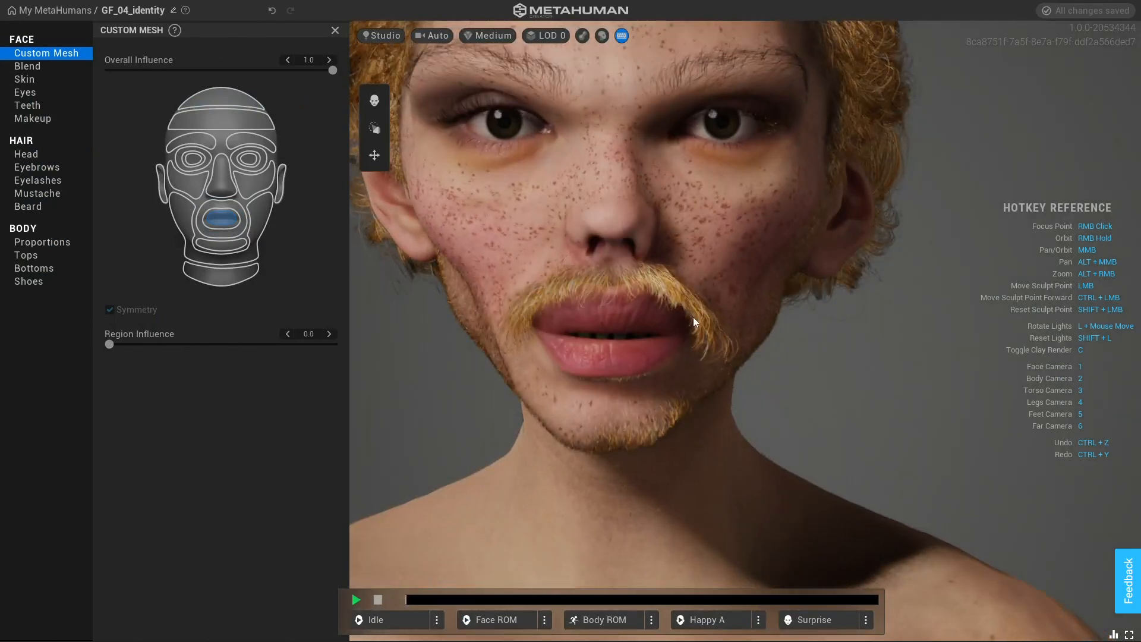
key(1)
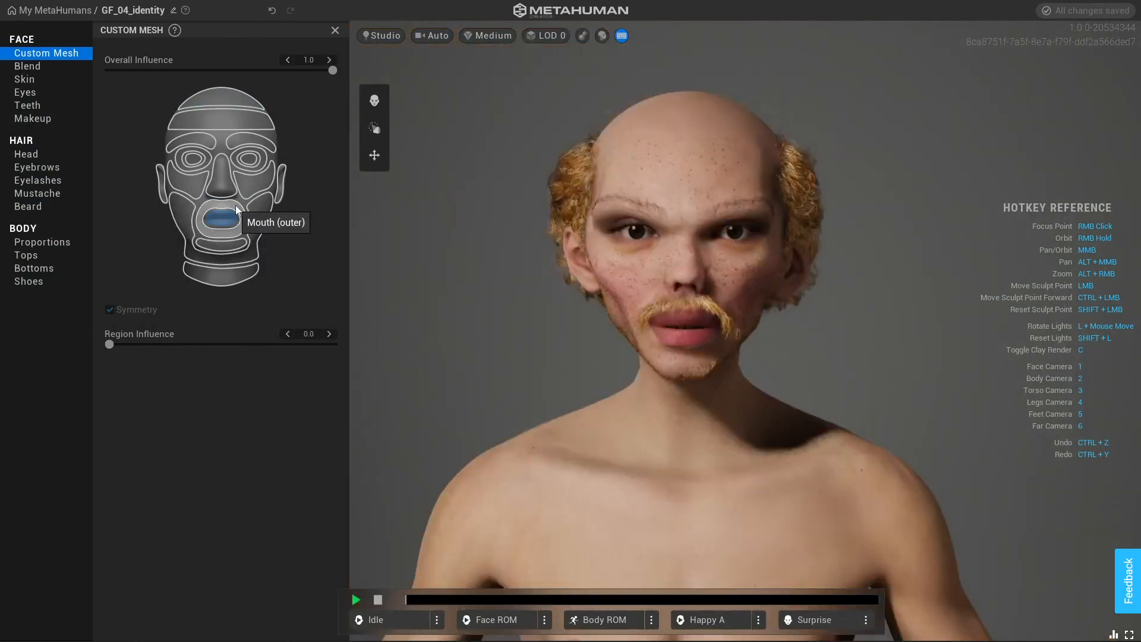
- Restore the lips' Region Influence to 1.0 and set the outer mouth's Region Influence to 0.8
click(235, 225)
drag(326, 346, 419, 368)
click(229, 223)
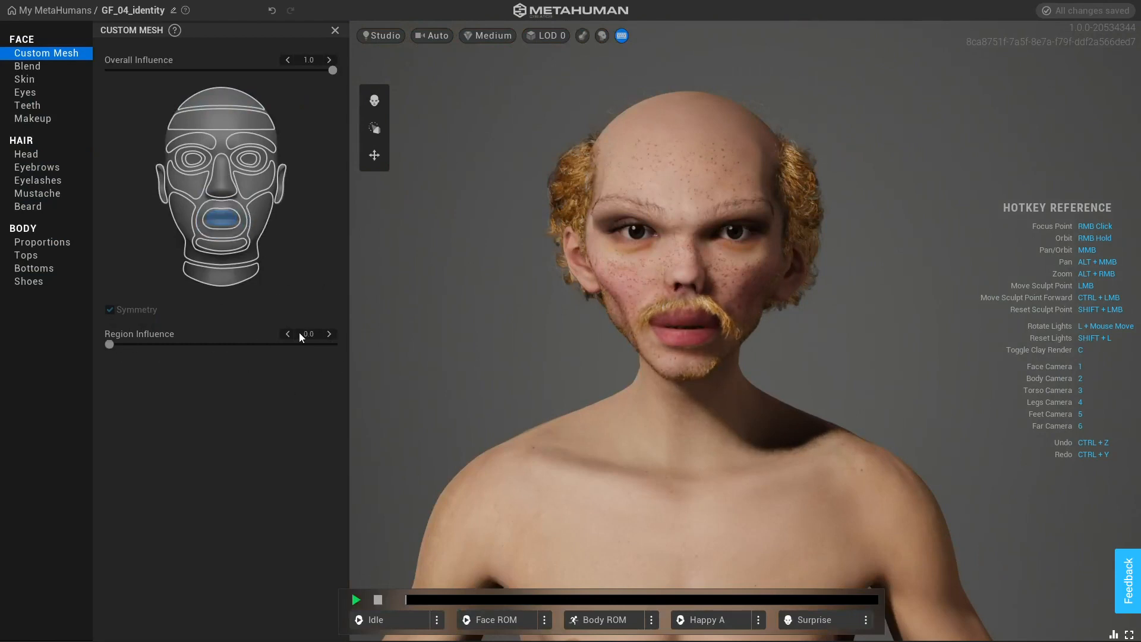
drag(274, 355, 315, 357)
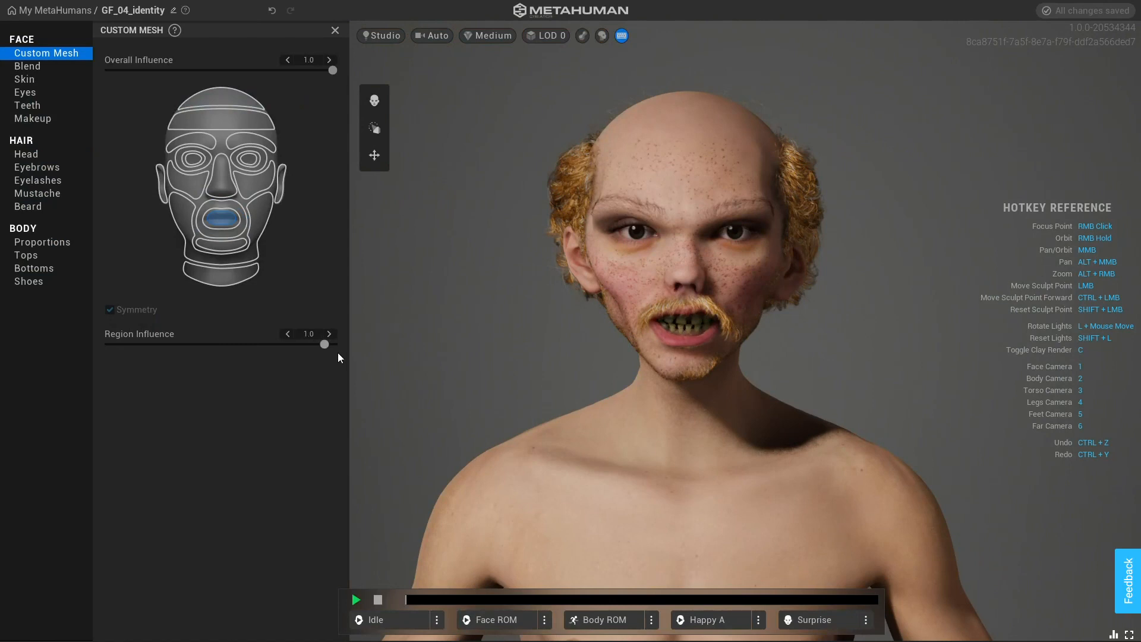
click(238, 233)
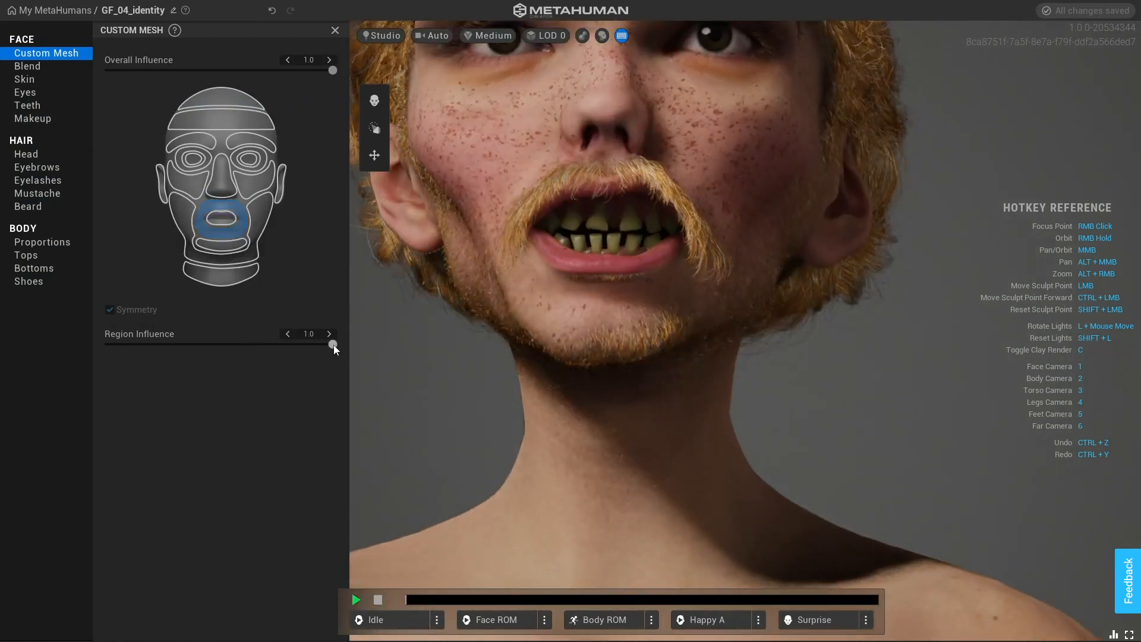
drag(333, 346, 271, 346)
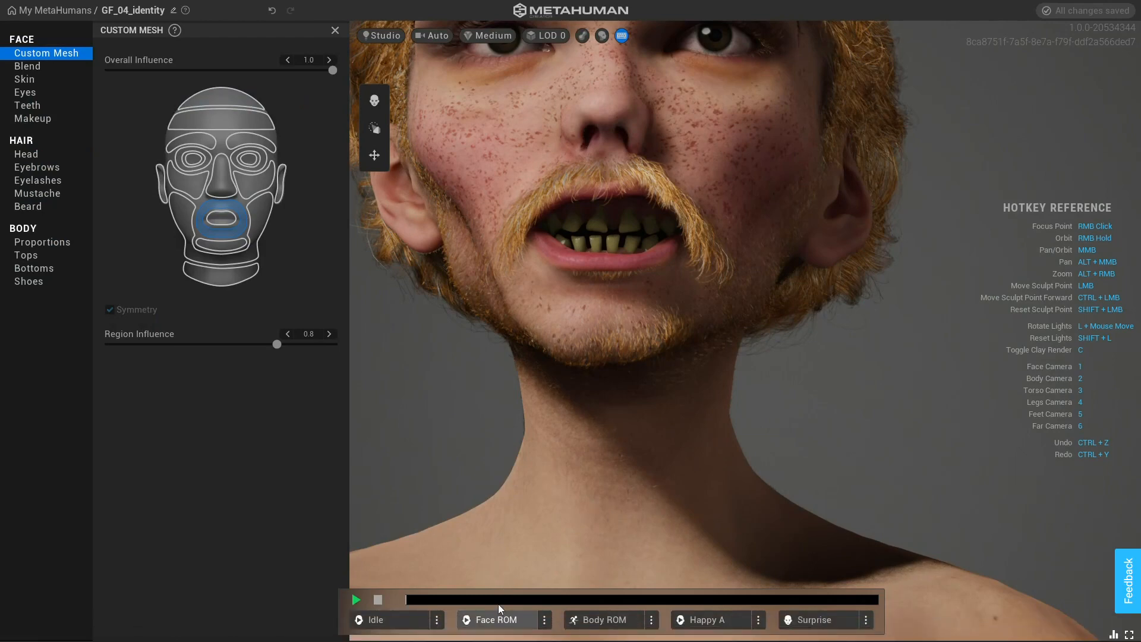
- Play the Face ROM animation and view it on the face from several angles and on the full body
click(499, 605)
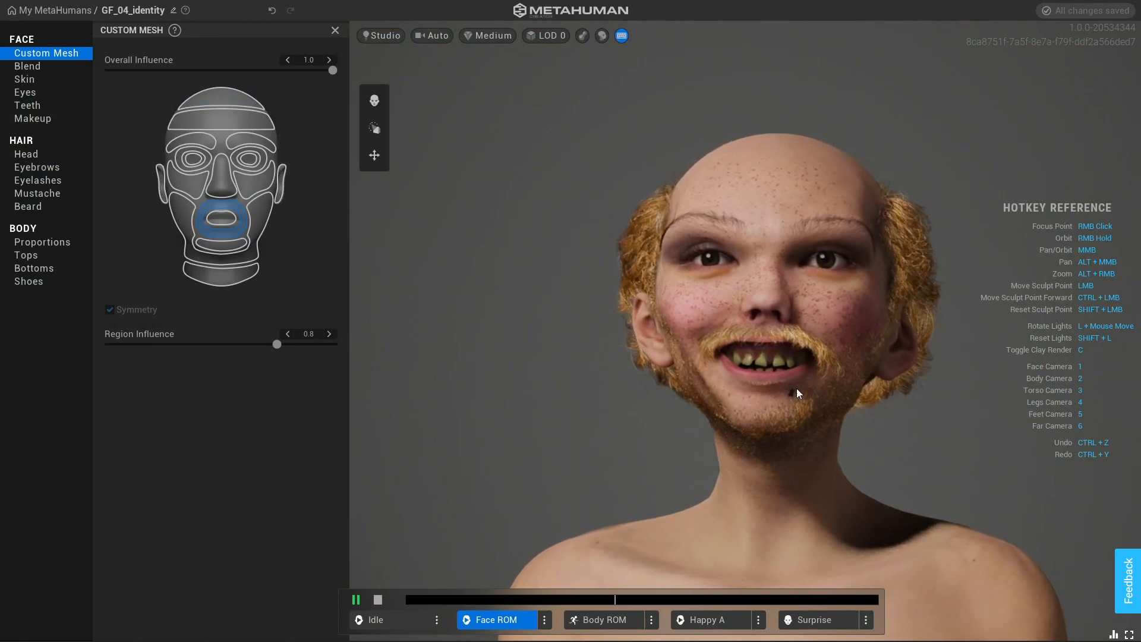
right_drag(1009, 415, 860, 423)
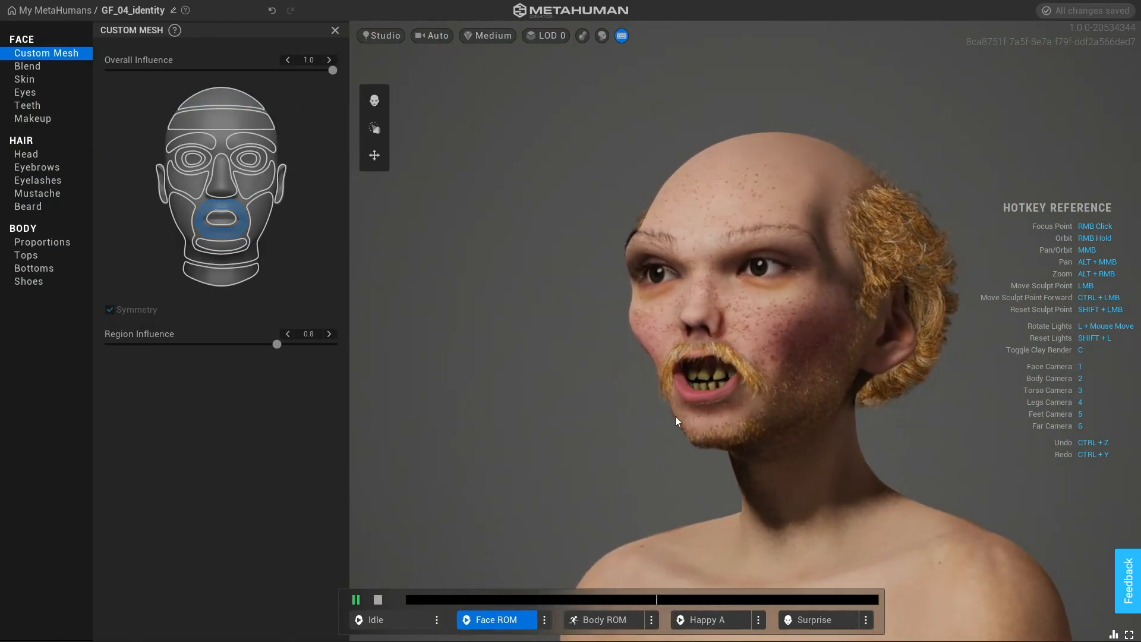
right_drag(675, 416, 797, 362)
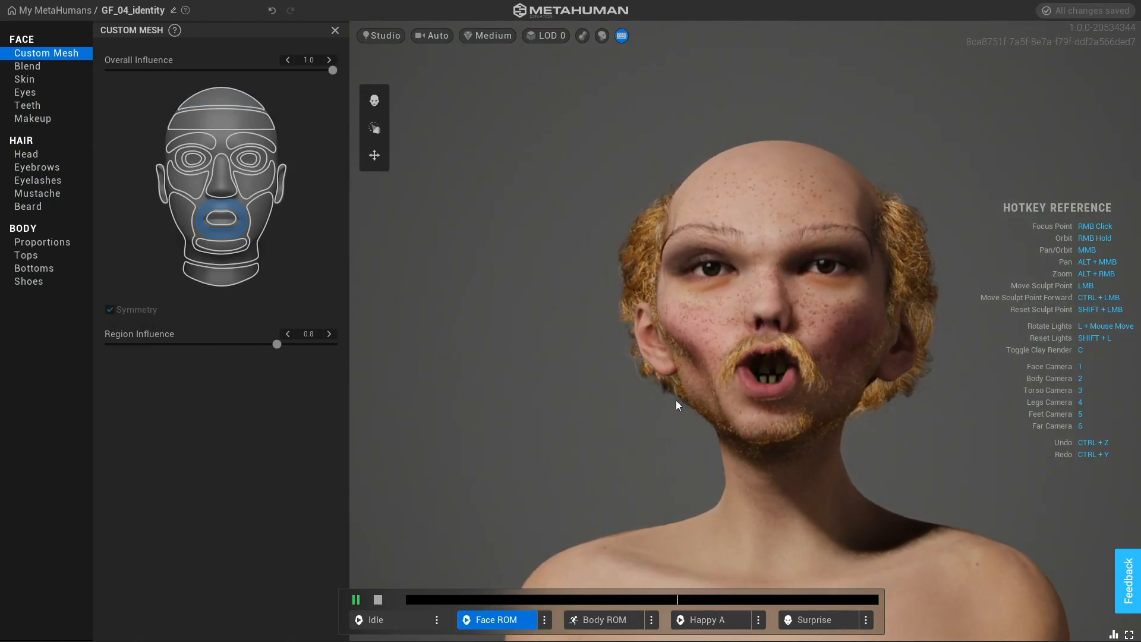
right_drag(676, 401, 1112, 429)
scroll(794, 462, down, 5)
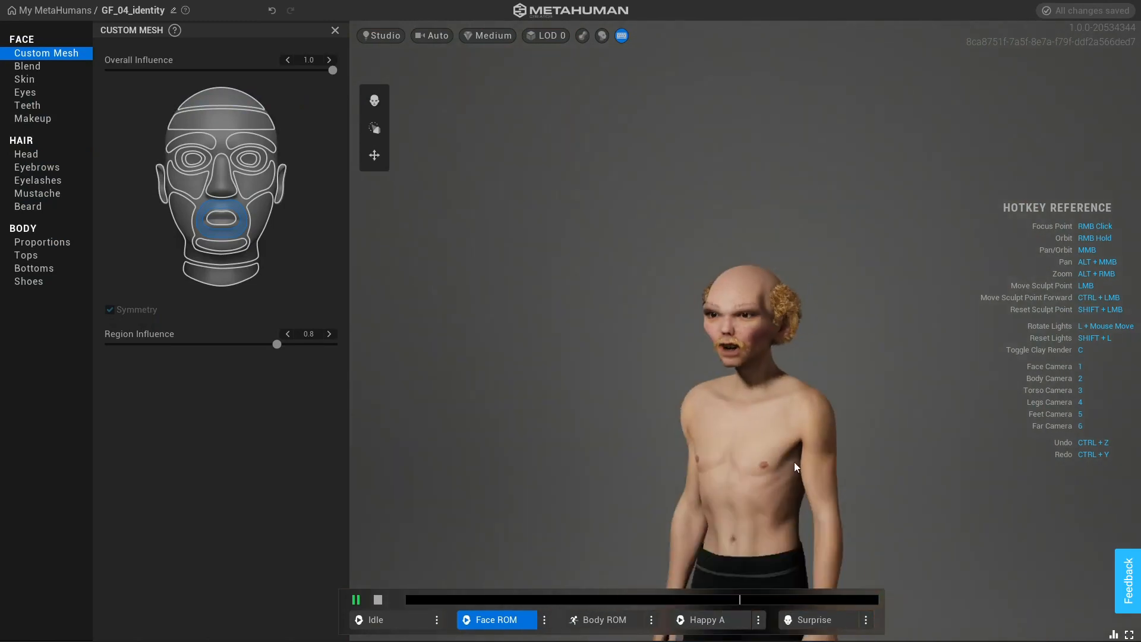
scroll(798, 473, down, 3)
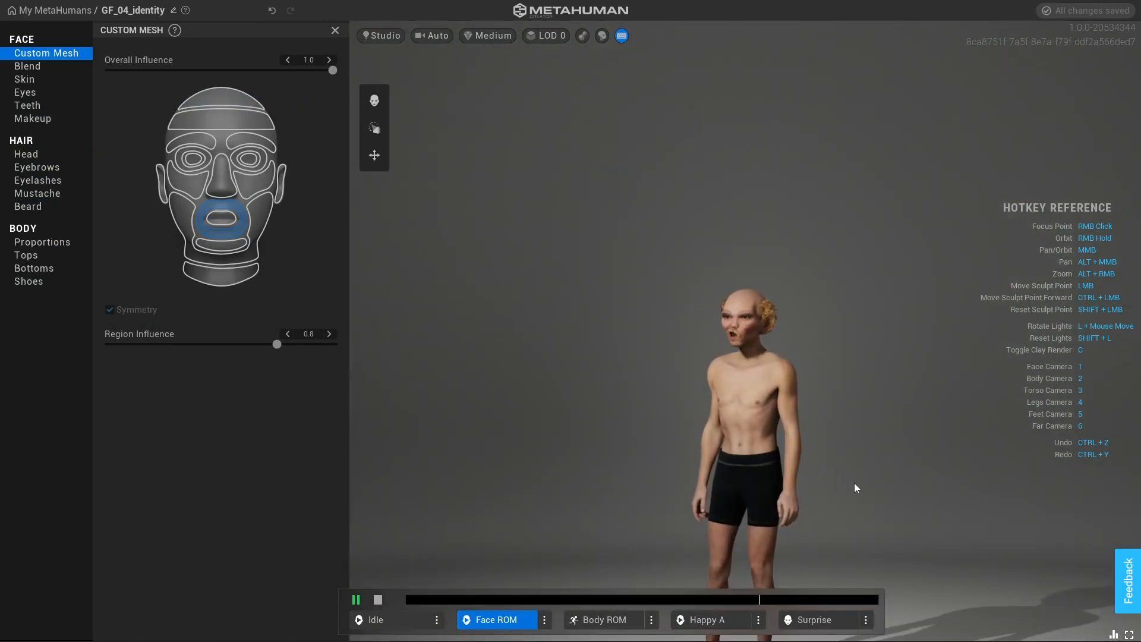
alt+middle_drag(829, 451, 794, 385)
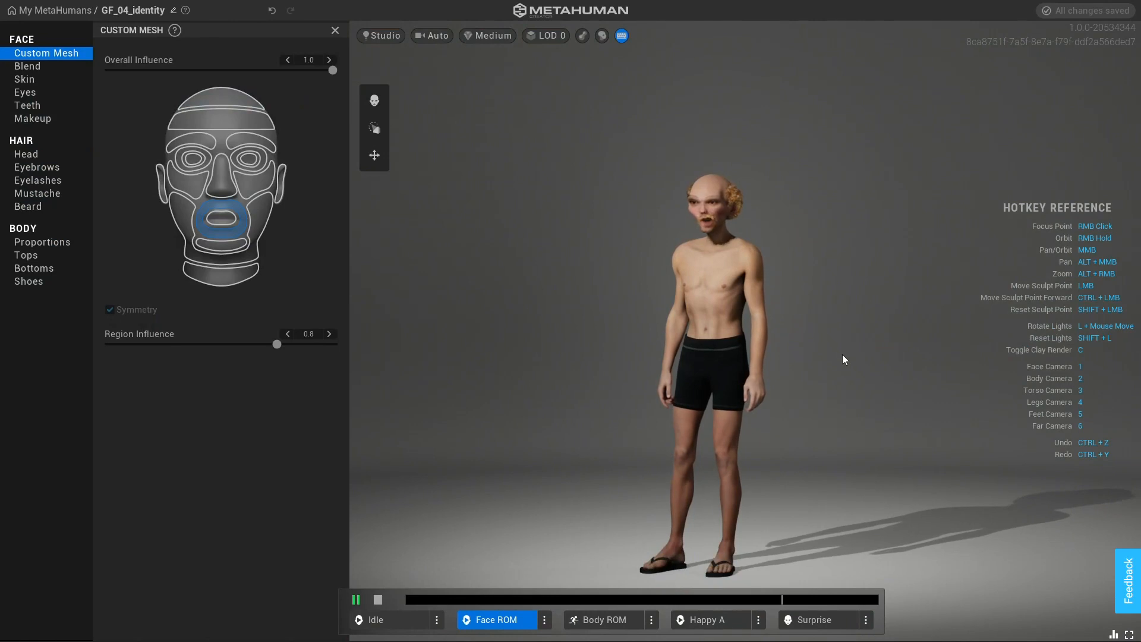
alt+middle_drag(869, 426, 831, 375)
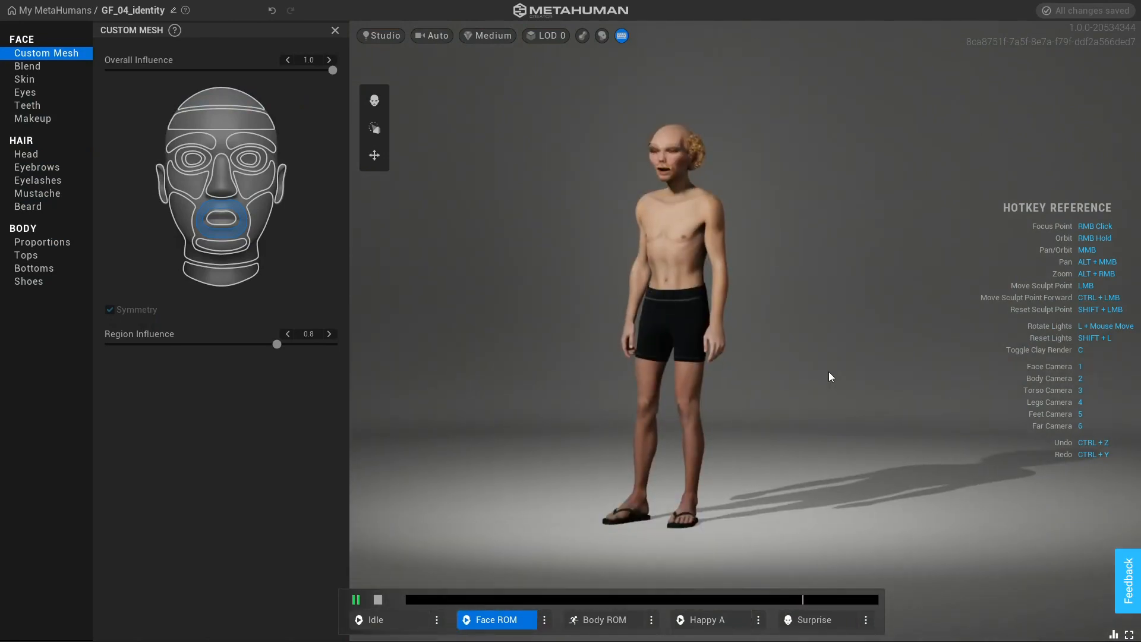